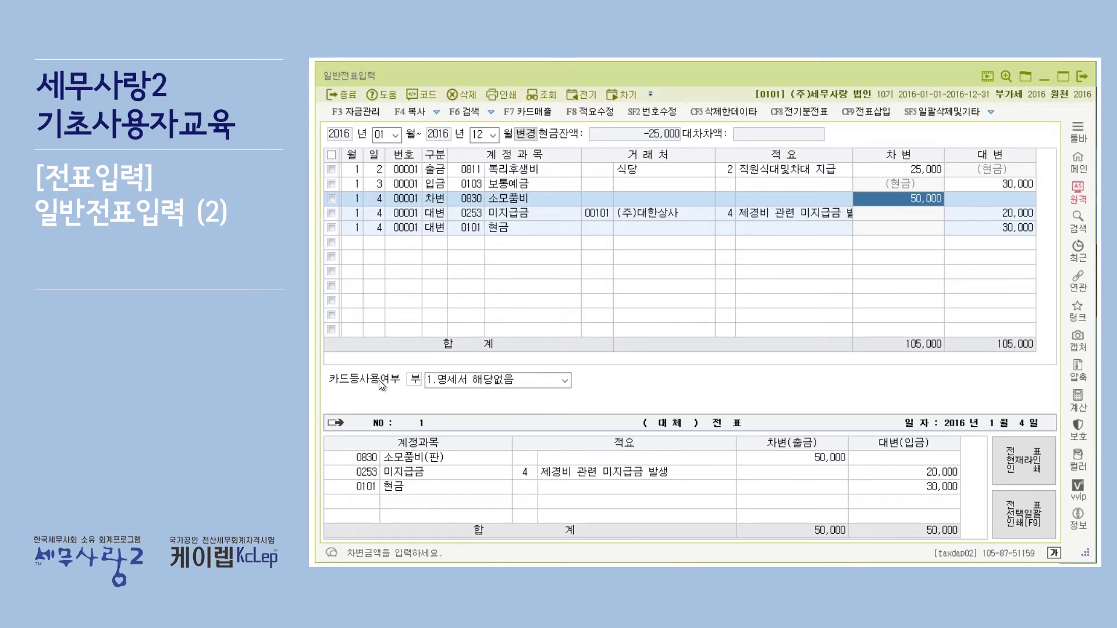
Step: Set the debit amount of the January 4 소모품비 line to 30,000
{"action": "left_click", "coordinate": [936, 170]}
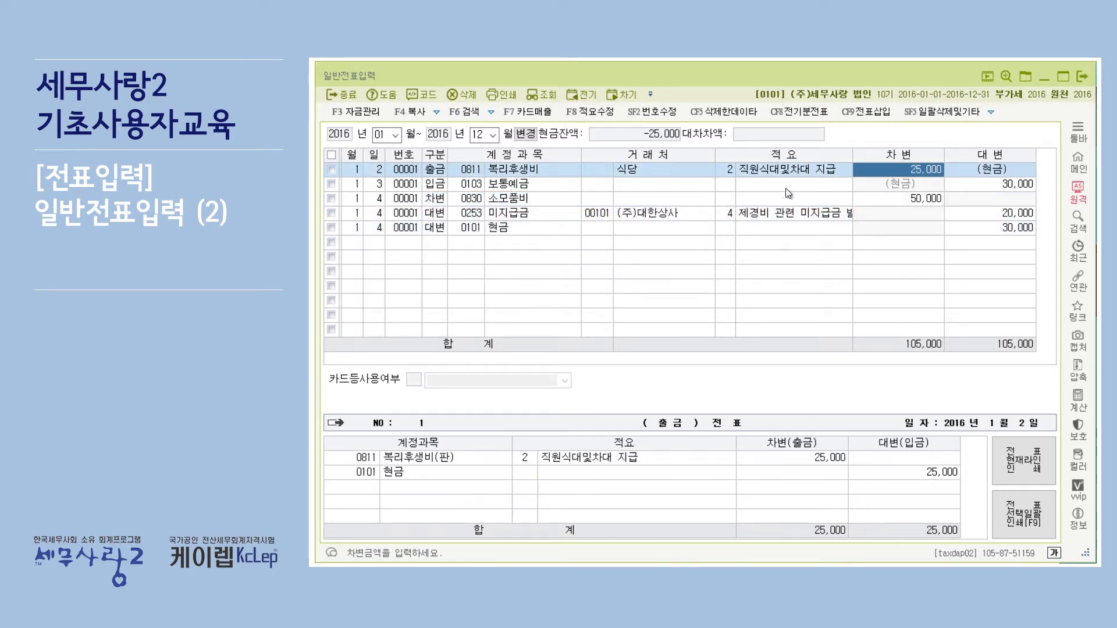
{"action": "left_click", "coordinate": [933, 198]}
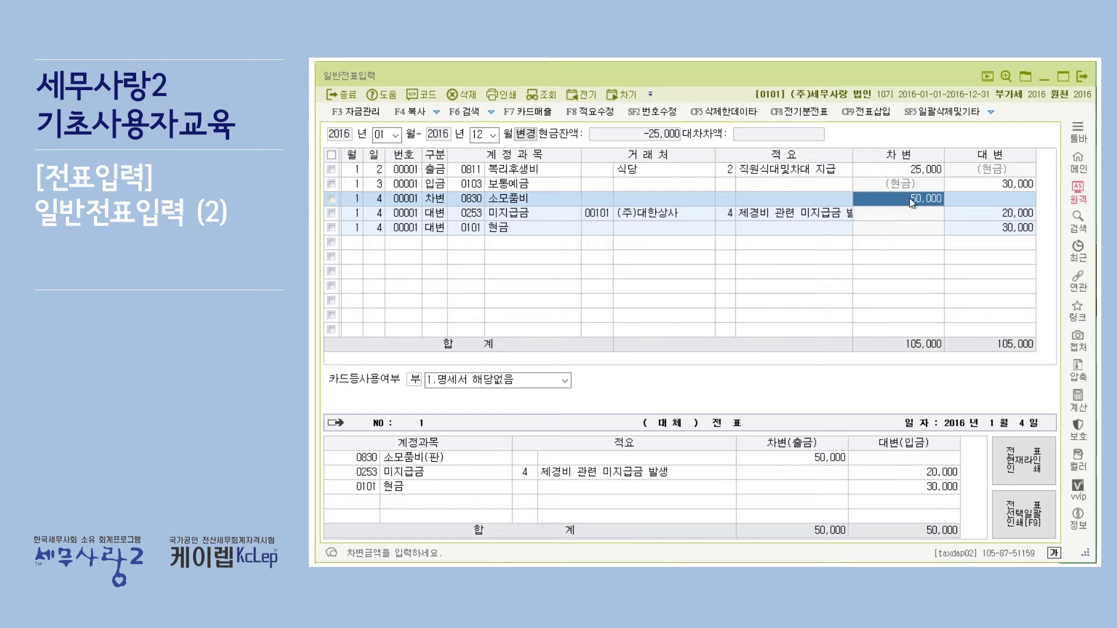
{"action": "type", "text": "30000"}
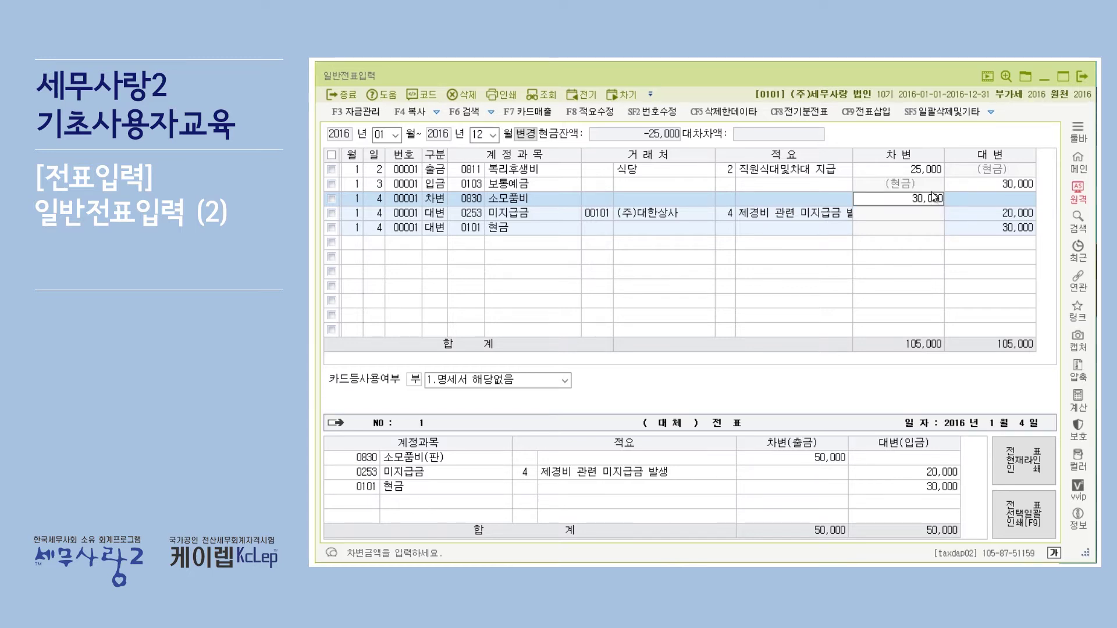
{"action": "key", "text": "Return"}
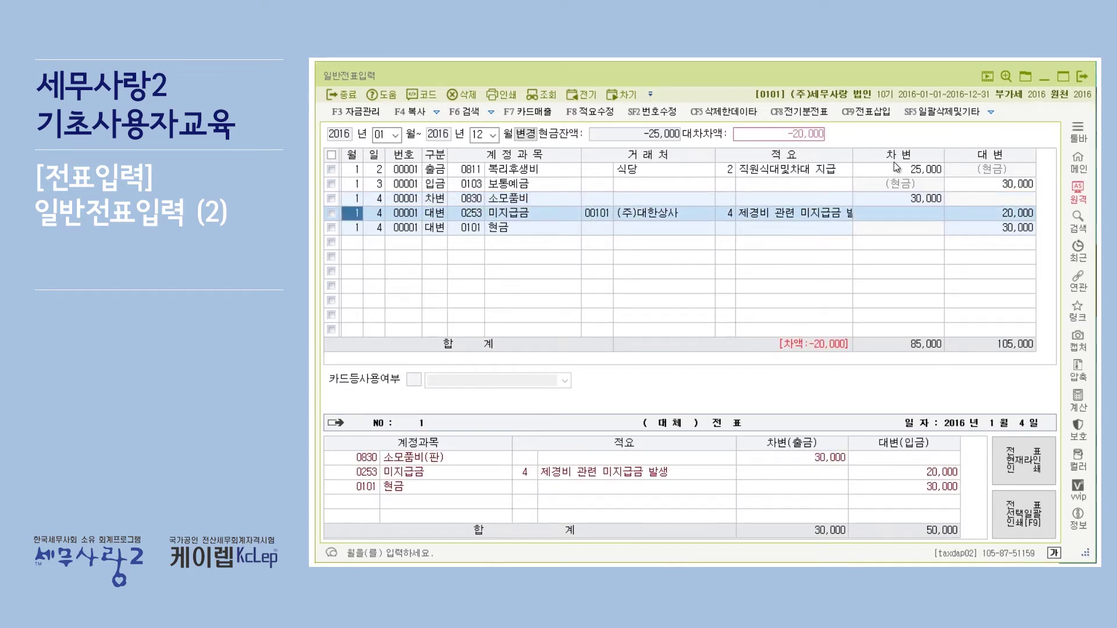
Step: Set the 소모품비 line's debit amount to 30,001
{"action": "left_click", "coordinate": [896, 199]}
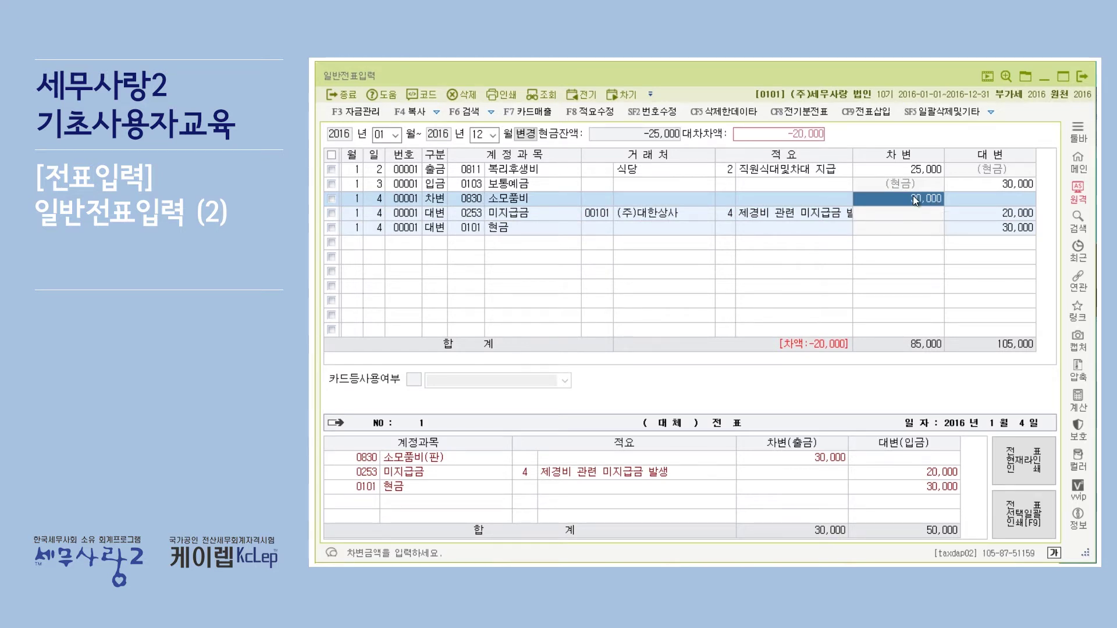
{"action": "type", "text": "30,001"}
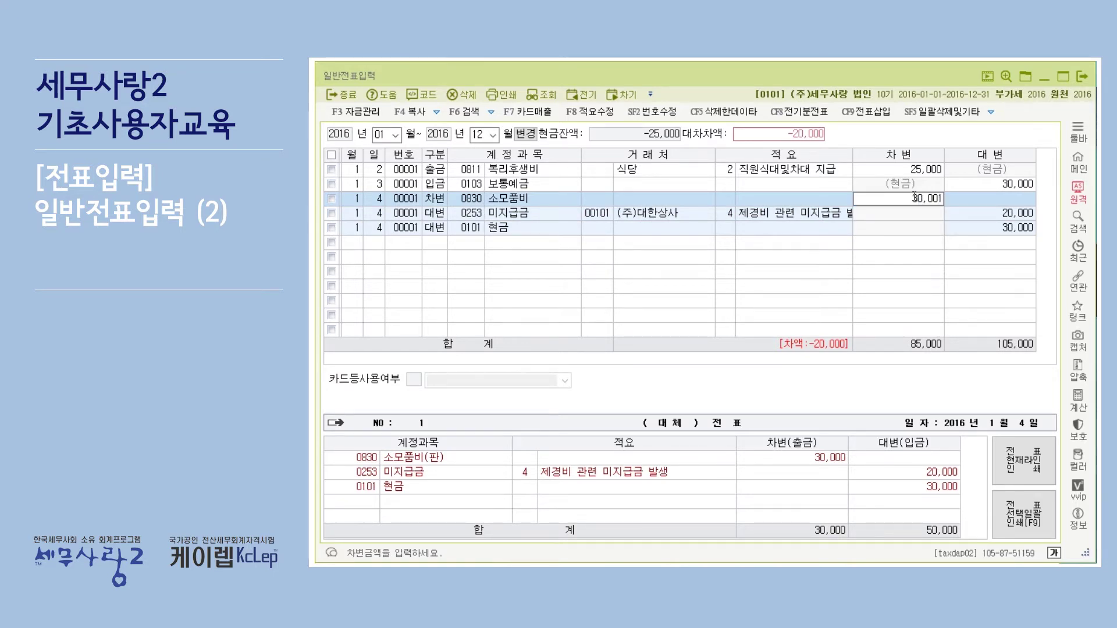
{"action": "key", "text": "Return"}
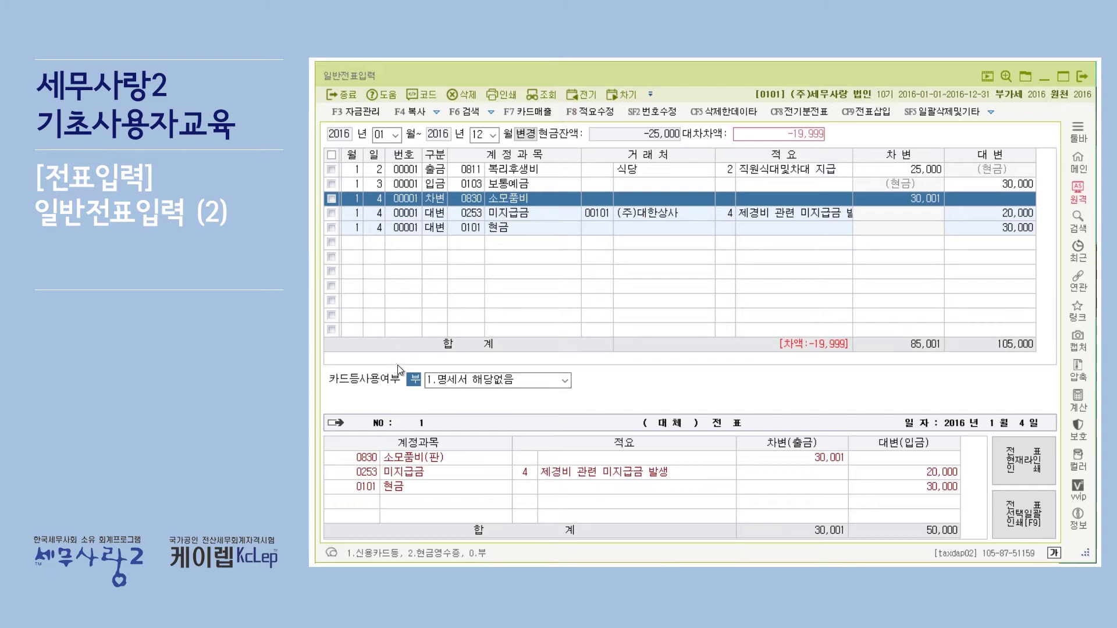
Step: Set the 소모품비 line's debit amount to 50,000
{"action": "left_click", "coordinate": [929, 197]}
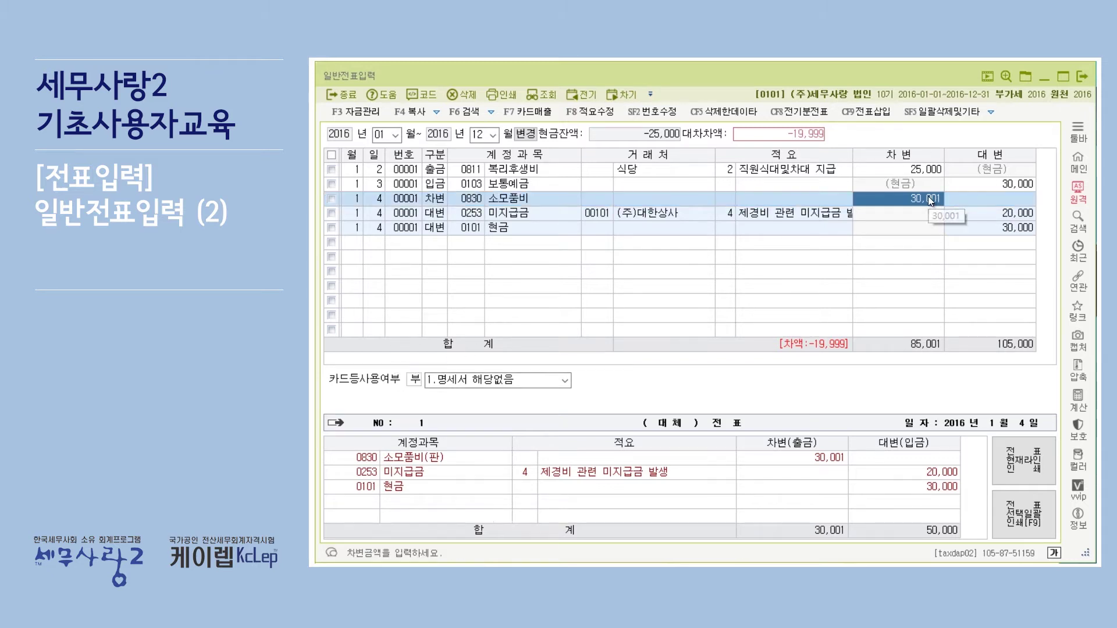
{"action": "type", "text": "50000"}
{"action": "key", "text": "Return"}
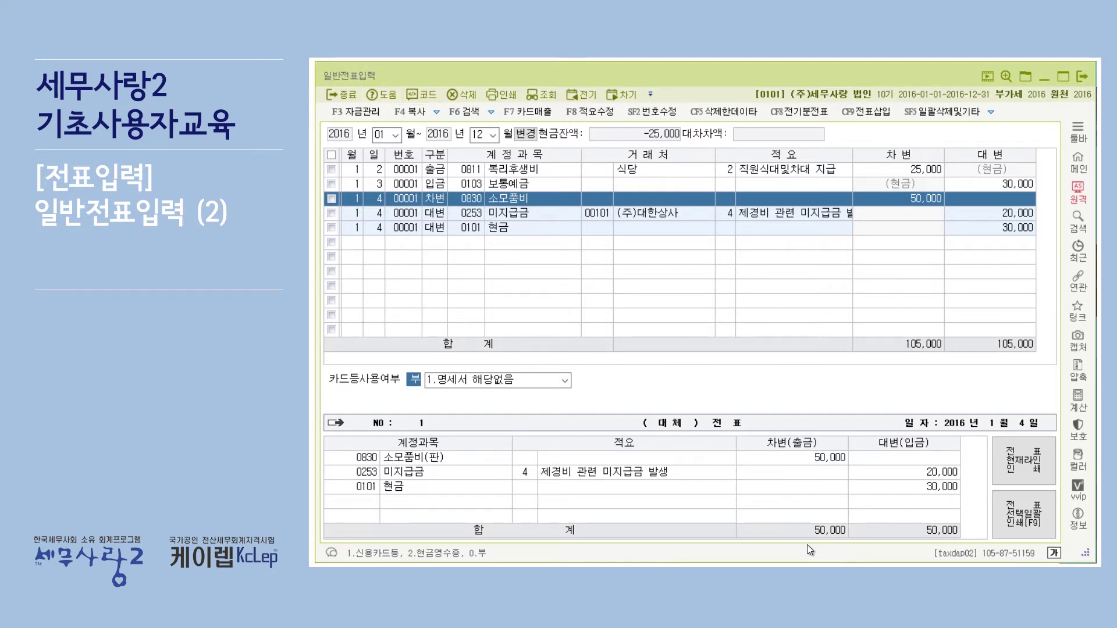
Step: Try the credit card (카) and cash receipt (현) values for 카드등사용여부 on the 소모품비 line
{"action": "key", "text": "Escape"}
{"action": "key", "text": "Return"}
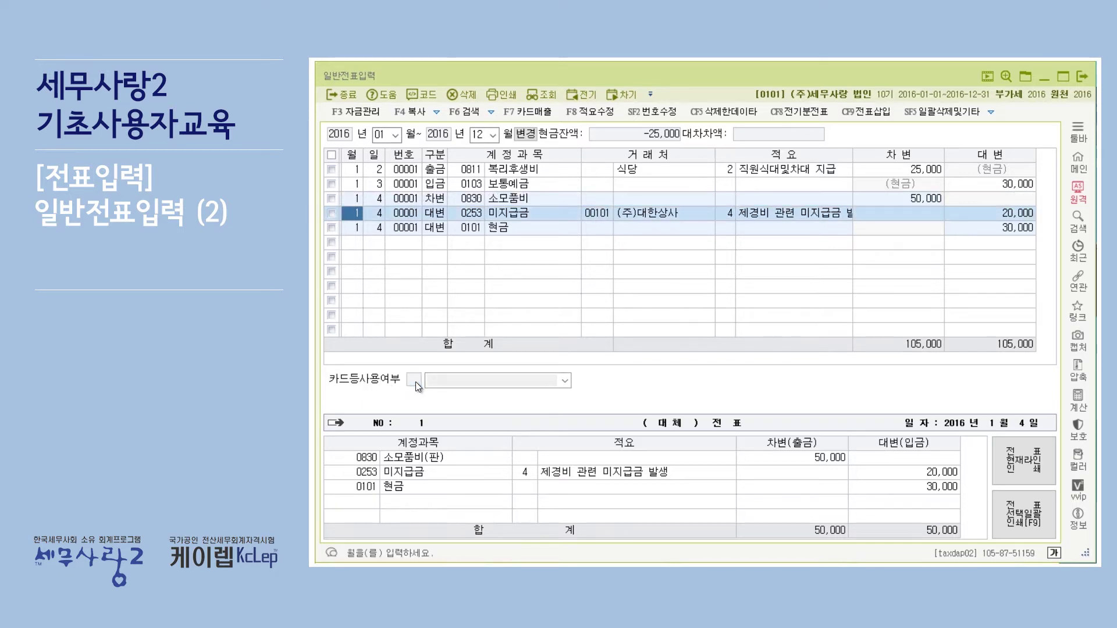
{"action": "left_click", "coordinate": [527, 202]}
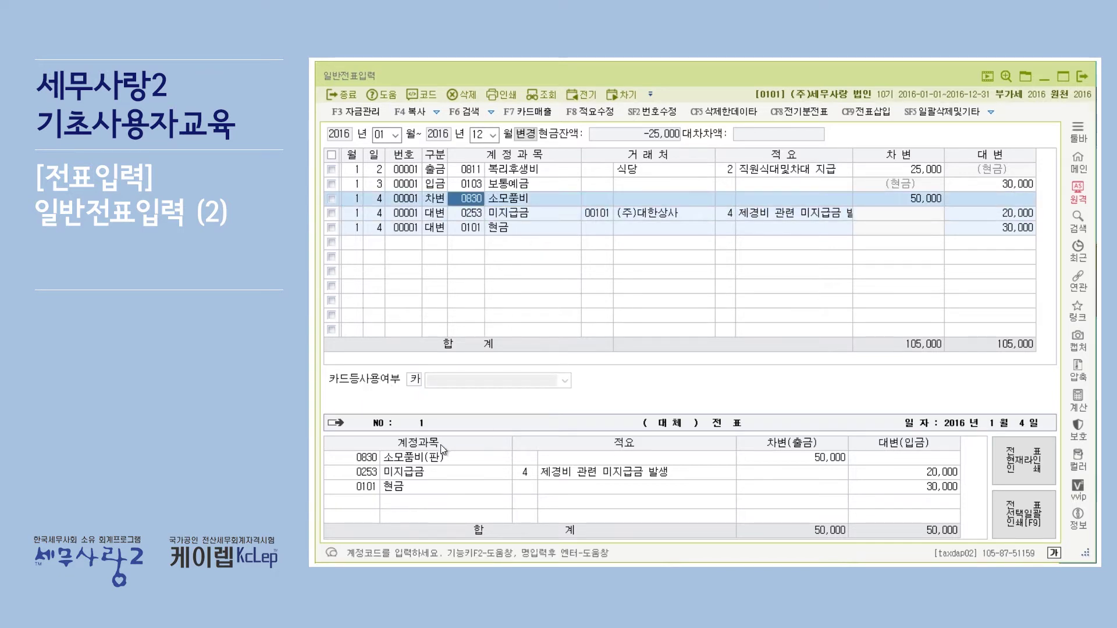
{"action": "left_click", "coordinate": [413, 380]}
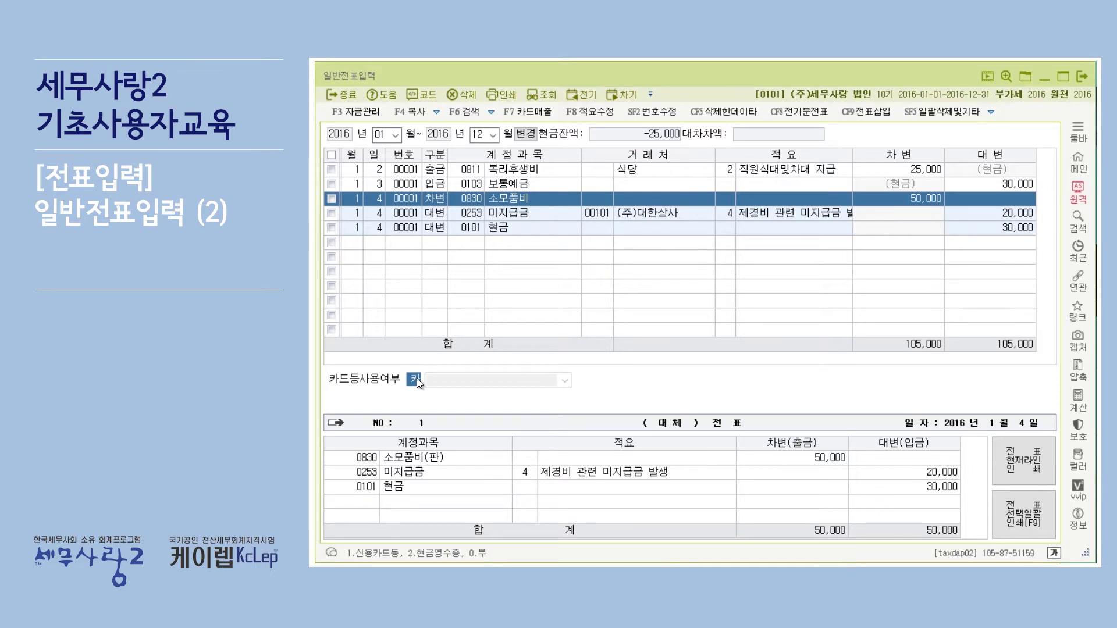
{"action": "key", "text": "Return"}
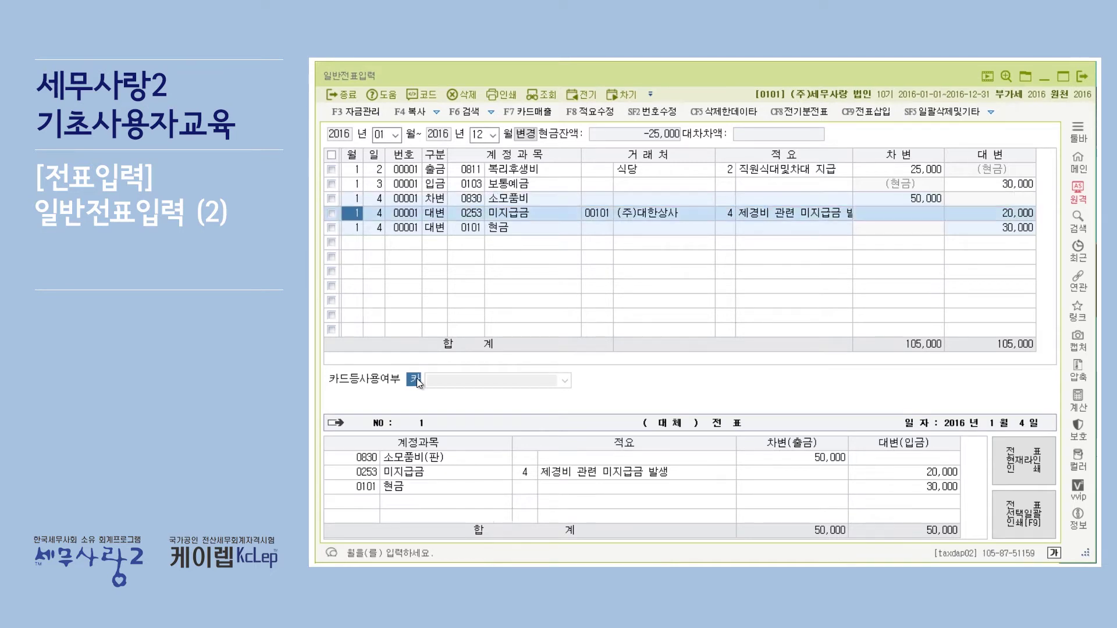
{"action": "left_click", "coordinate": [471, 198]}
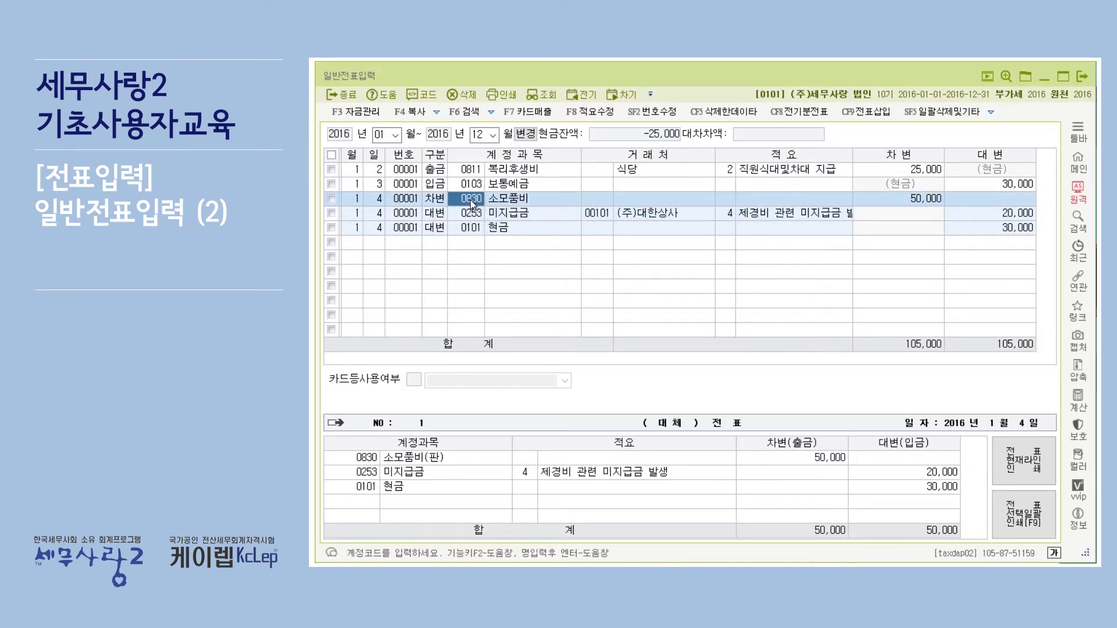
{"action": "left_click", "coordinate": [413, 378]}
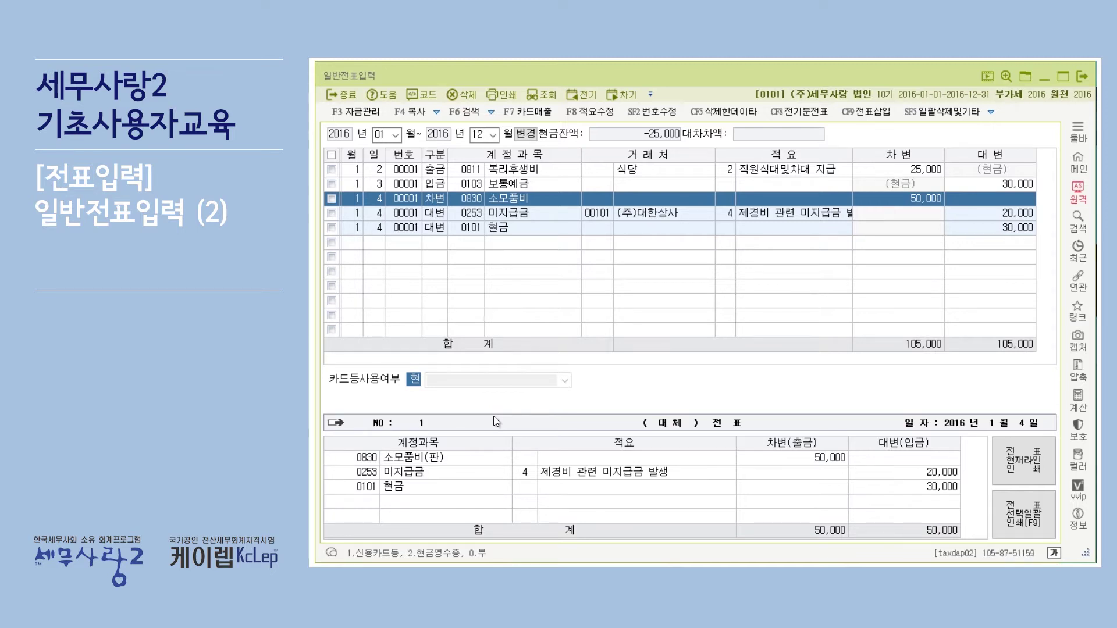
Step: Set 카드등사용여부 on the 소모품비 line to 부 (0)
{"action": "type", "text": "0"}
{"action": "key", "text": "Return"}
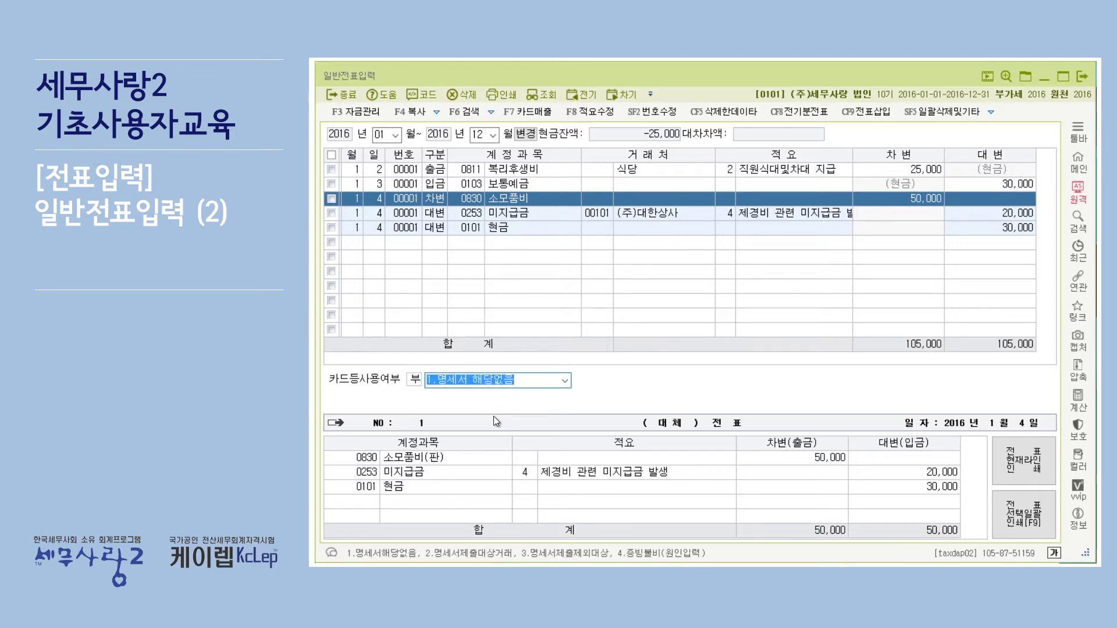
{"action": "left_click", "coordinate": [416, 381]}
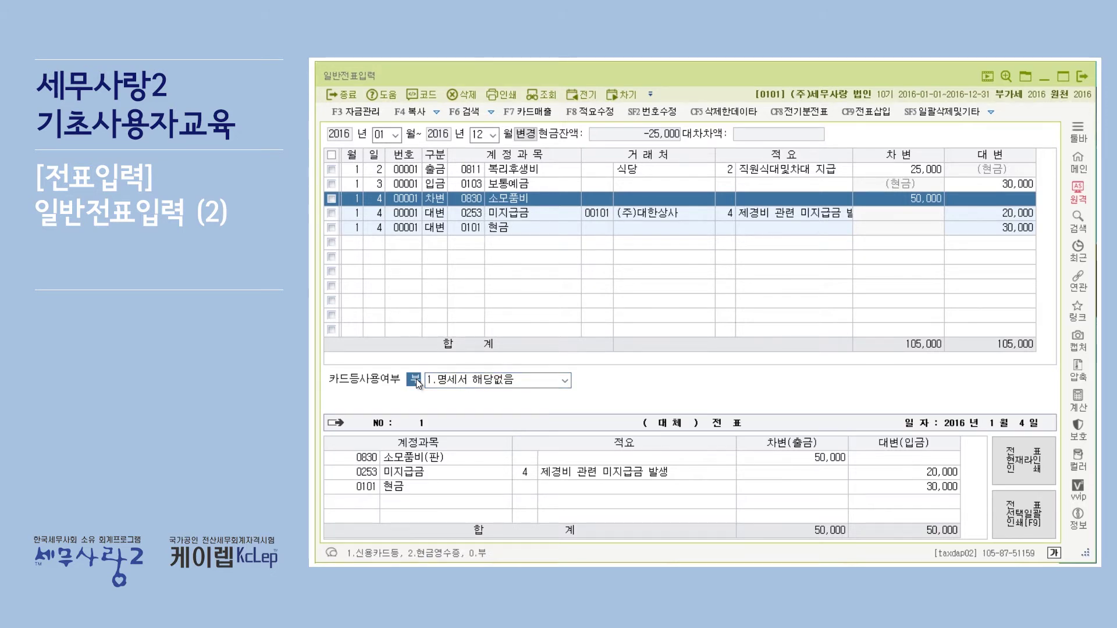
Step: Classify the 소모품비 line as 3.명세서 제출제외대상내역 and dismiss the list of exclusion reasons
{"action": "left_click", "coordinate": [492, 382]}
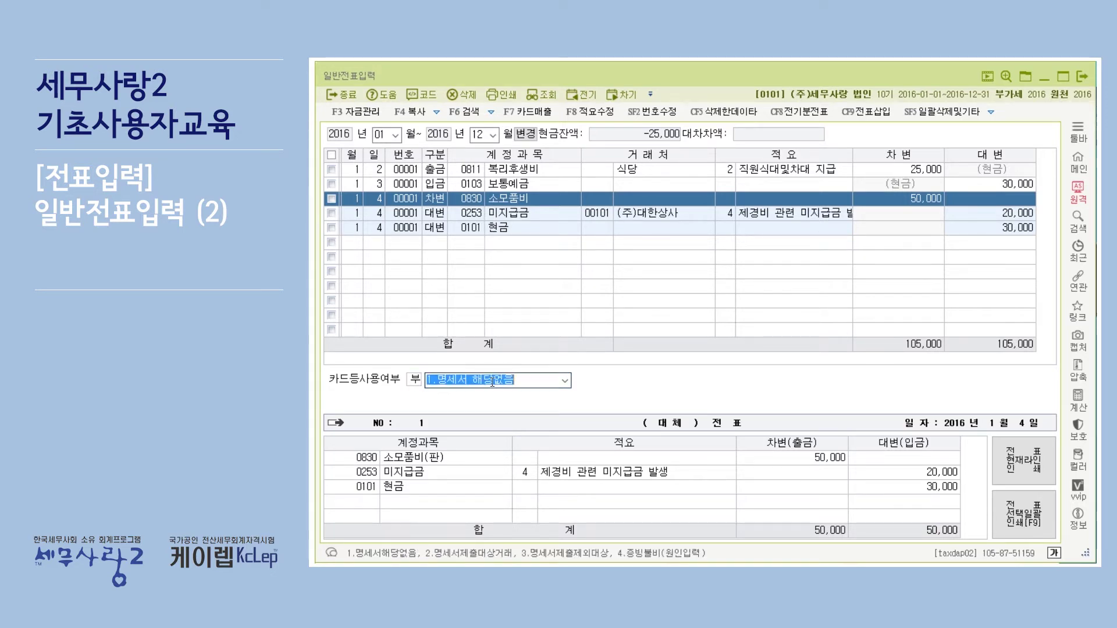
{"action": "left_click", "coordinate": [566, 381]}
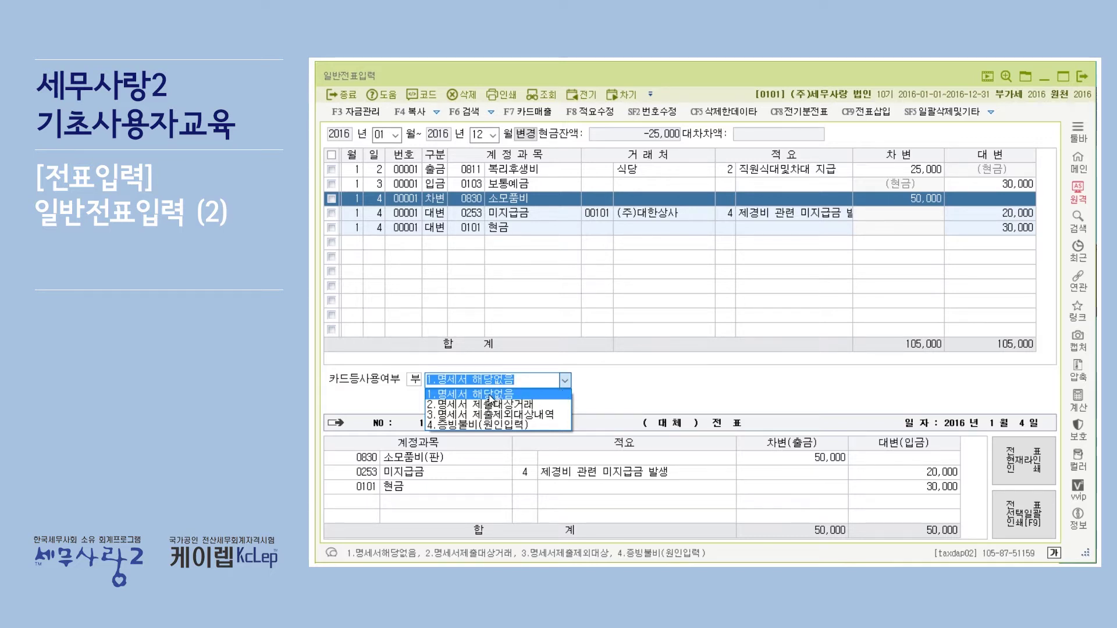
{"action": "left_click", "coordinate": [550, 416]}
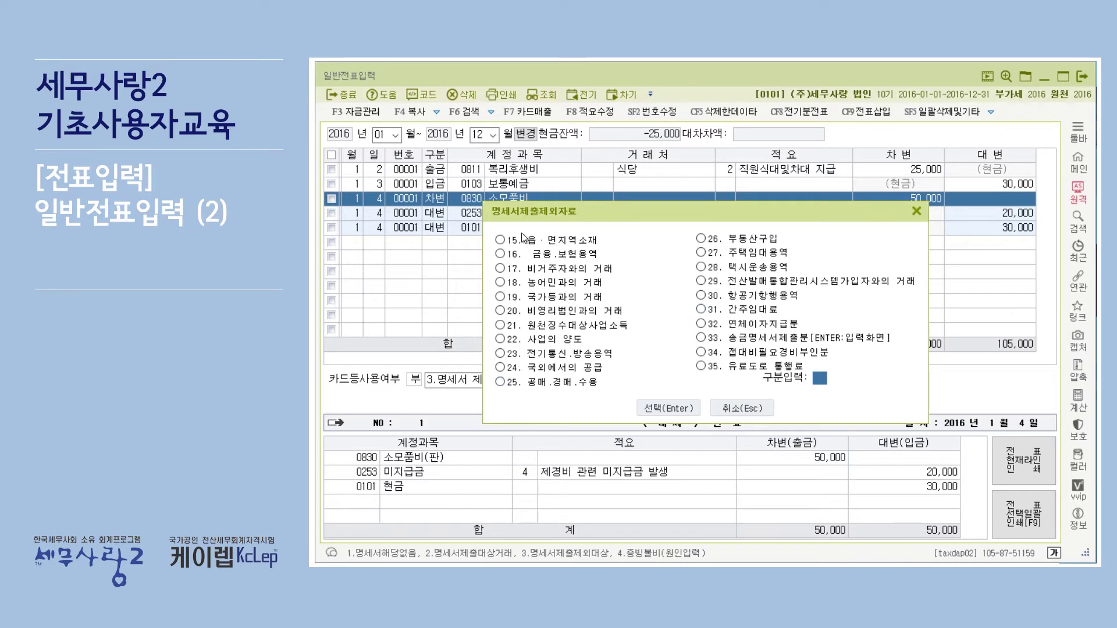
{"action": "left_click", "coordinate": [553, 313]}
{"action": "left_click", "coordinate": [915, 211]}
{"action": "left_click", "coordinate": [533, 201]}
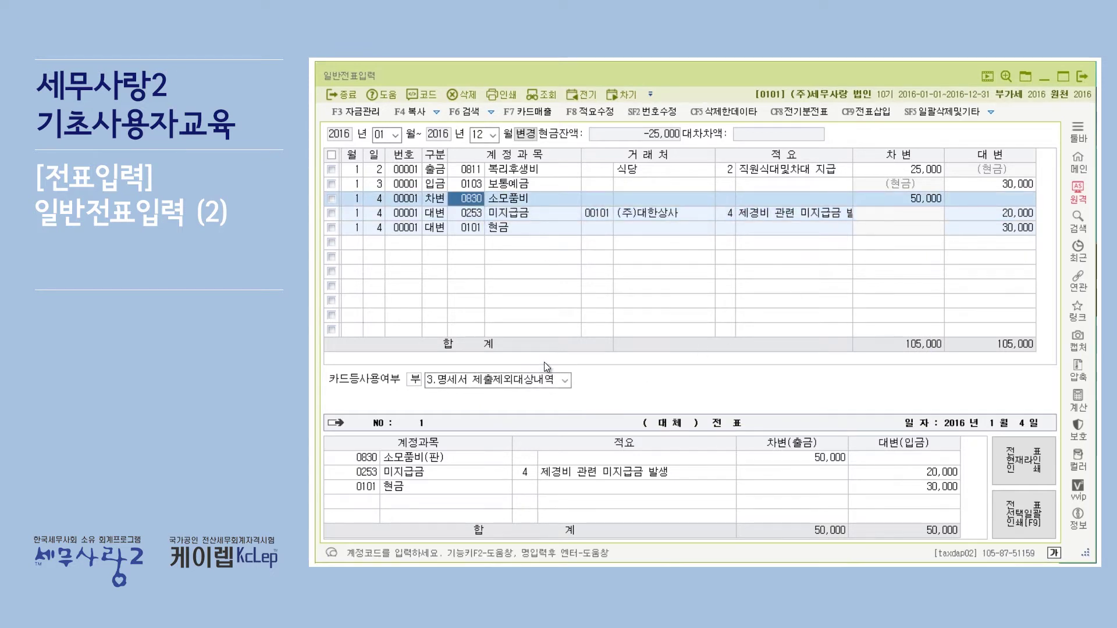
Step: Review the available 명세서 classification options for the 소모품비 line without changing the selection
{"action": "left_click", "coordinate": [564, 381]}
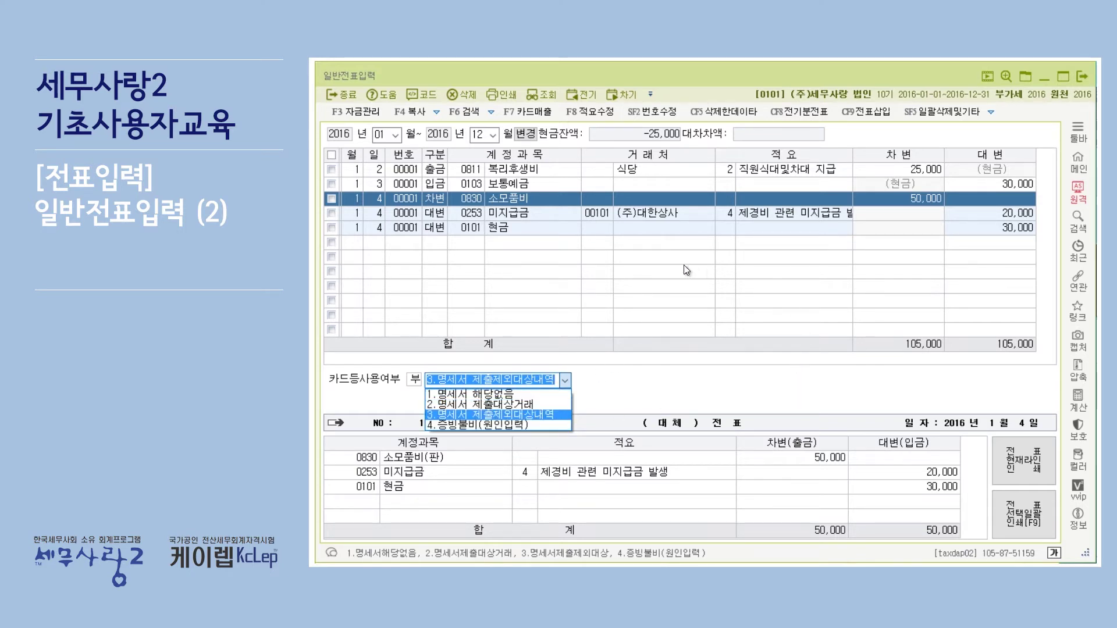
{"action": "left_click", "coordinate": [636, 379]}
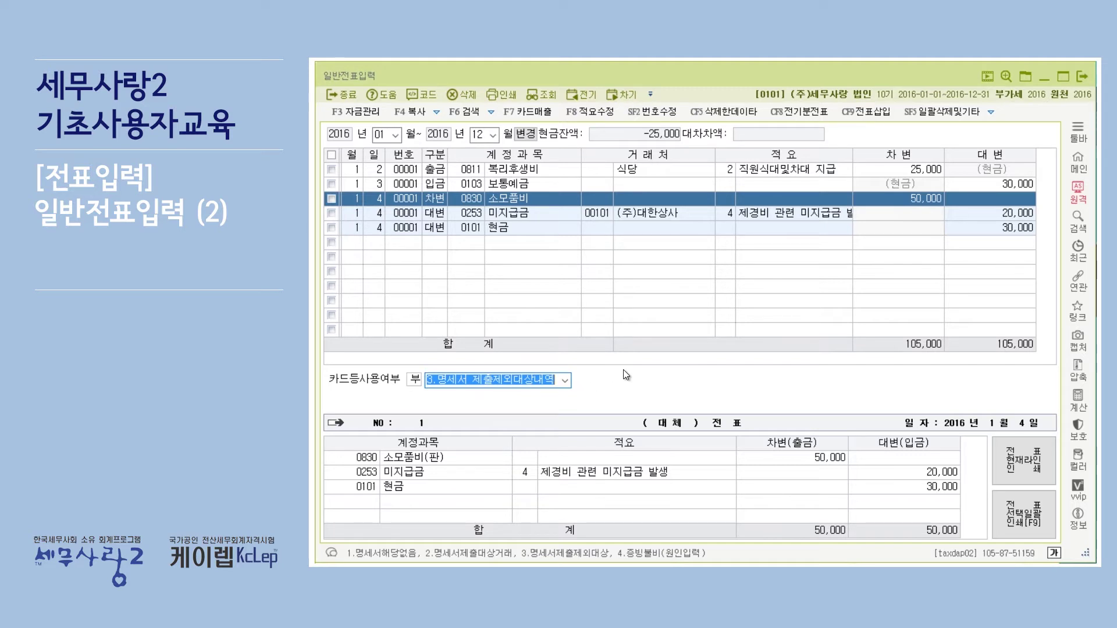
{"action": "left_click", "coordinate": [668, 271]}
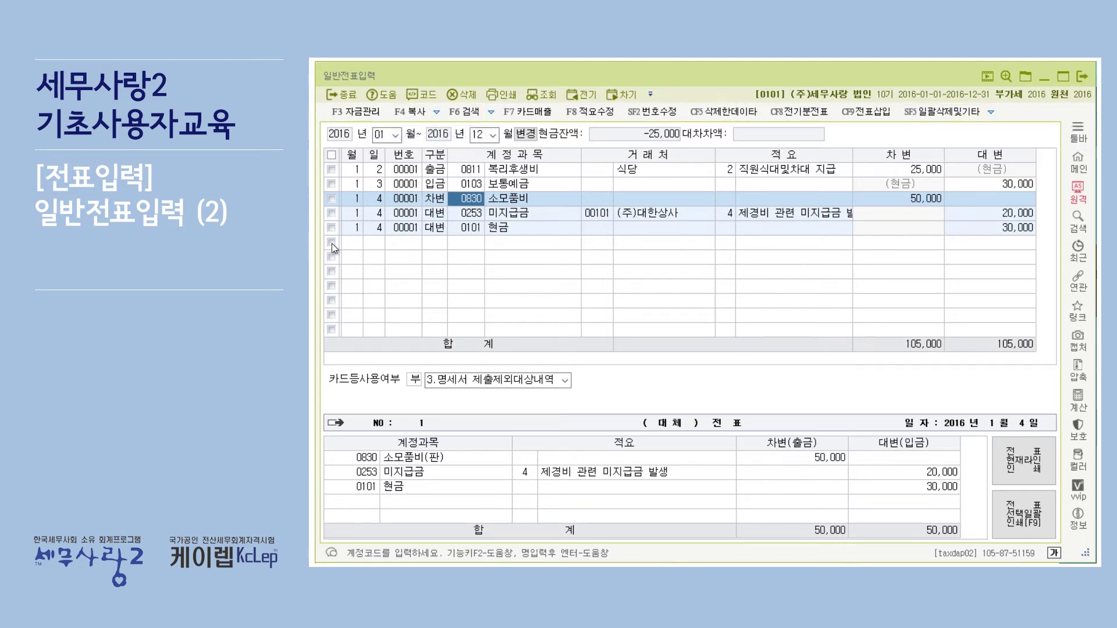
Step: Change the account of the January 4 미지급금 credit line to 0252 지급어음
{"action": "left_click", "coordinate": [579, 213]}
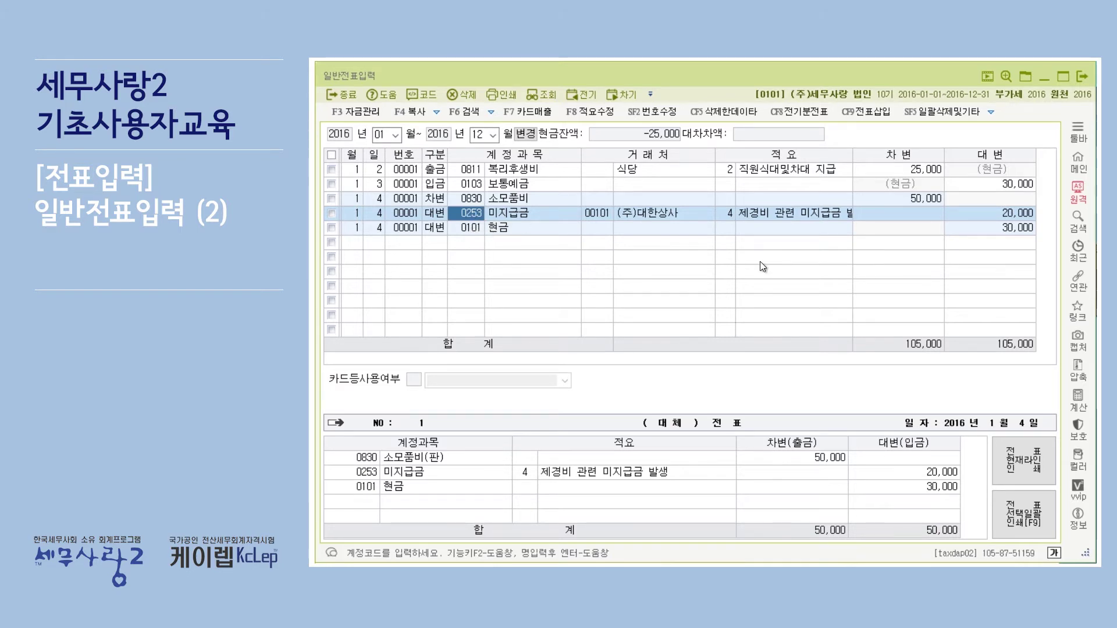
{"action": "key", "text": "F2"}
{"action": "type", "text": "지급어"}
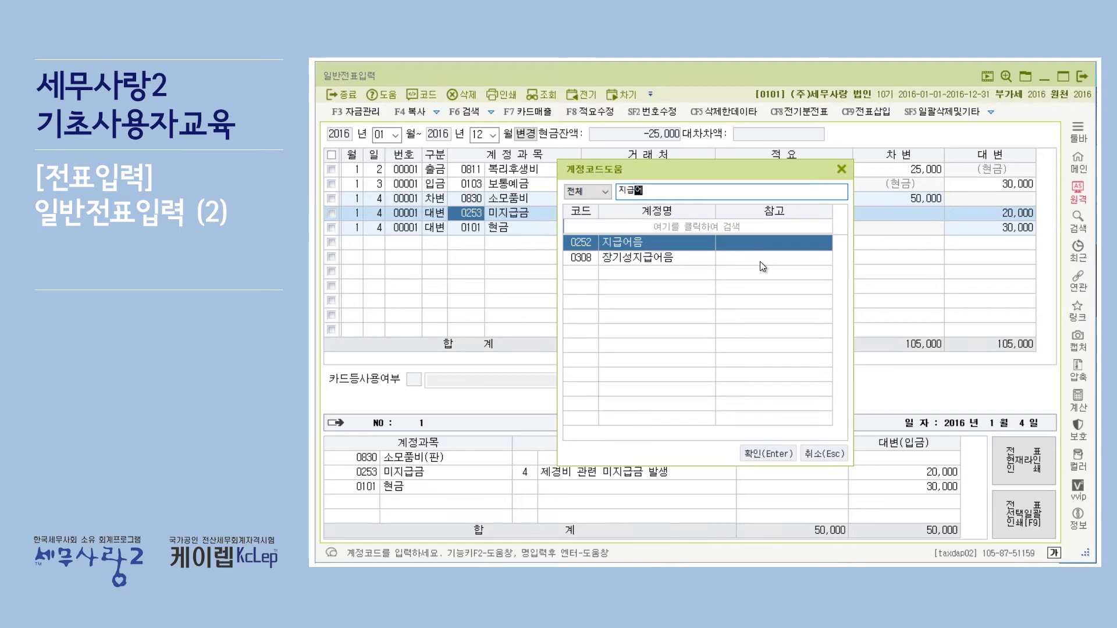
{"action": "key", "text": "Return"}
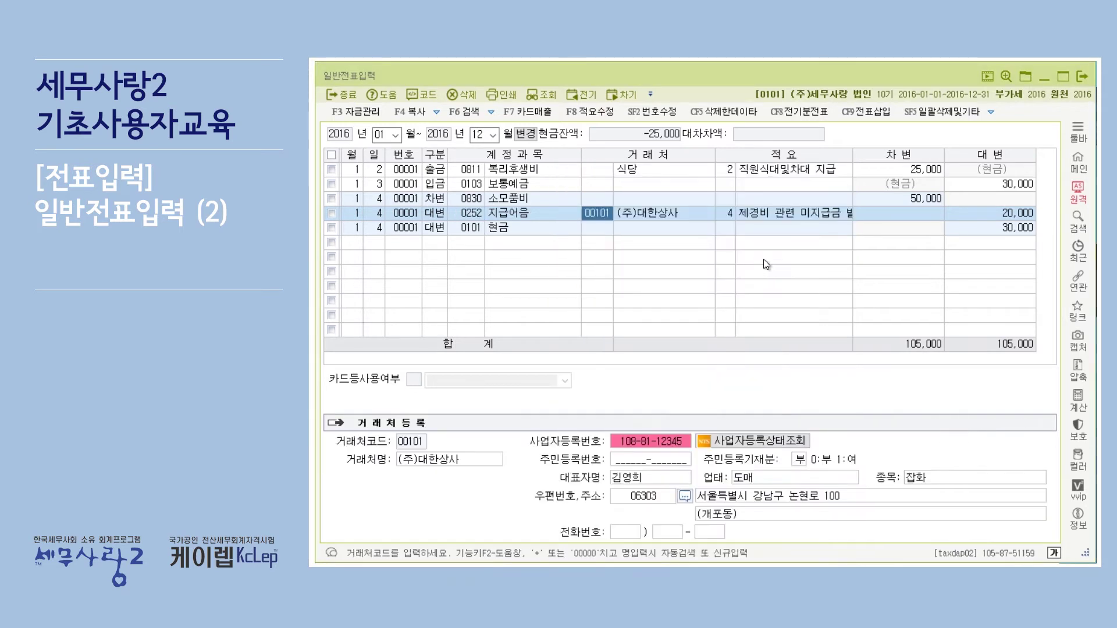
Step: View the 자금관리 details of the 지급어음 line, and return to the 복리후생비 line
{"action": "left_click", "coordinate": [478, 212]}
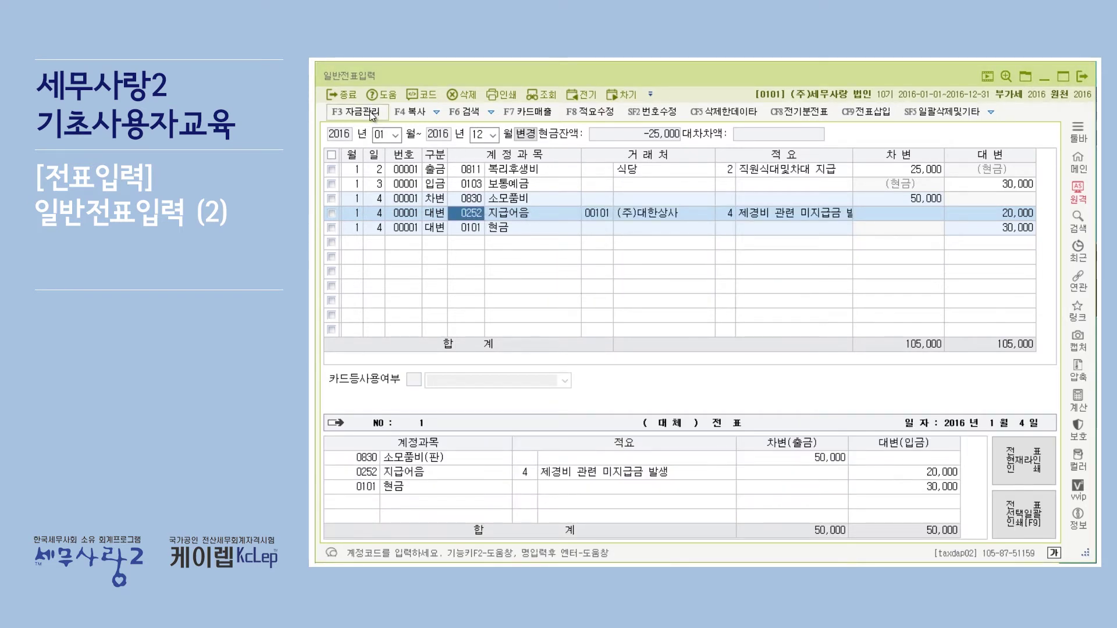
{"action": "left_click", "coordinate": [528, 187]}
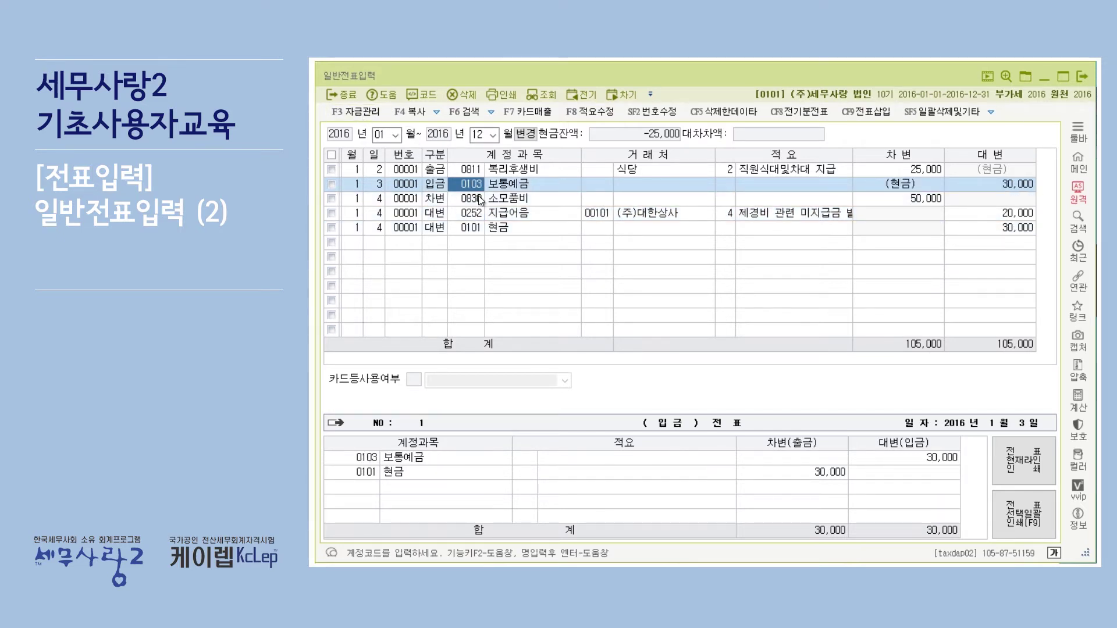
{"action": "left_click", "coordinate": [485, 214]}
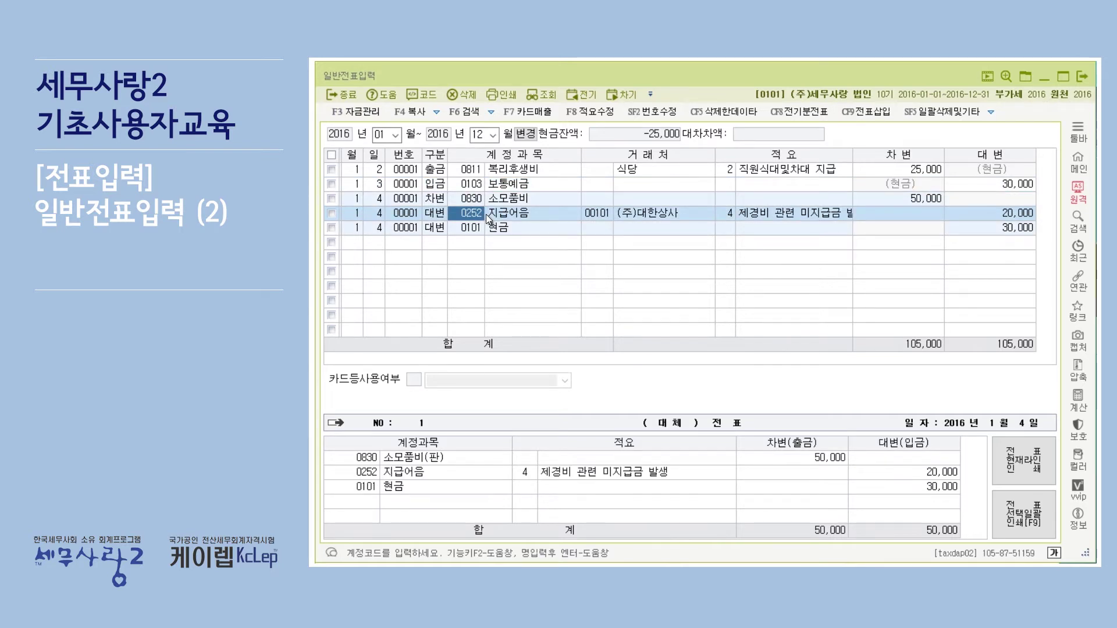
{"action": "left_click", "coordinate": [365, 112]}
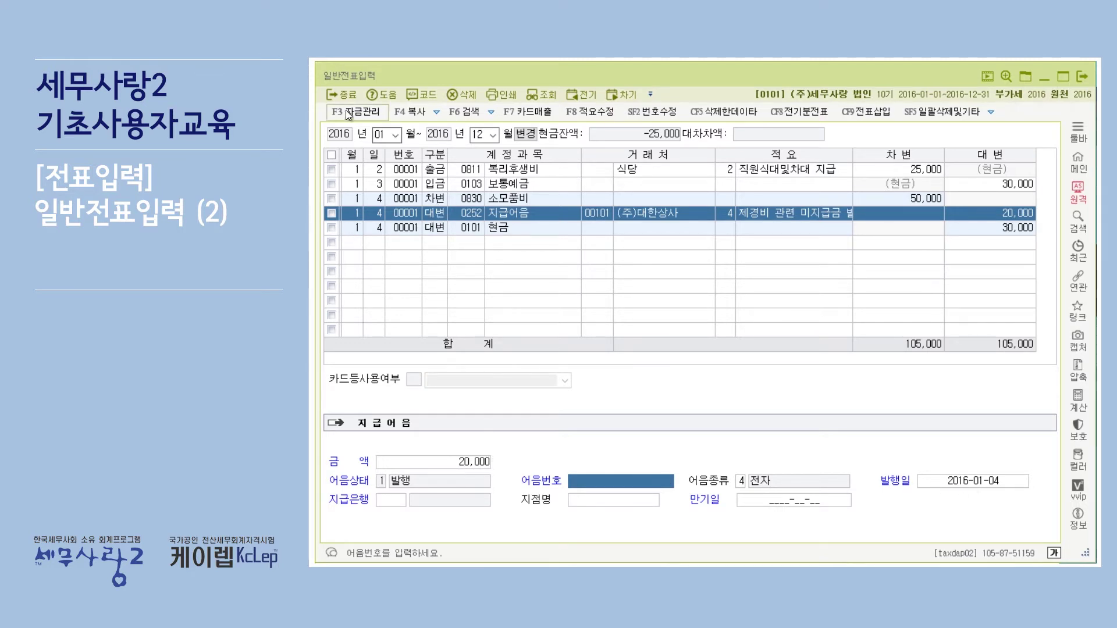
{"action": "left_click", "coordinate": [503, 174]}
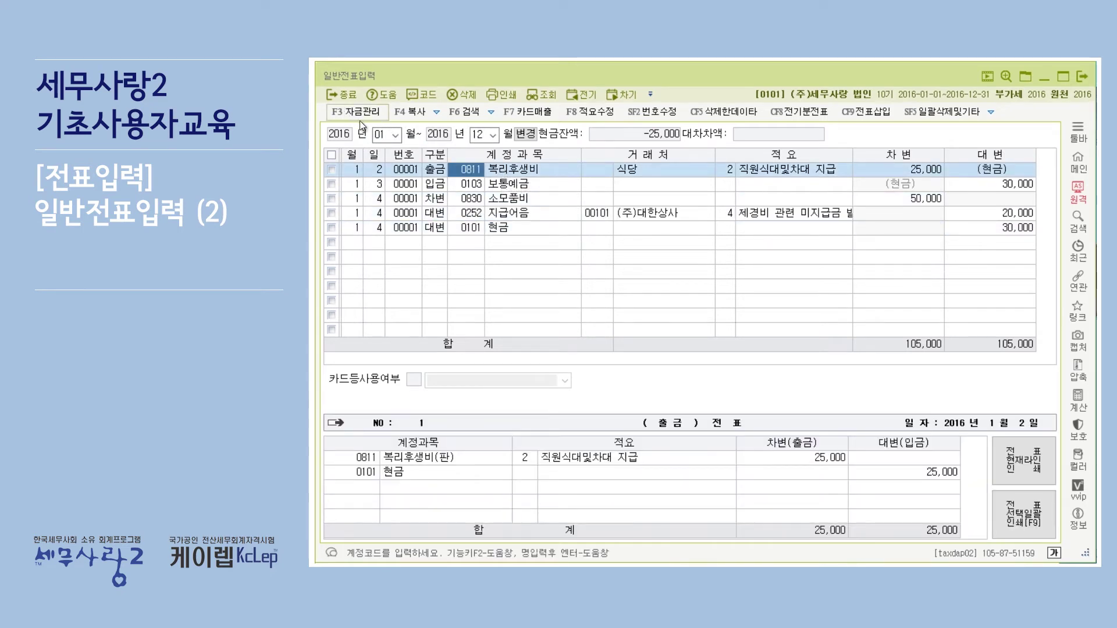
Step: Reopen the 지급어음 line's 자금관리 details, and leave them for the January 3 보통예금 line
{"action": "left_click", "coordinate": [501, 215]}
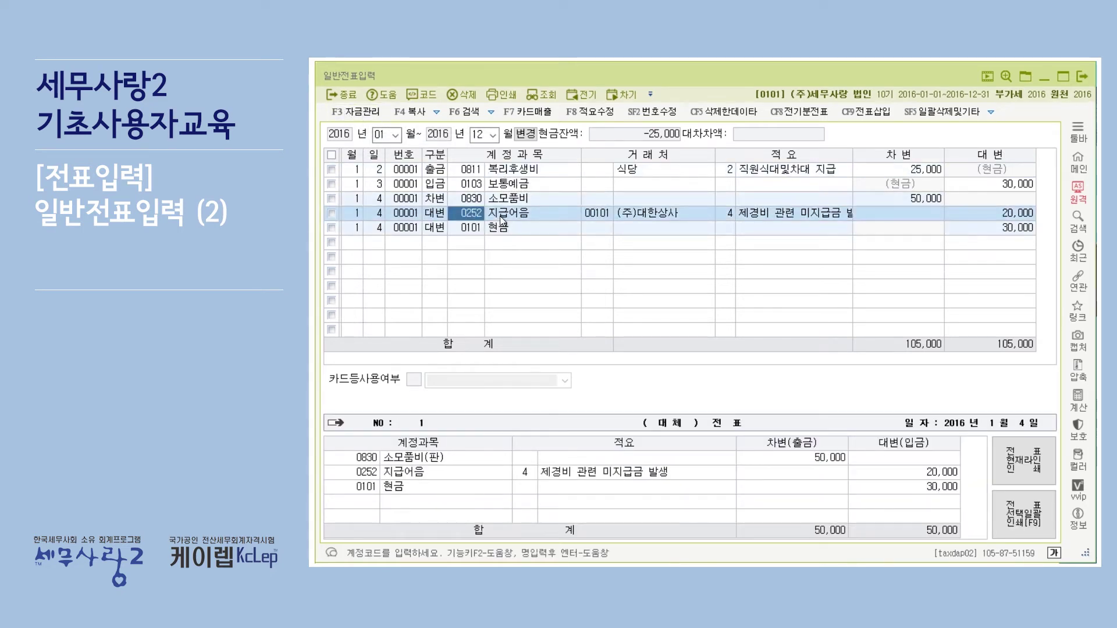
{"action": "left_click", "coordinate": [365, 118]}
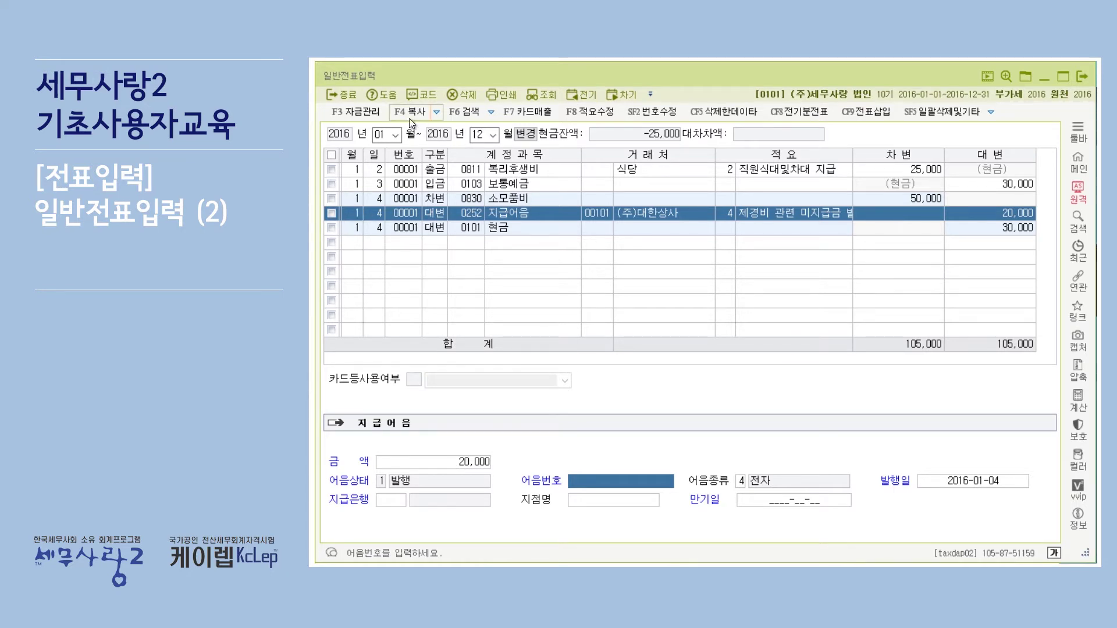
{"action": "left_click", "coordinate": [520, 187]}
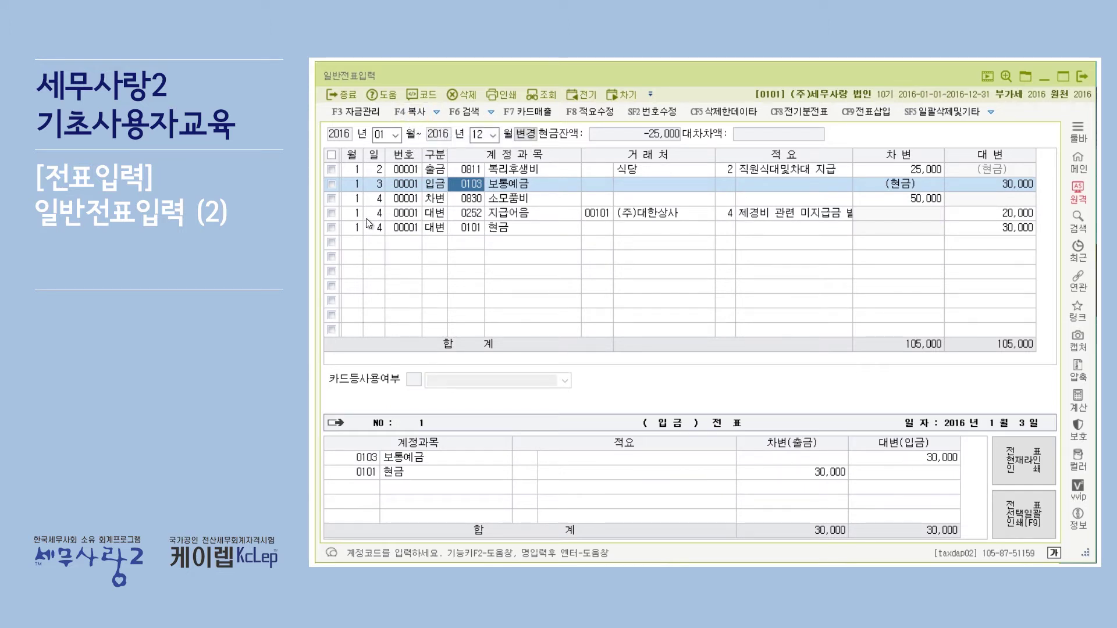
Step: Copy the January 4 소모품비 voucher to February 4, 2016 with 일괄적요 set to 2.변경하지않음, and check the copied lines
{"action": "left_click", "coordinate": [330, 200]}
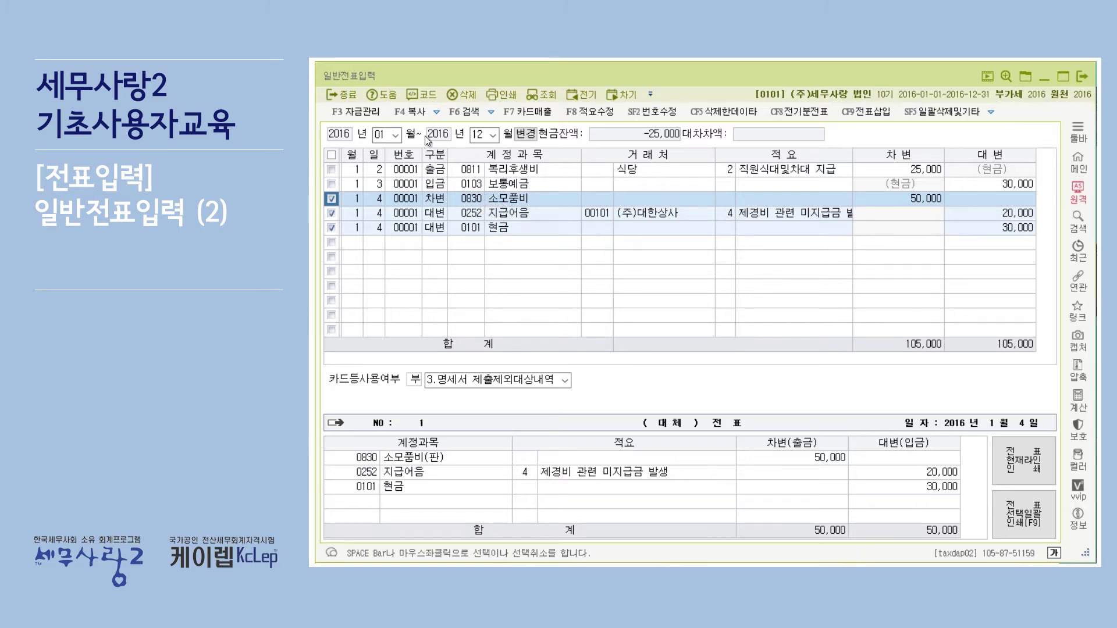
{"action": "left_click", "coordinate": [409, 111]}
{"action": "type", "text": "2"}
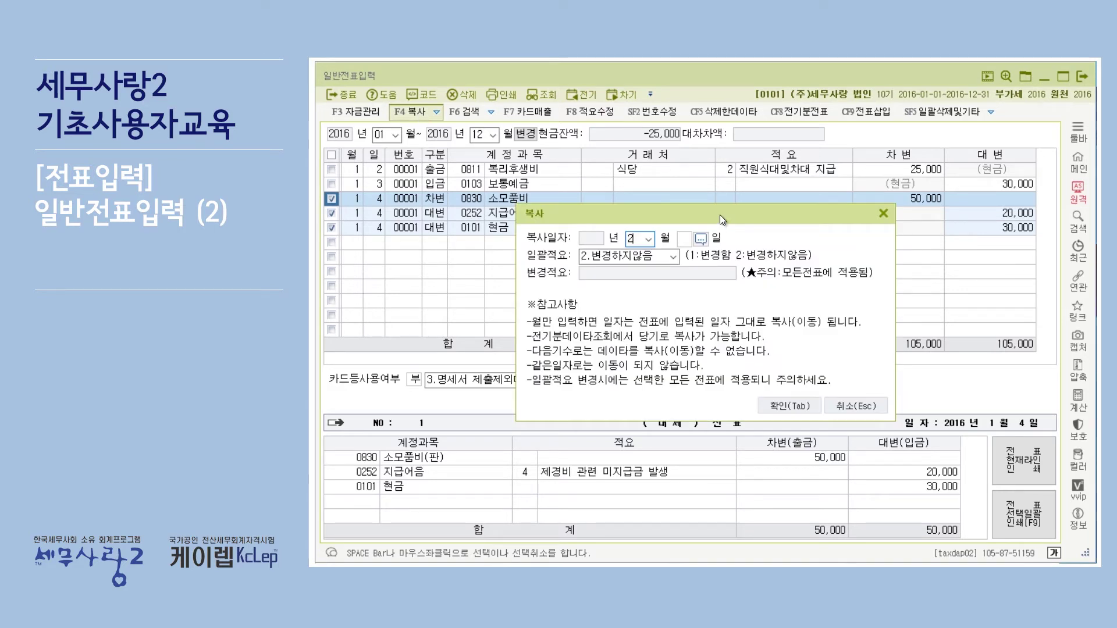
{"action": "key", "text": "Return"}
{"action": "type", "text": "4"}
{"action": "key", "text": "Return"}
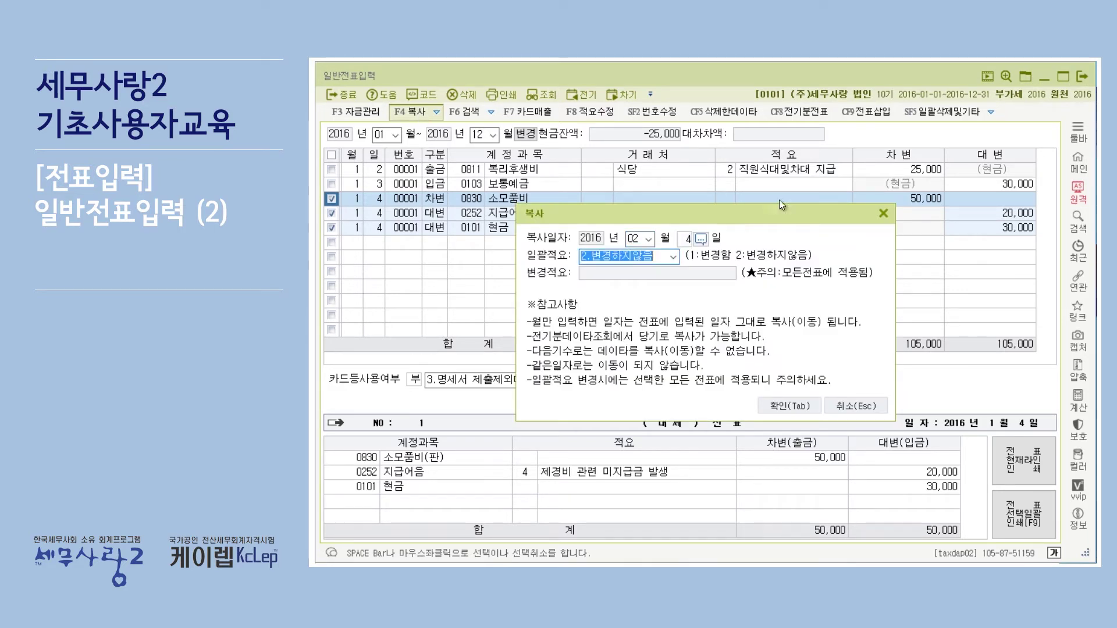
{"action": "left_click", "coordinate": [784, 403]}
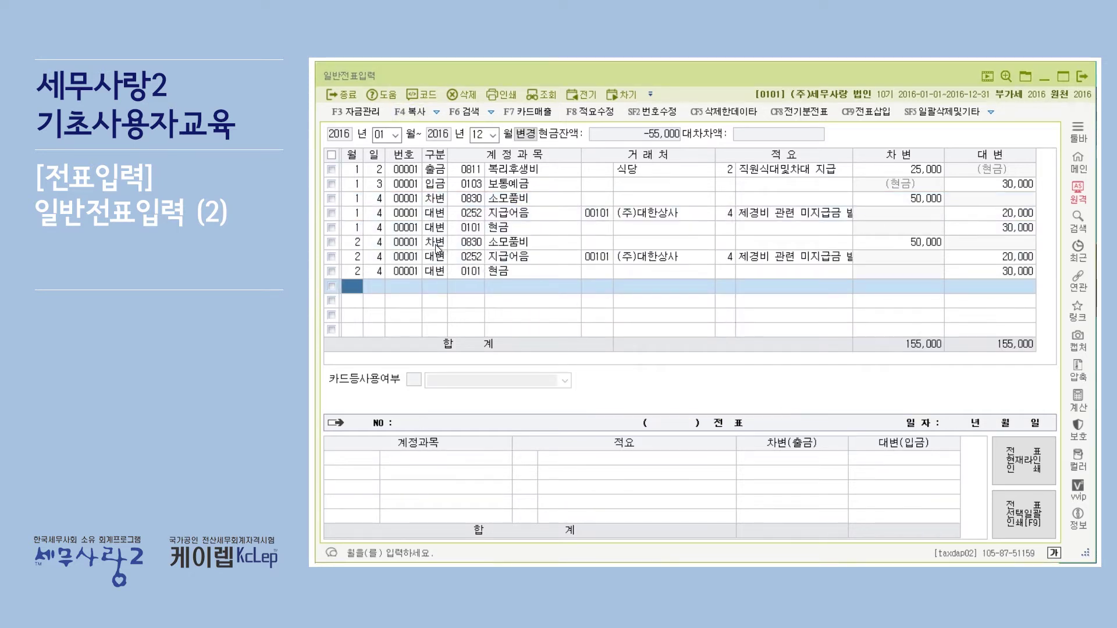
{"action": "left_click", "coordinate": [491, 244]}
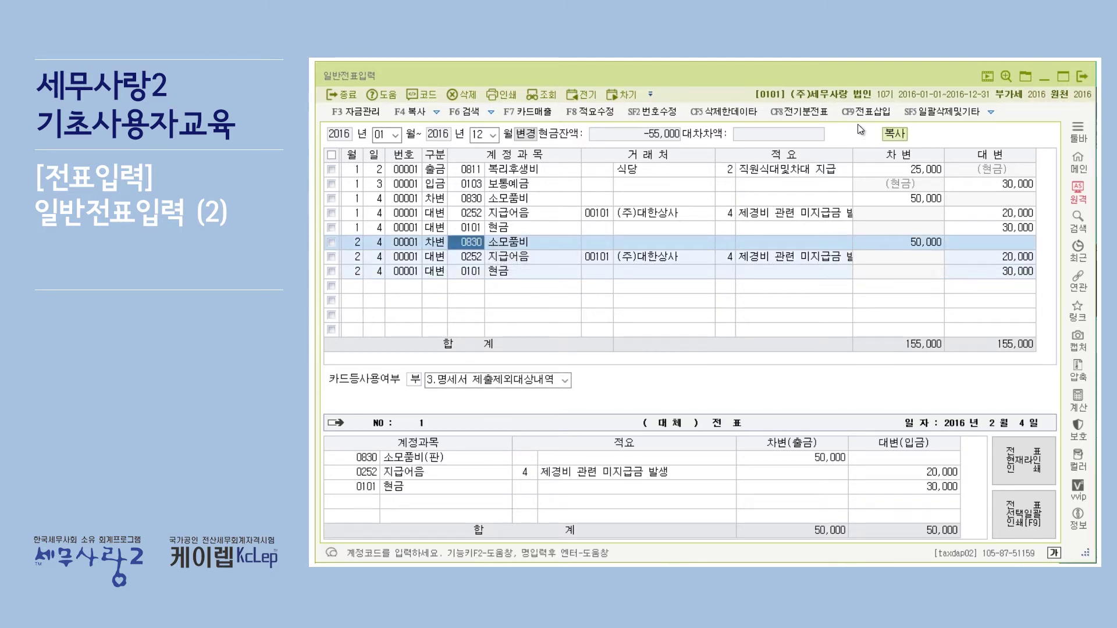
{"action": "left_click", "coordinate": [504, 211]}
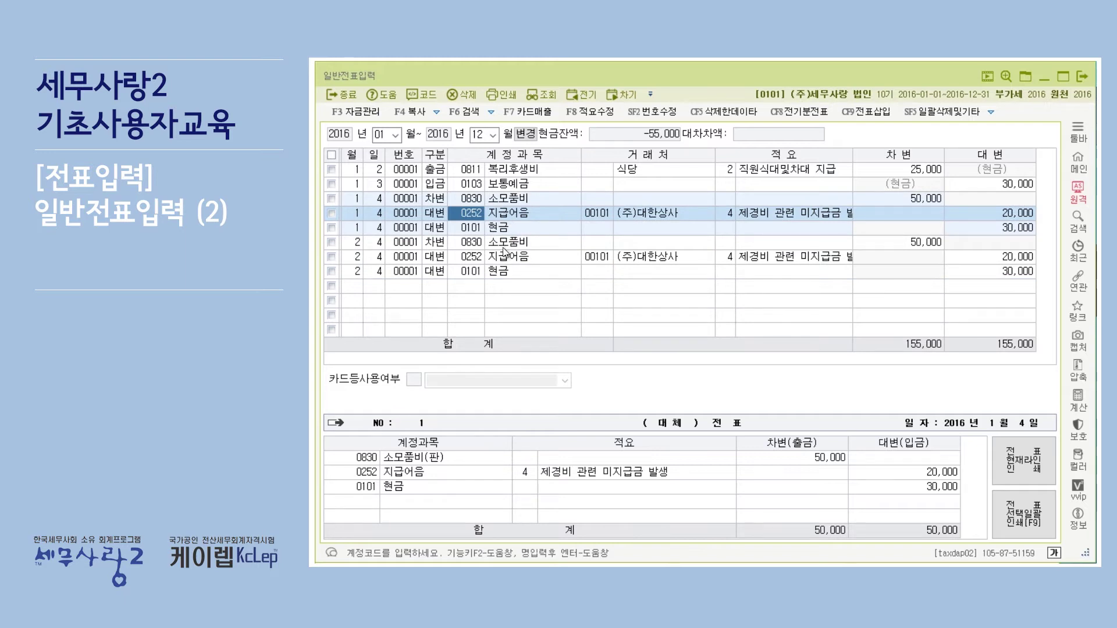
{"action": "left_click", "coordinate": [506, 256]}
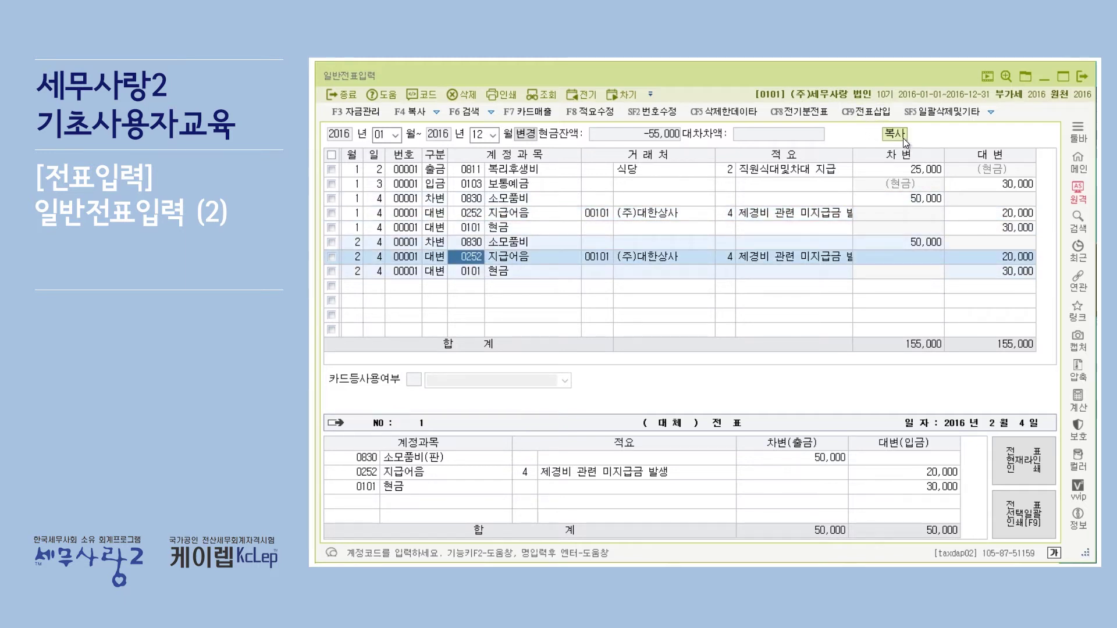
Step: Move the copied February 4 voucher to March 4, 2016, keeping 일괄적요 at 2.변경하지않음
{"action": "left_click", "coordinate": [331, 244]}
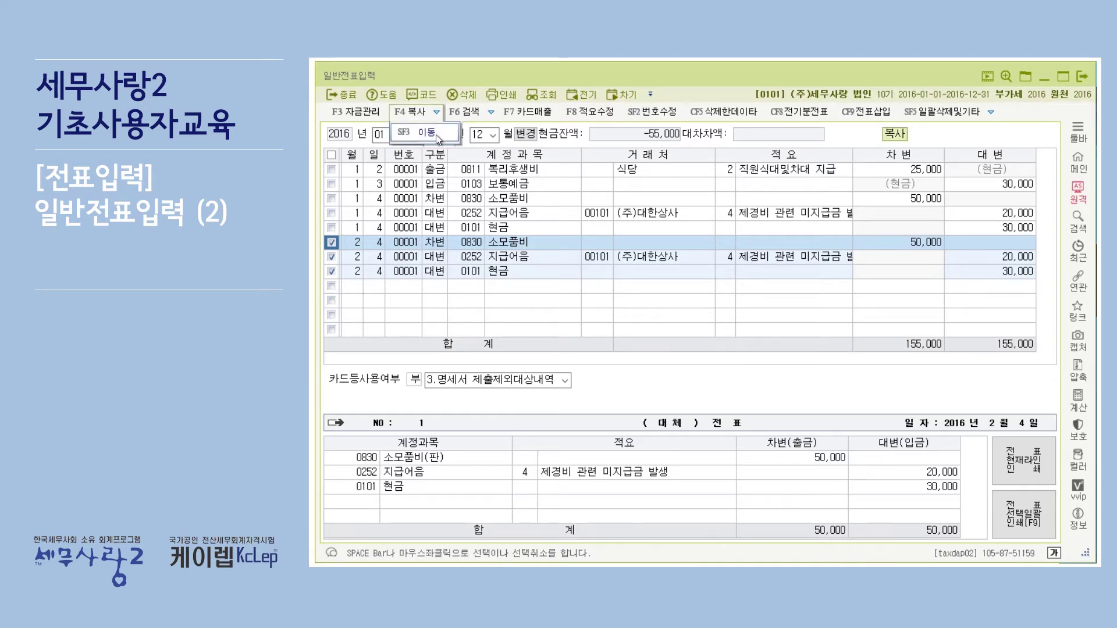
{"action": "key", "text": "ctrl+F4"}
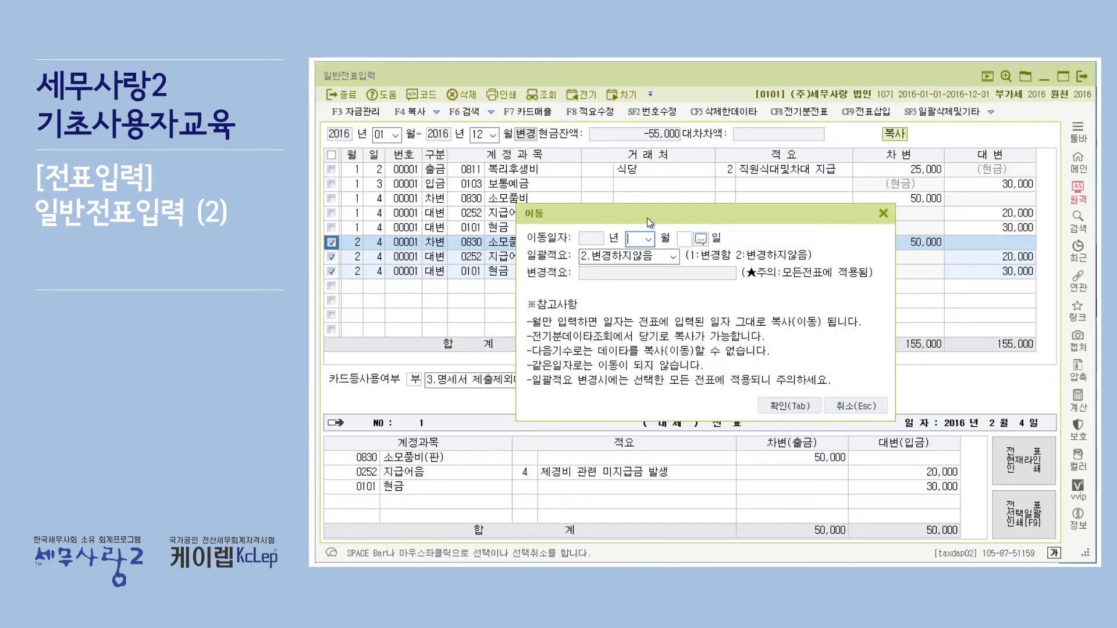
{"action": "type", "text": "03"}
{"action": "key", "text": "Return"}
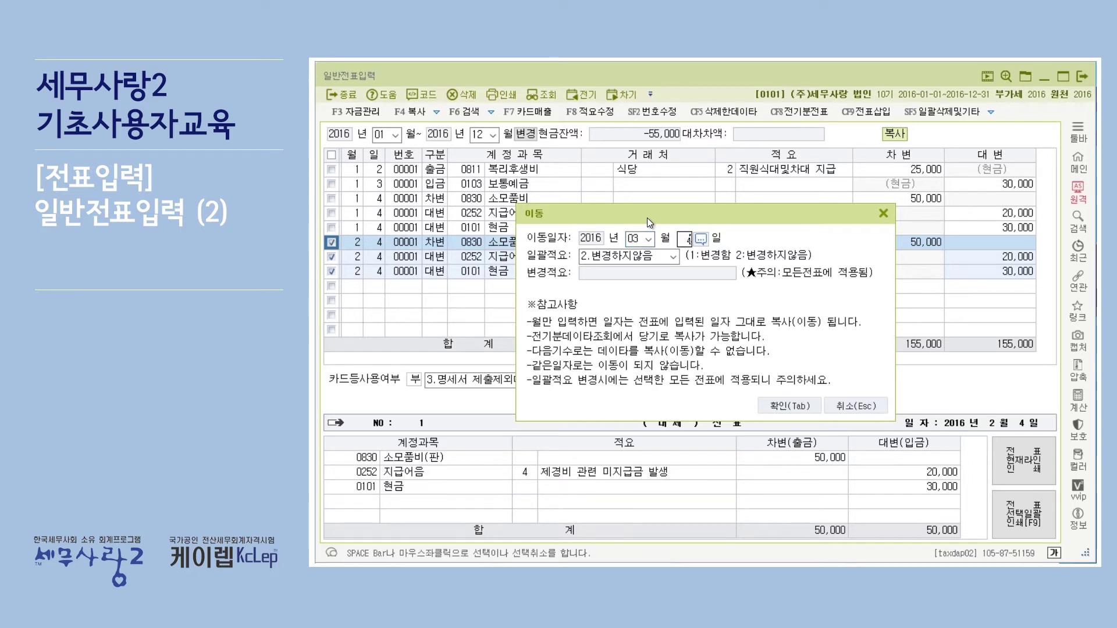
{"action": "key", "text": "Return"}
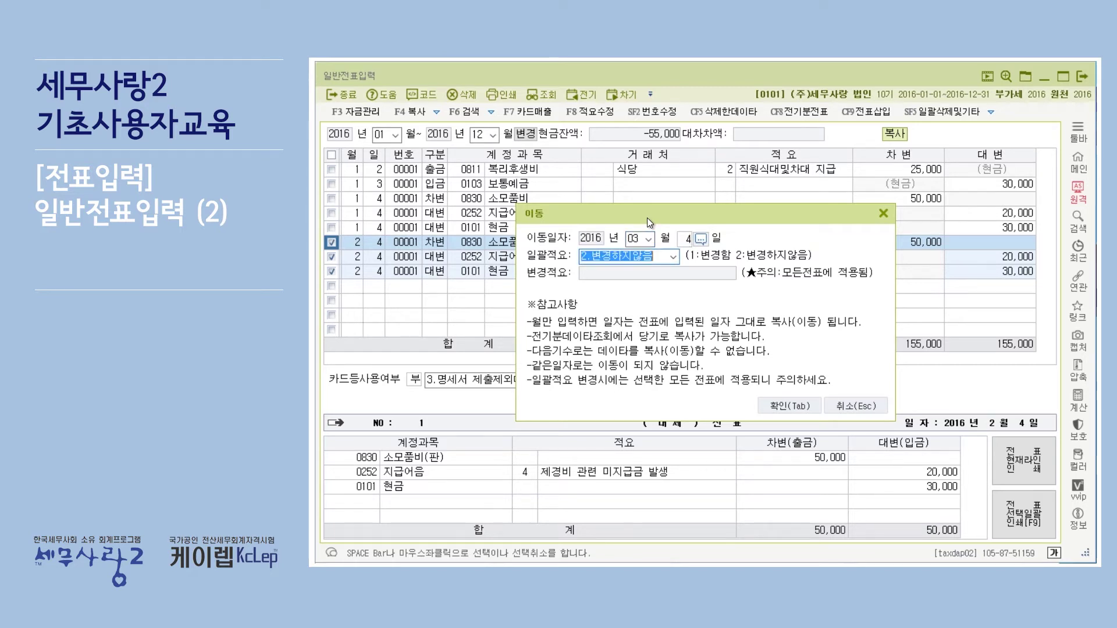
{"action": "left_click", "coordinate": [796, 406]}
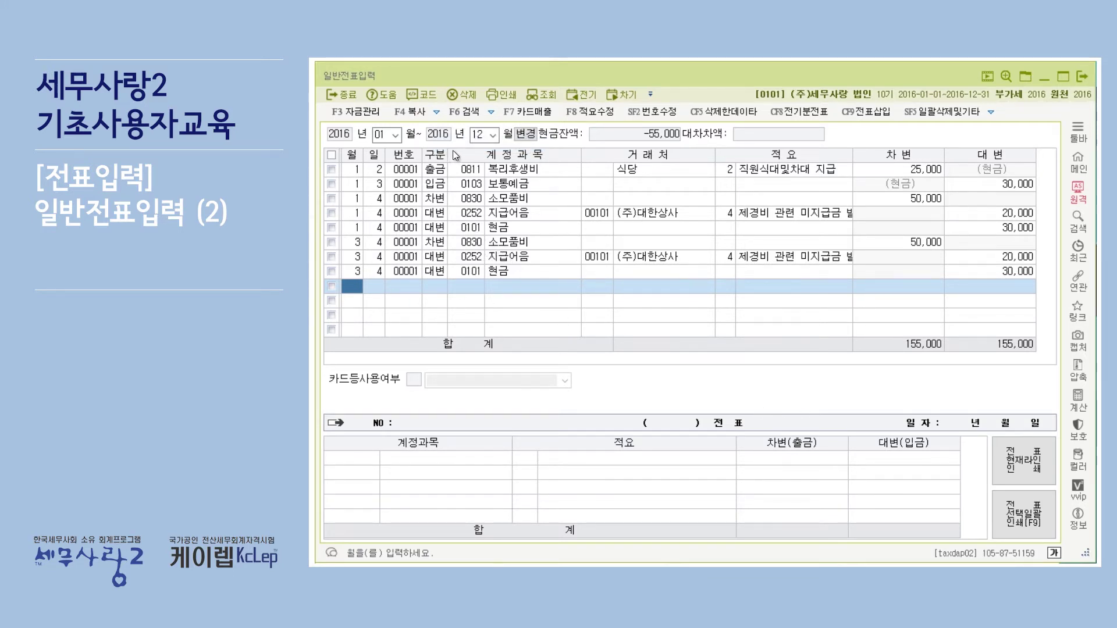
{"action": "left_click", "coordinate": [437, 112]}
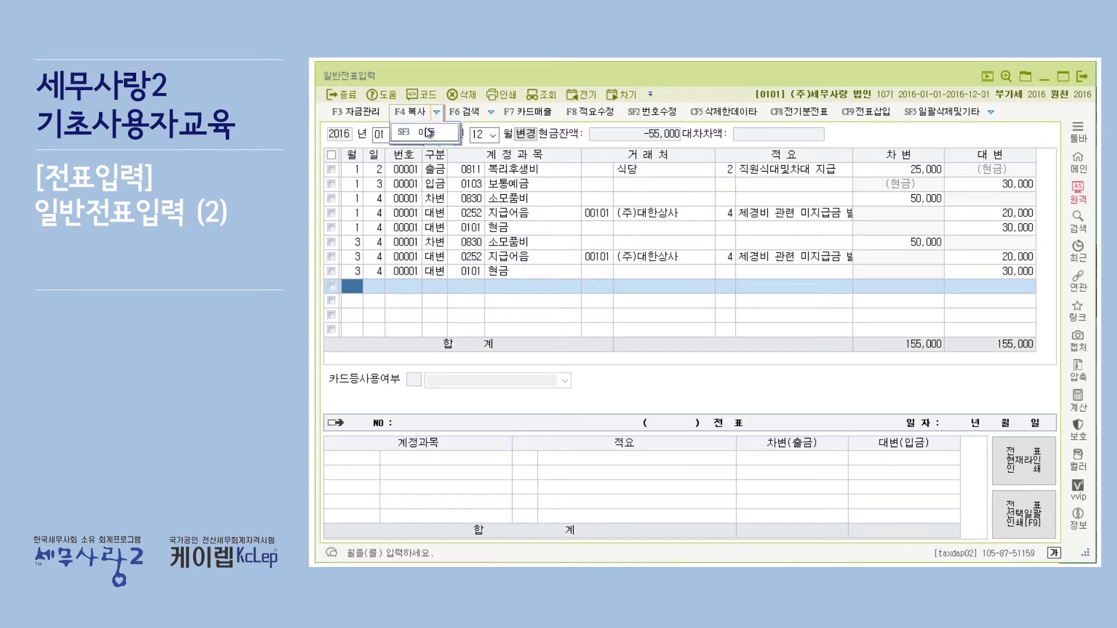
{"action": "left_click", "coordinate": [595, 336]}
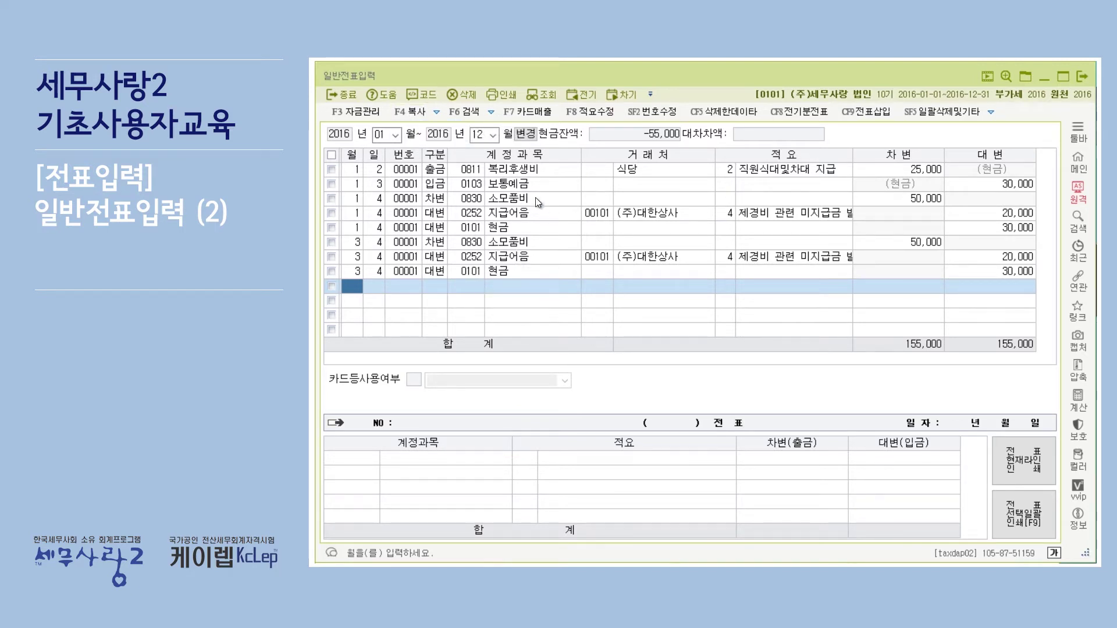
Step: Search the 2016 vouchers for account code 81100, and return to the full voucher list
{"action": "left_click", "coordinate": [473, 111]}
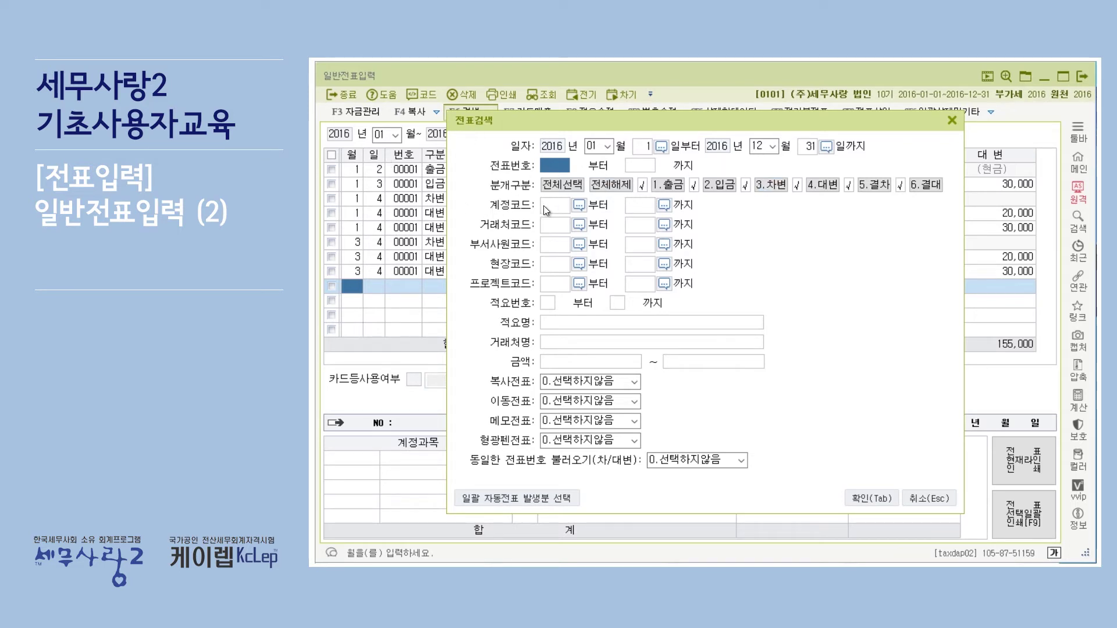
{"action": "mouse_move", "coordinate": [550, 121]}
{"action": "left_mouse_down"}
{"action": "mouse_move", "coordinate": [547, 141]}
{"action": "mouse_move", "coordinate": [554, 107]}
{"action": "left_mouse_up"}
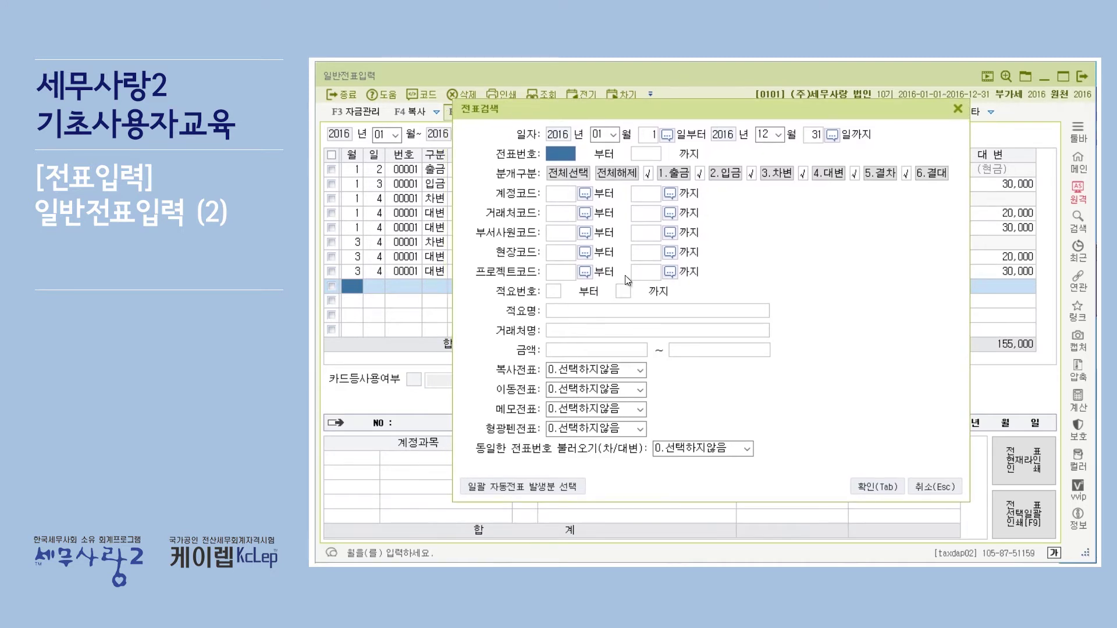
{"action": "left_click", "coordinate": [564, 194]}
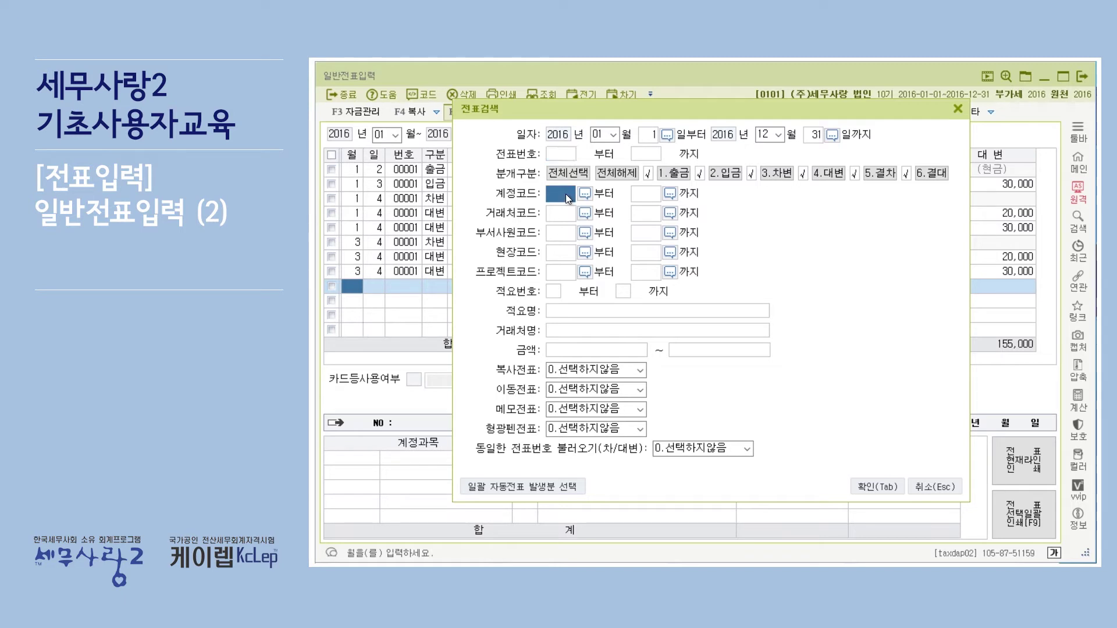
{"action": "left_click", "coordinate": [647, 198]}
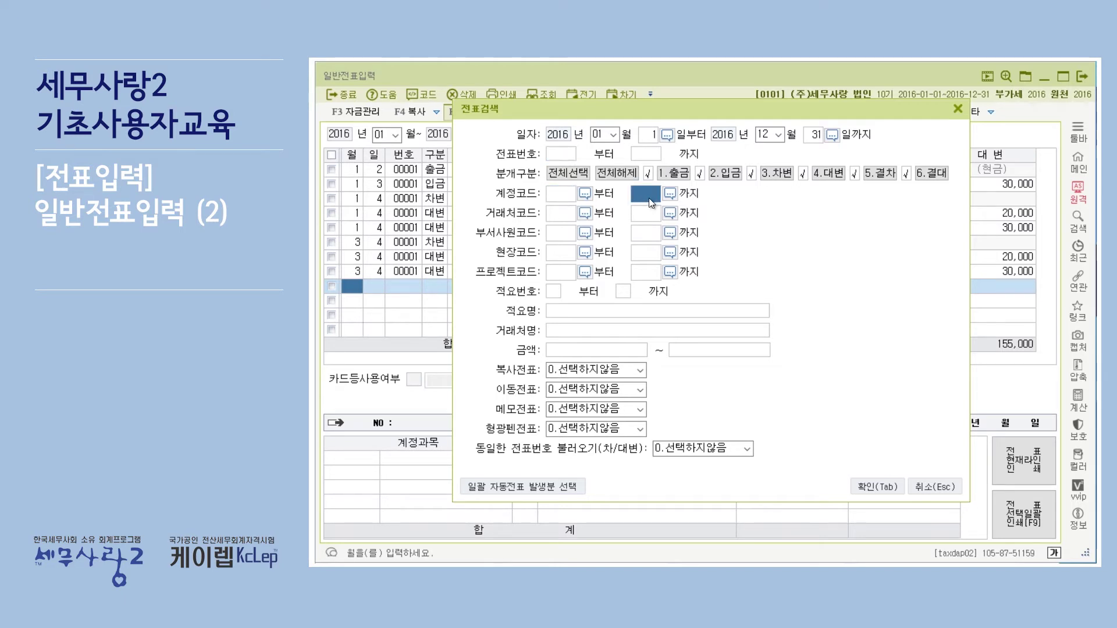
{"action": "left_click", "coordinate": [557, 195]}
{"action": "type", "text": "81100"}
{"action": "key", "text": "Return"}
{"action": "key", "text": "Return"}
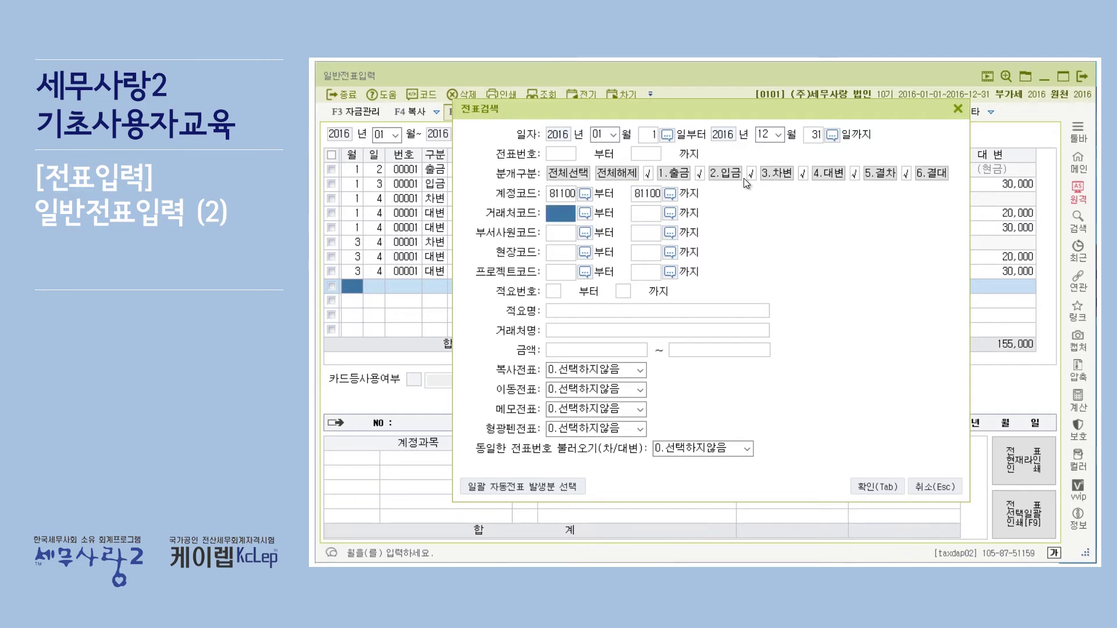
{"action": "left_click", "coordinate": [885, 490]}
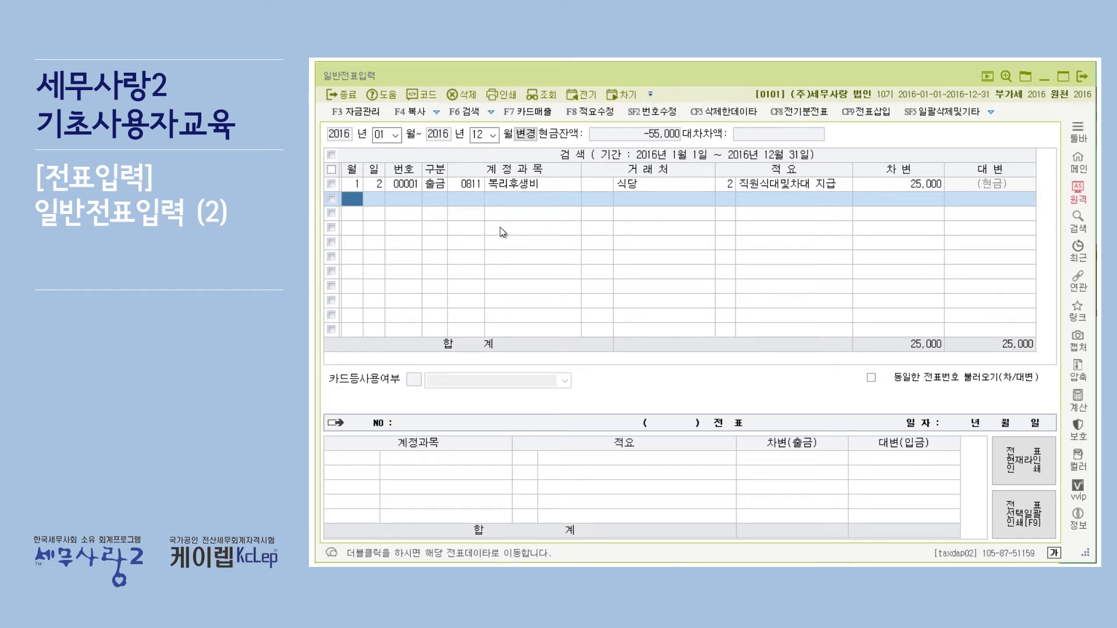
{"action": "key", "text": "Escape"}
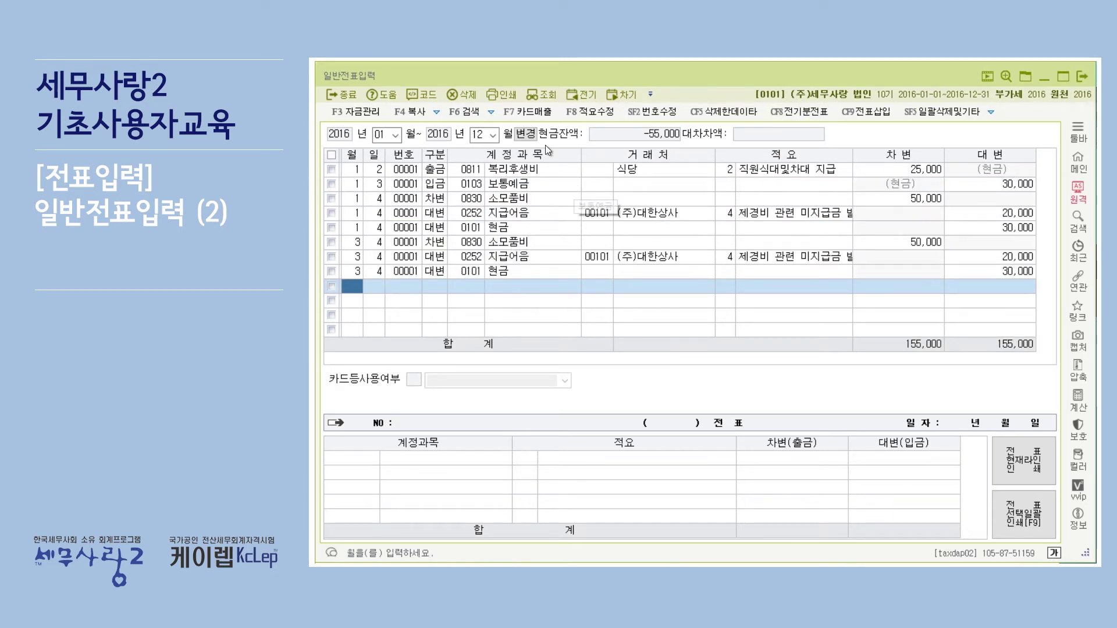
{"action": "left_click", "coordinate": [491, 114]}
{"action": "left_click", "coordinate": [491, 114]}
{"action": "left_click", "coordinate": [492, 111]}
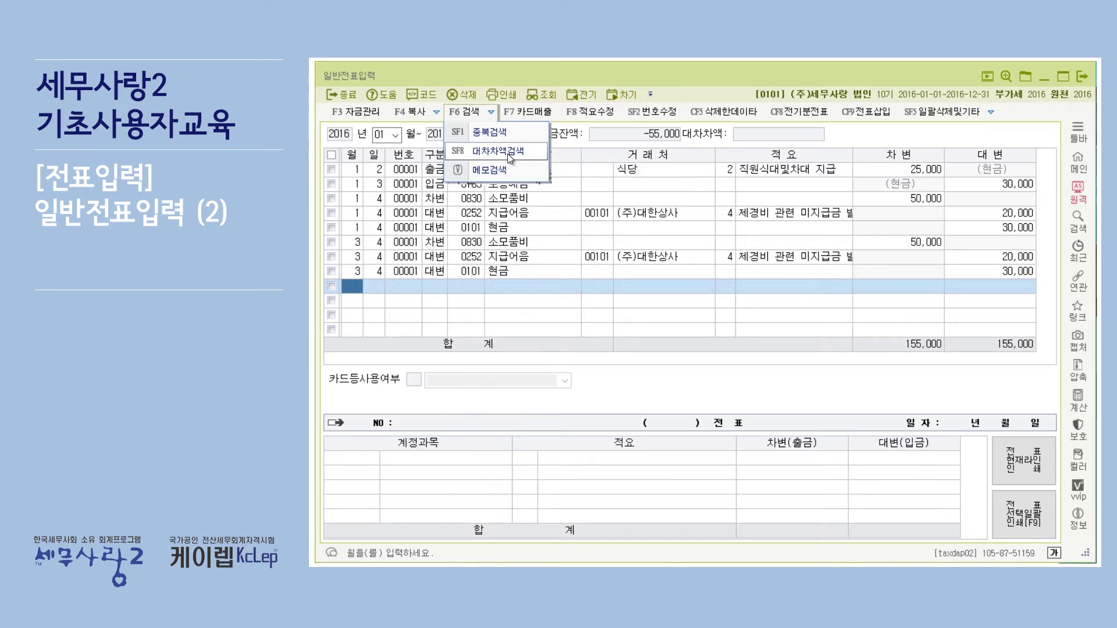
{"action": "left_click", "coordinate": [746, 129]}
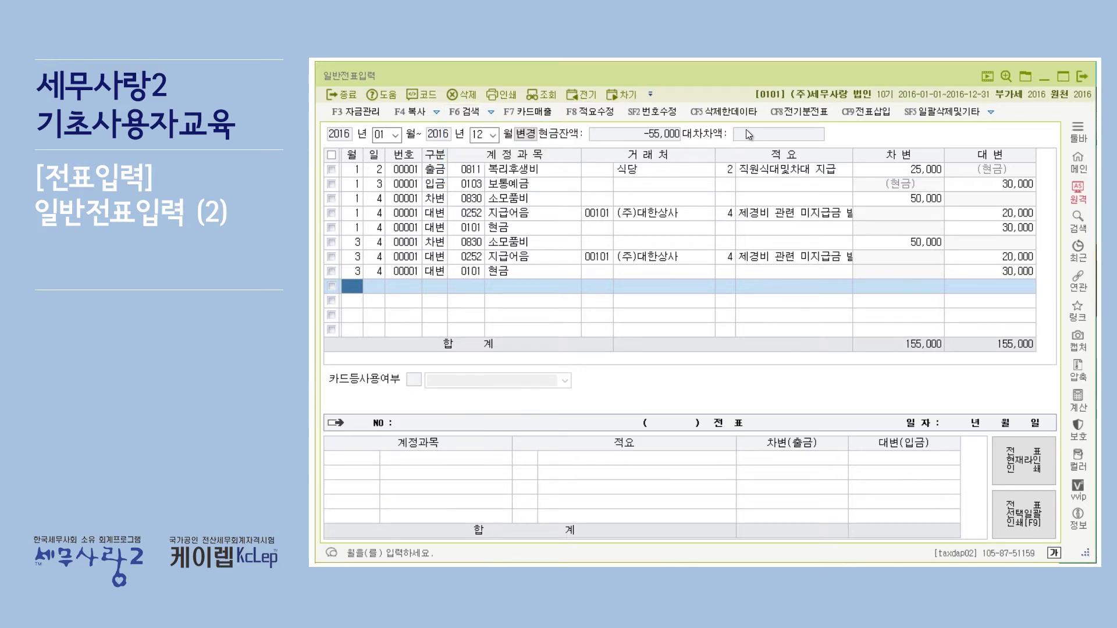
{"action": "left_click", "coordinate": [616, 238]}
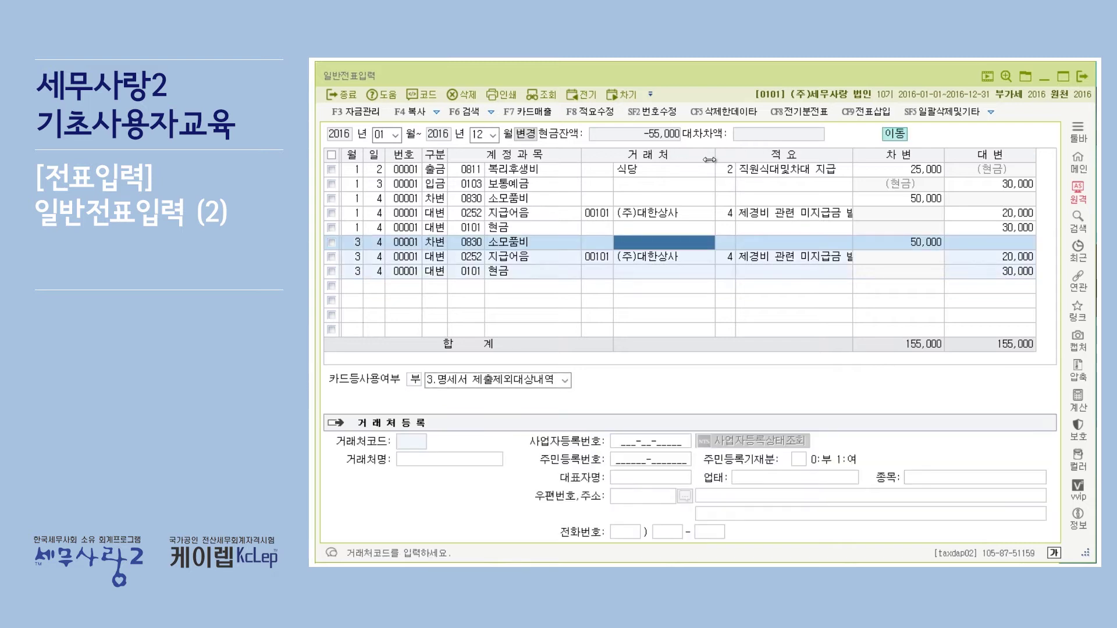
{"action": "left_click", "coordinate": [491, 112]}
{"action": "left_click", "coordinate": [501, 170]}
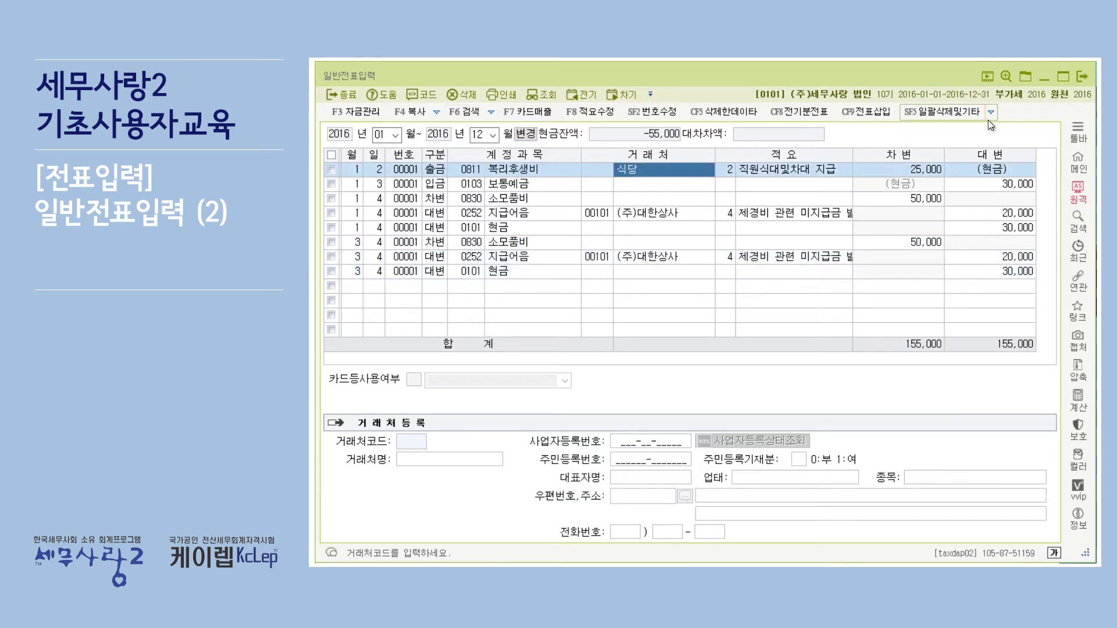
Step: Add a memo titled 의심거래 with the content 회사에 꼭 문의!! to the January 2 복리후생비 line
{"action": "left_click", "coordinate": [531, 169]}
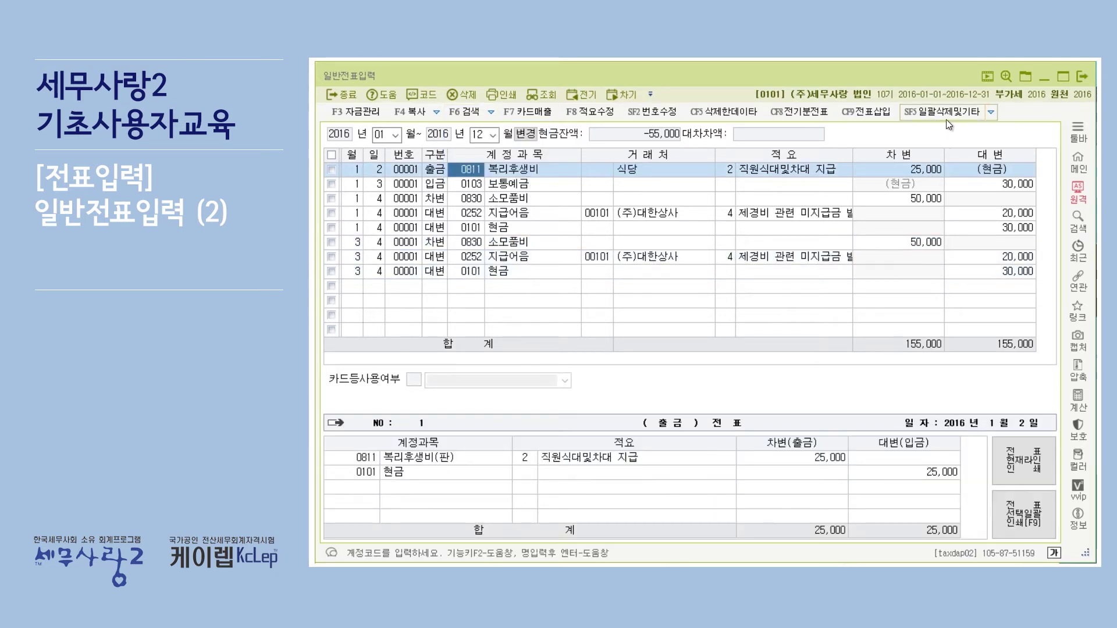
{"action": "left_click", "coordinate": [992, 114]}
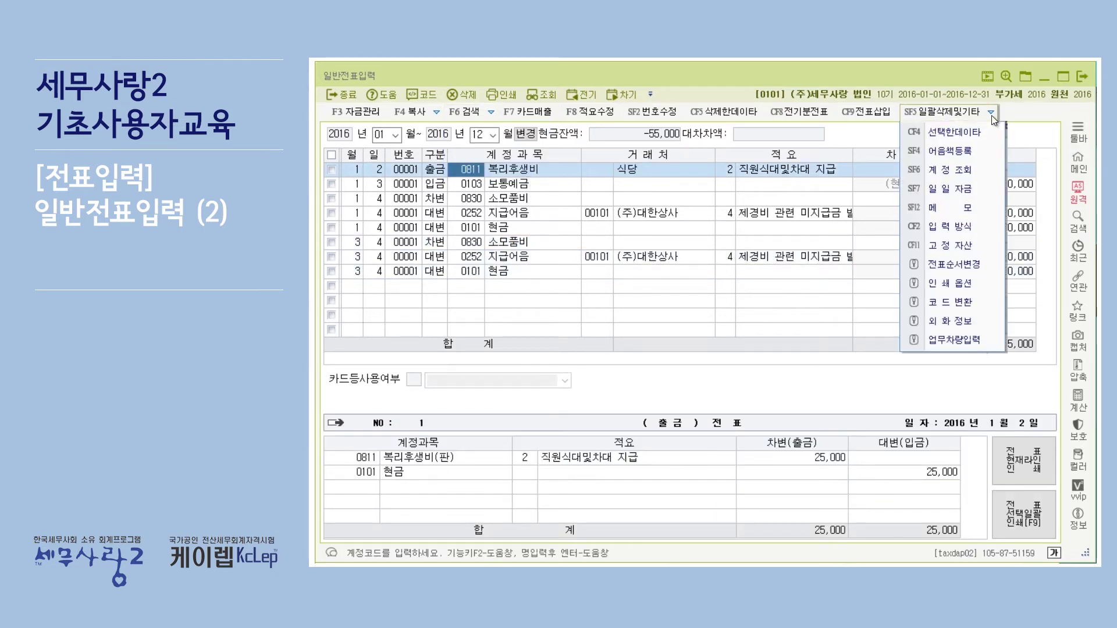
{"action": "left_click", "coordinate": [984, 206]}
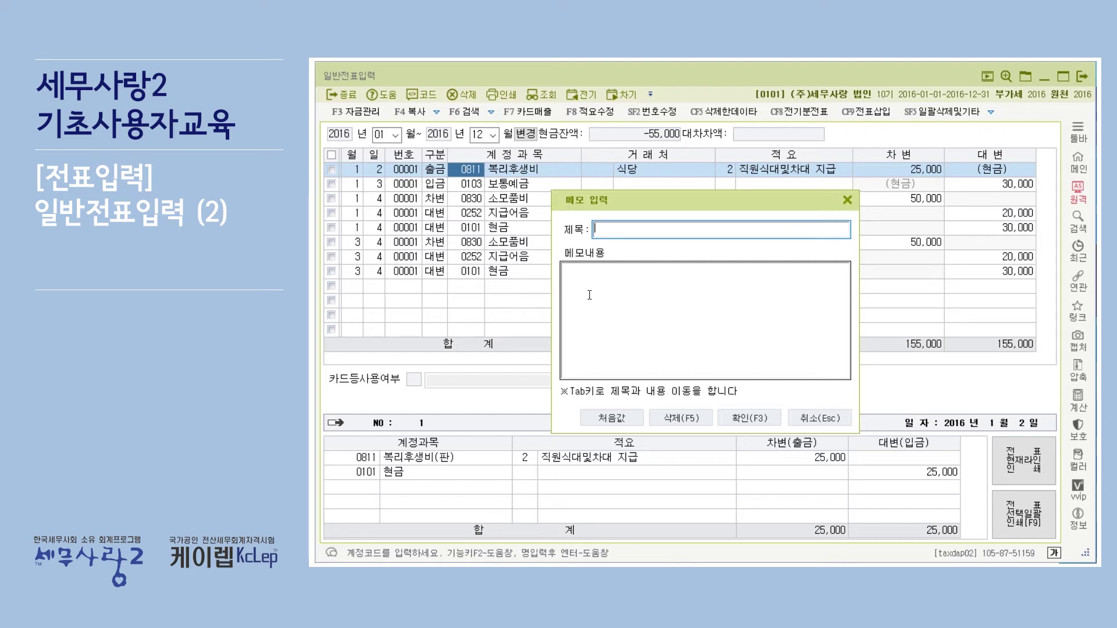
{"action": "type", "text": "의심개"}
{"action": "type", "text": "래"}
{"action": "key", "text": "Tab"}
{"action": "type", "text": "회사에 협"}
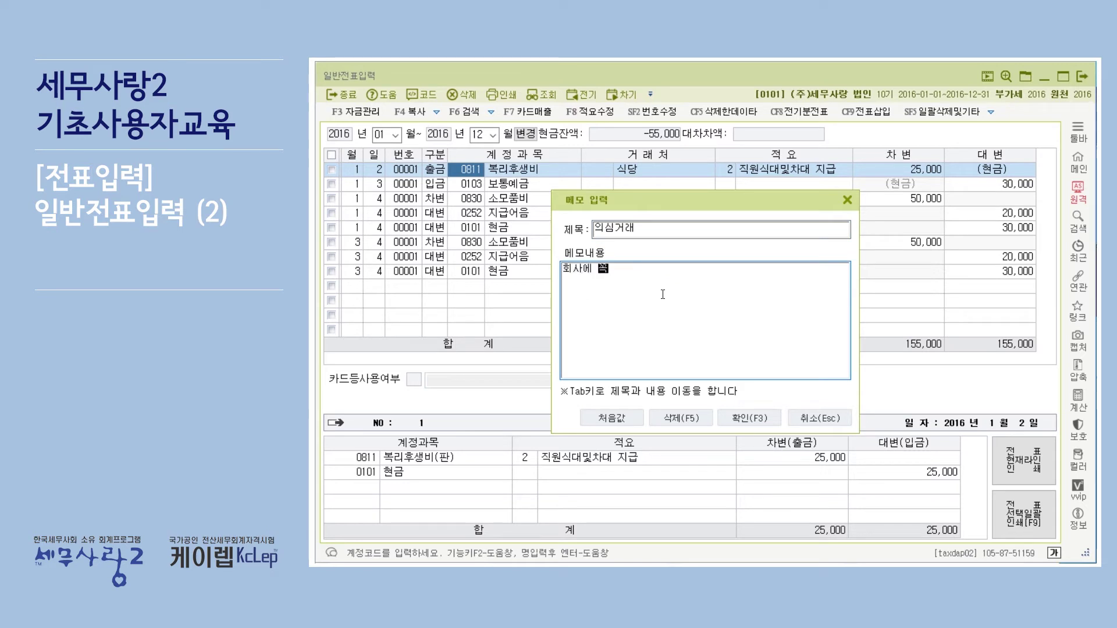
{"action": "type", "text": " ㅂ"}
{"action": "type", "text": "의!!"}
{"action": "left_click", "coordinate": [741, 417]}
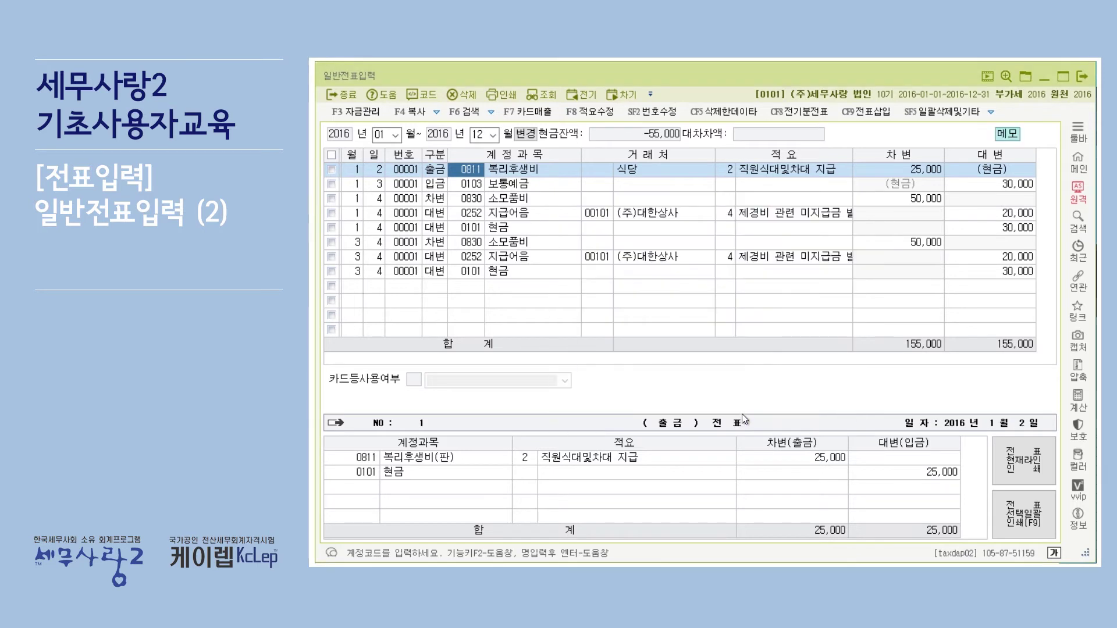
Step: View the memo attached to the January 2 복리후생비 line from the voucher list
{"action": "left_click", "coordinate": [567, 219]}
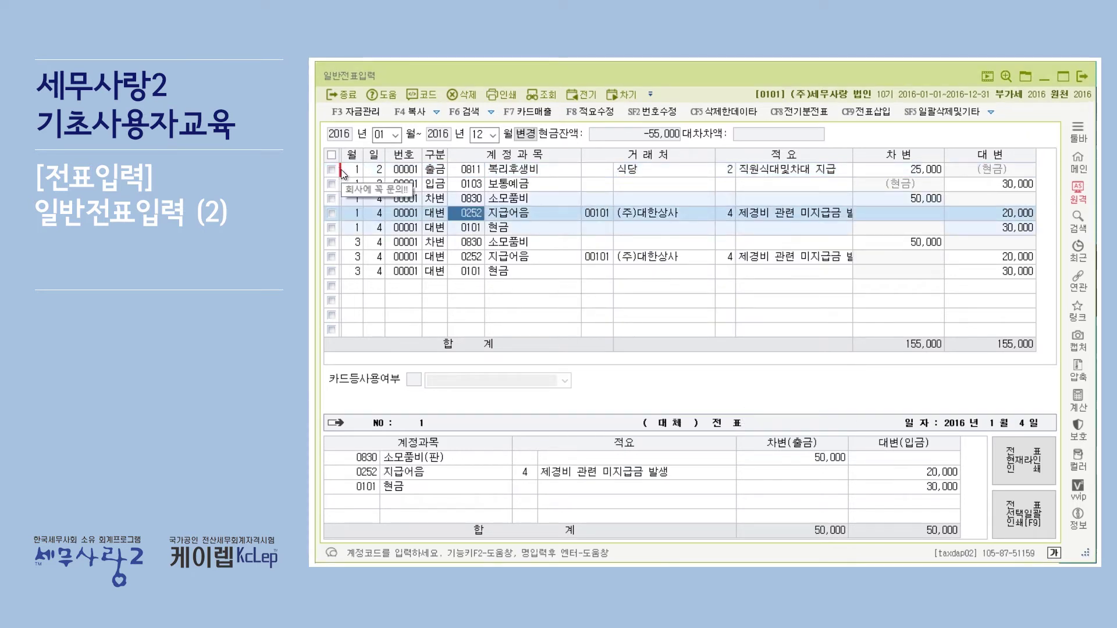
{"action": "mouse_move", "coordinate": [341, 169]}
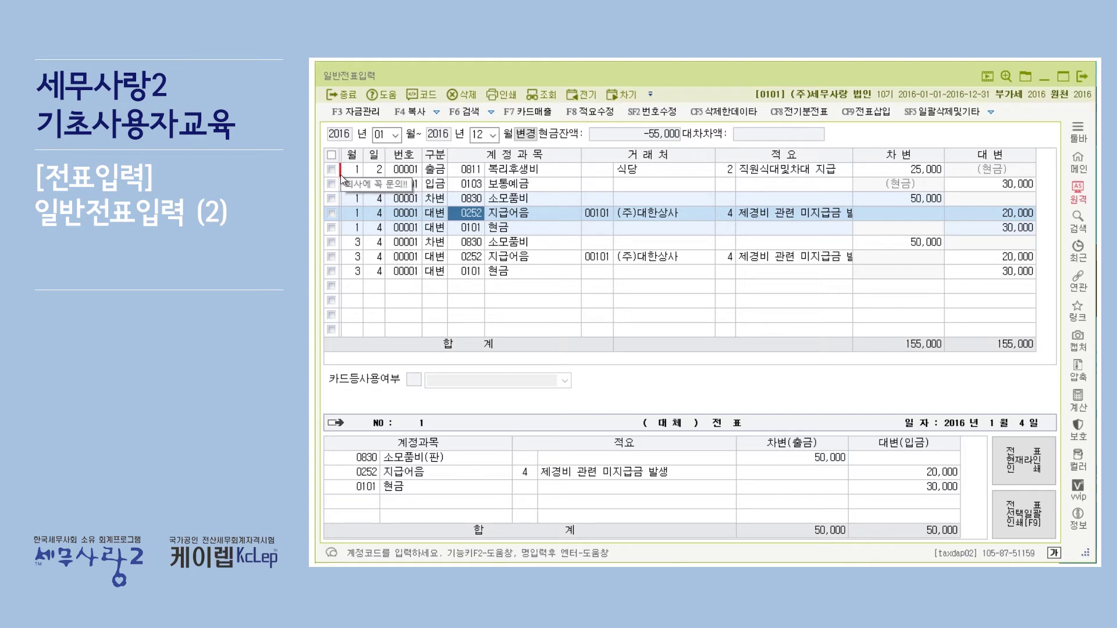
{"action": "left_click", "coordinate": [730, 168]}
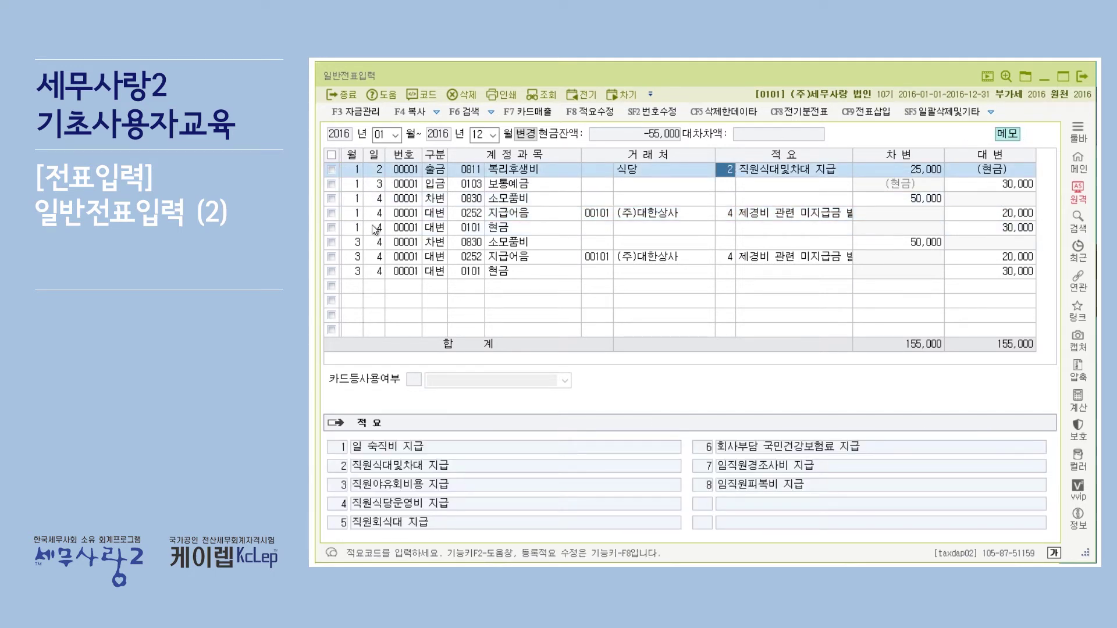
{"action": "left_click", "coordinate": [374, 197]}
{"action": "mouse_move", "coordinate": [344, 168]}
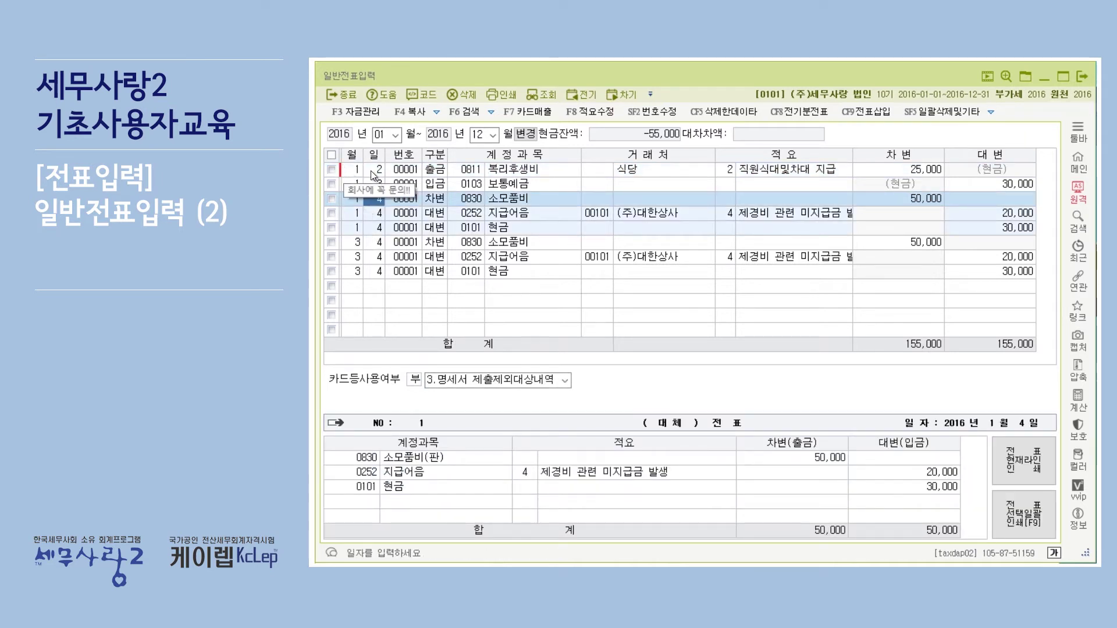
{"action": "left_click", "coordinate": [491, 112]}
{"action": "left_click", "coordinate": [497, 159]}
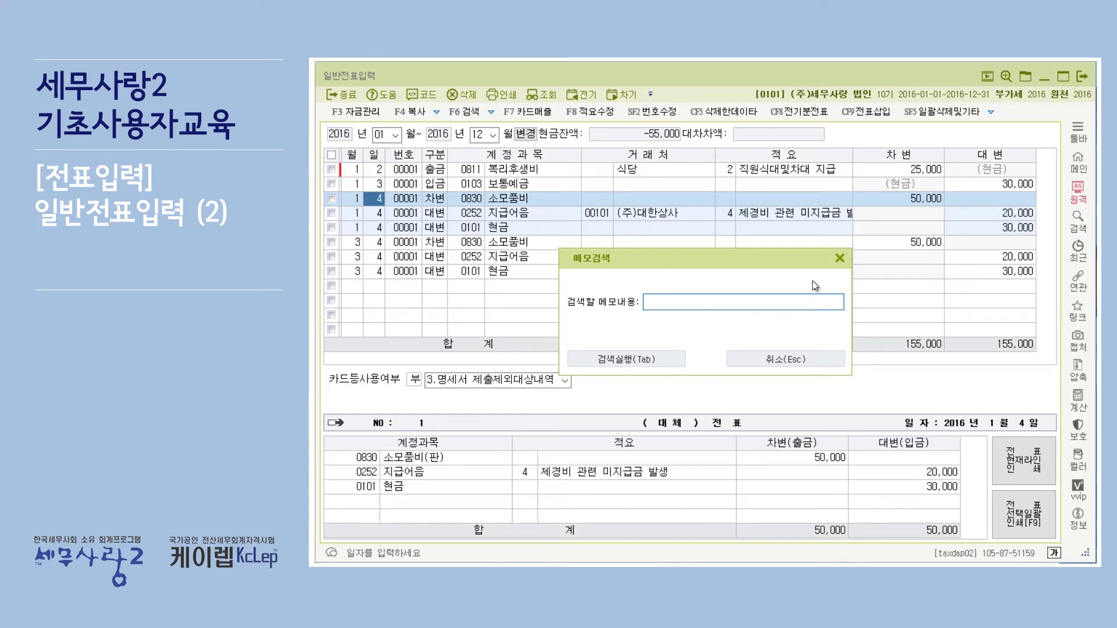
{"action": "type", "text": "뮈"}
{"action": "key", "text": "BackSpace"}
{"action": "left_click", "coordinate": [838, 258]}
Step: Search the voucher memos for 회사, select the matching line, and return to the full voucher list
{"action": "left_click", "coordinate": [329, 170]}
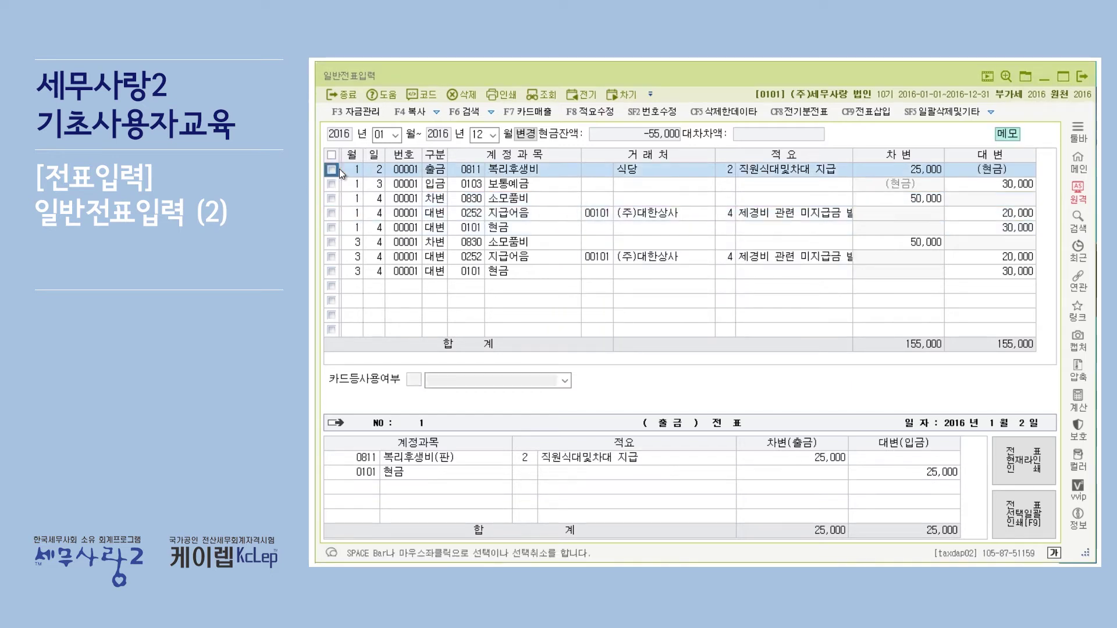
{"action": "left_click", "coordinate": [491, 112]}
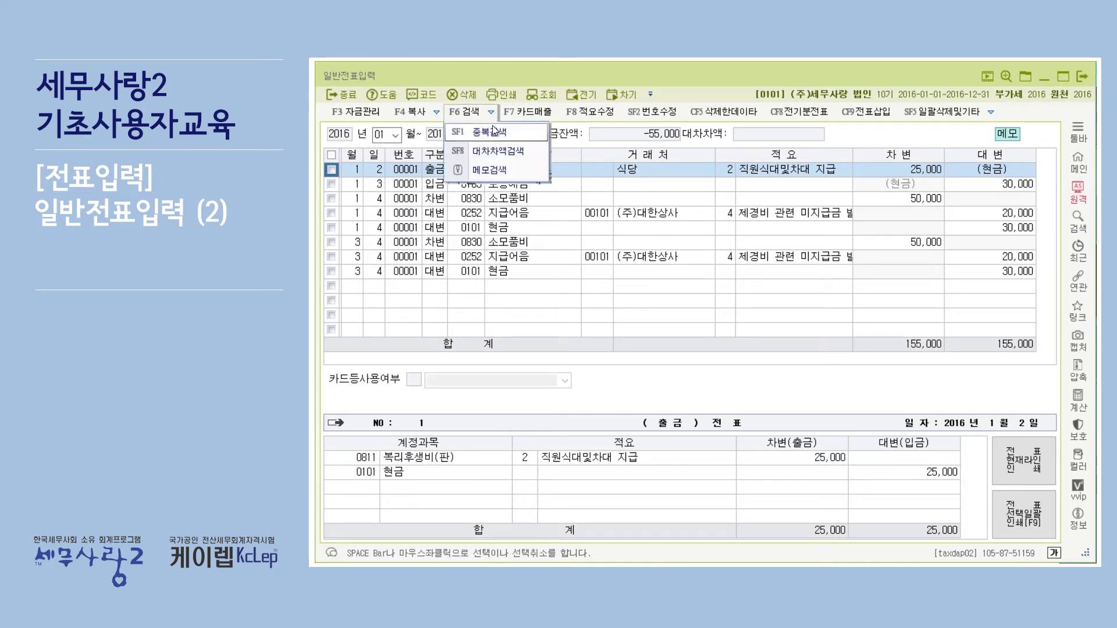
{"action": "left_click", "coordinate": [490, 168]}
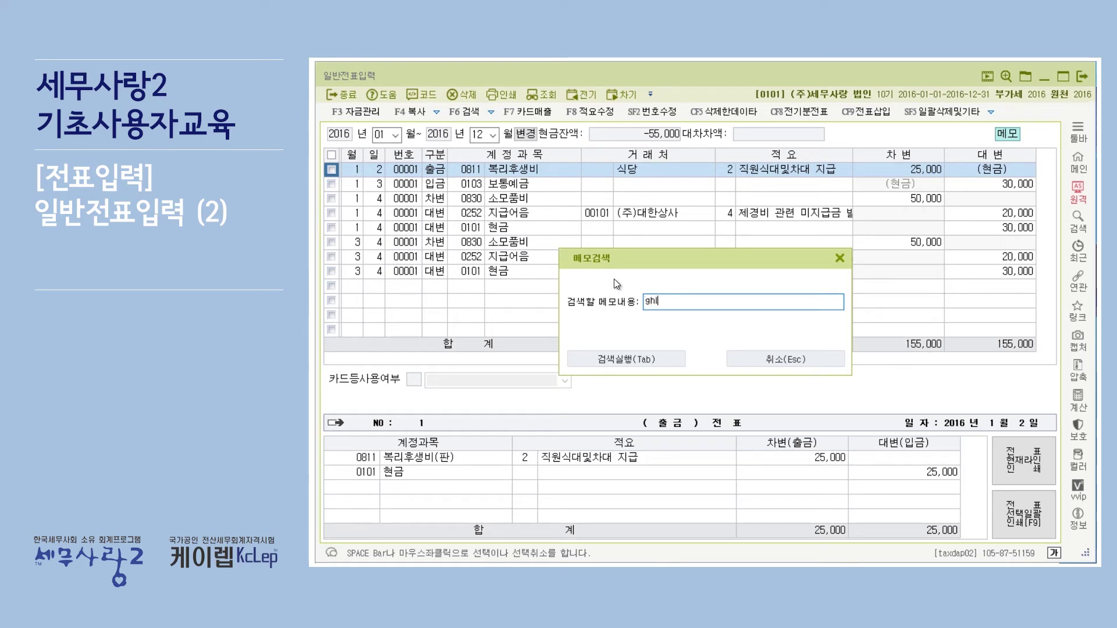
{"action": "type", "text": "회사"}
{"action": "left_click", "coordinate": [615, 359]}
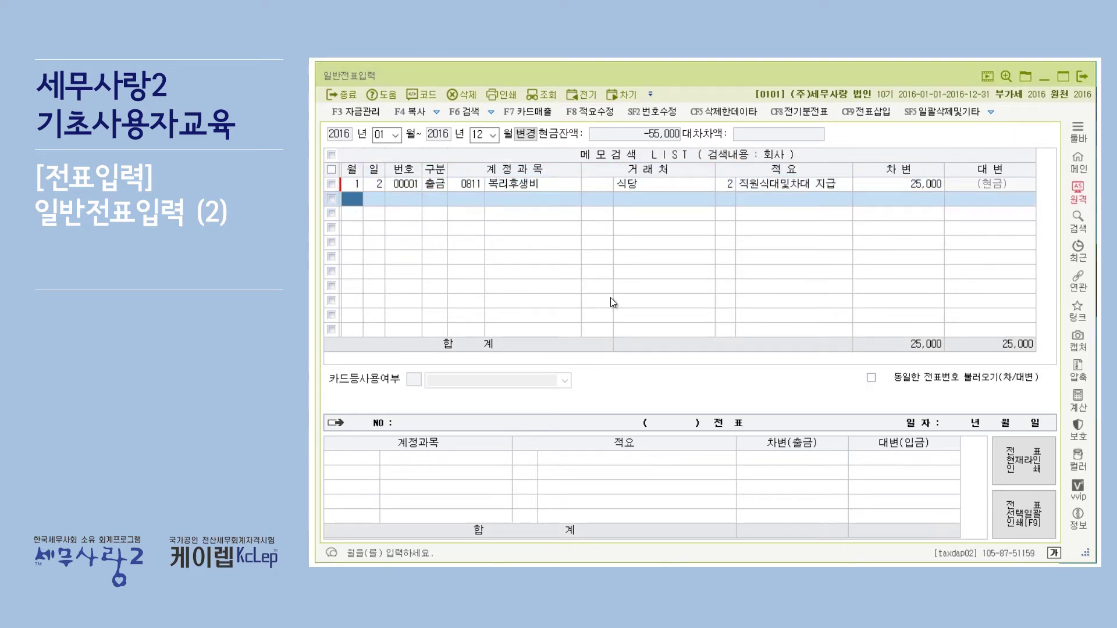
{"action": "left_click", "coordinate": [563, 187]}
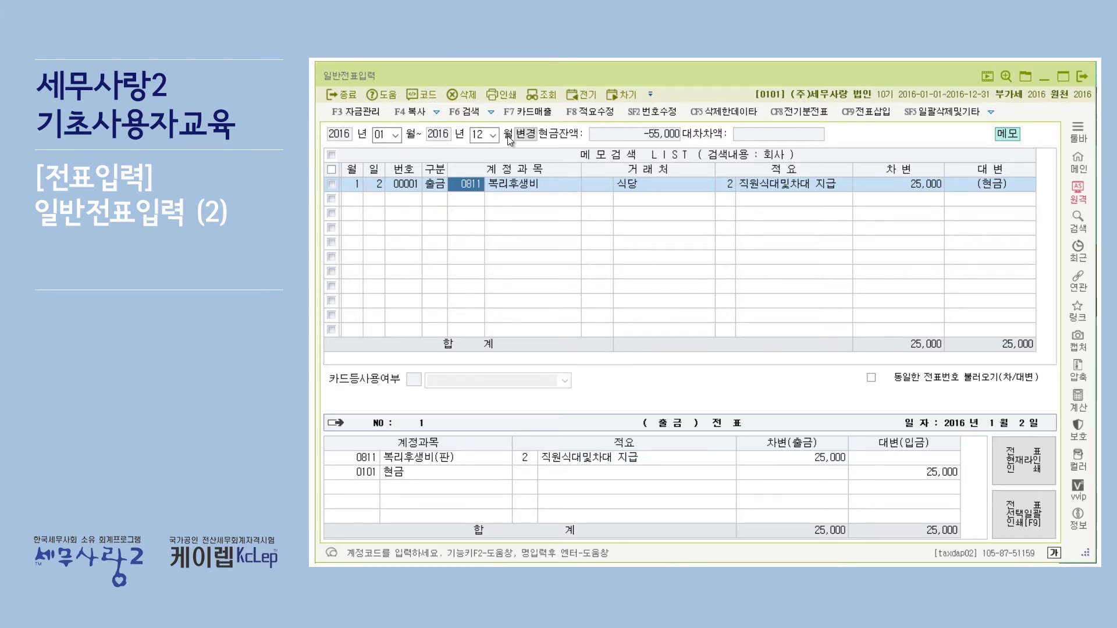
{"action": "left_click", "coordinate": [492, 113]}
{"action": "key", "text": "Escape"}
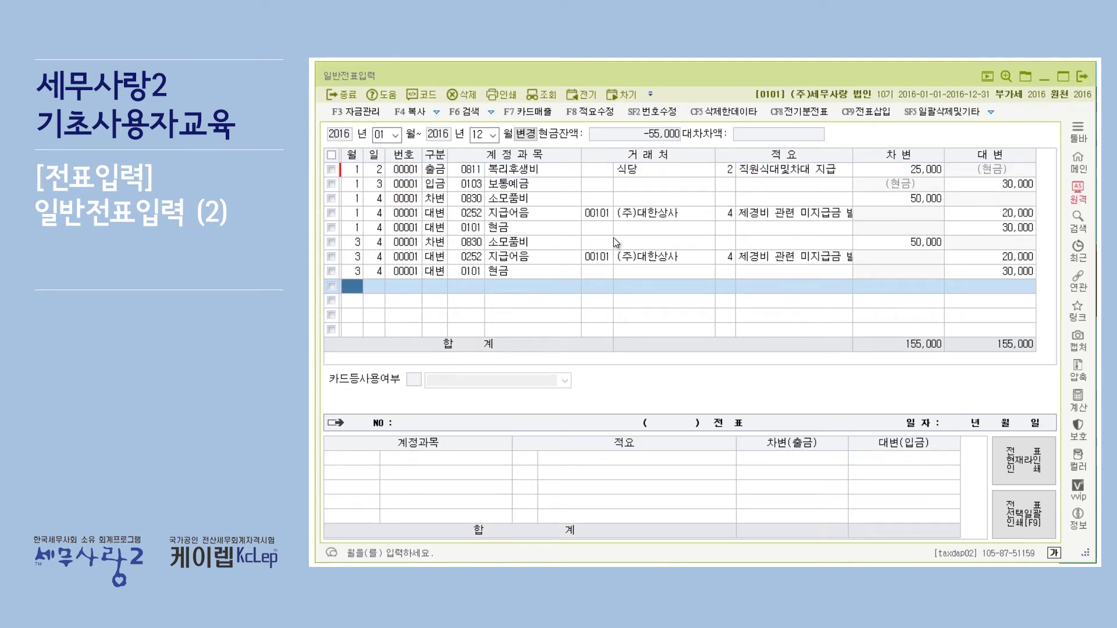
Step: Examine the summaries of several voucher lines and view the 수정적요등록 list for the January 3 보통예금 line
{"action": "left_click", "coordinate": [539, 115]}
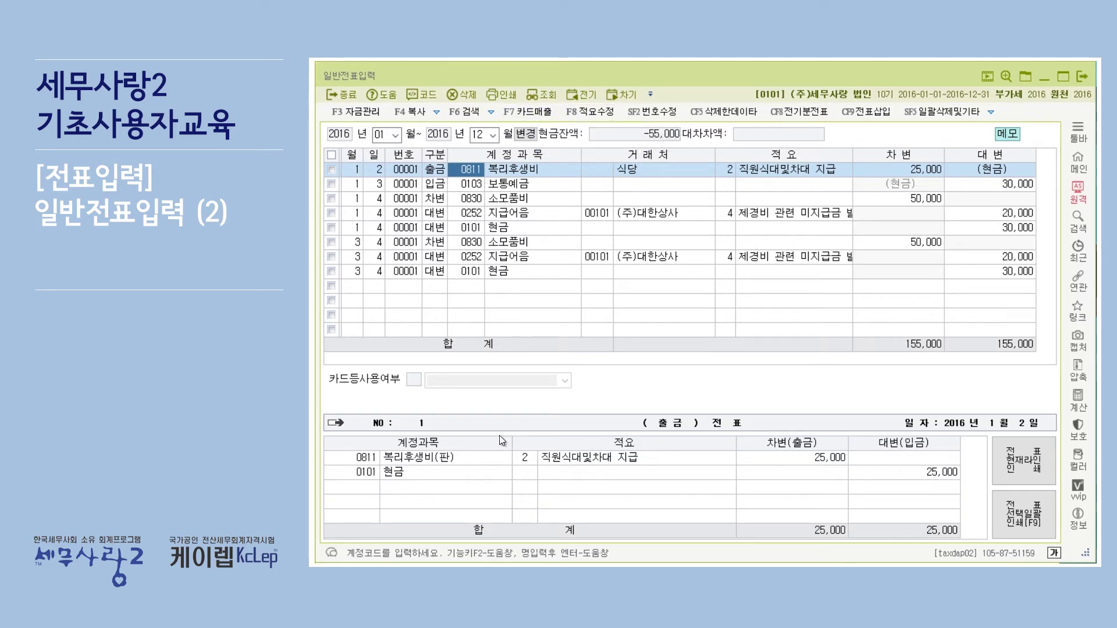
{"action": "key", "text": "Down"}
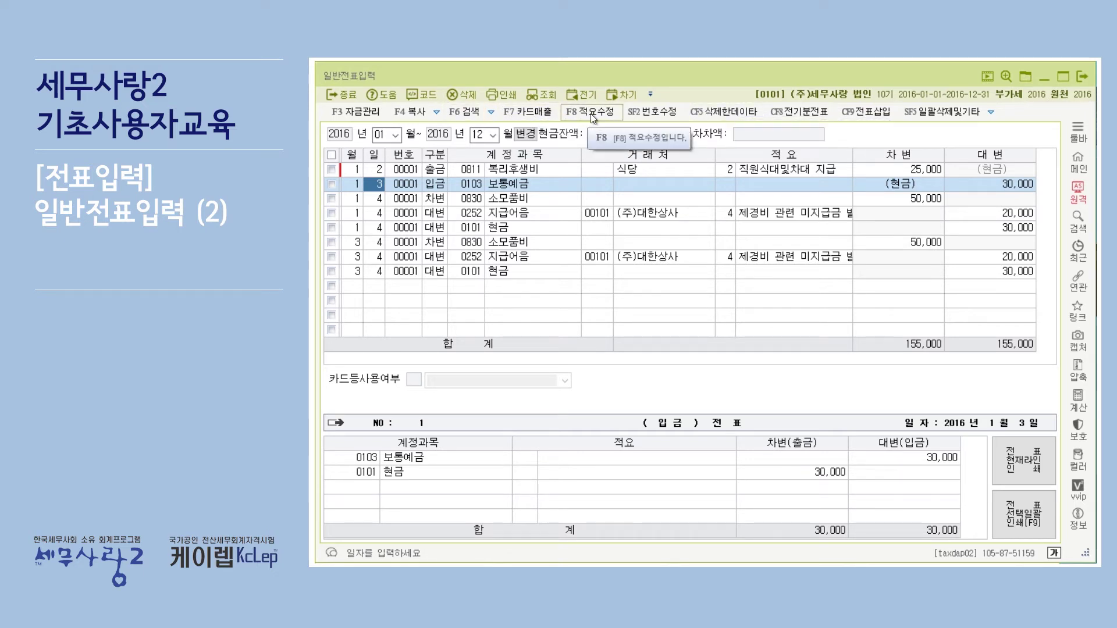
{"action": "left_click", "coordinate": [811, 261]}
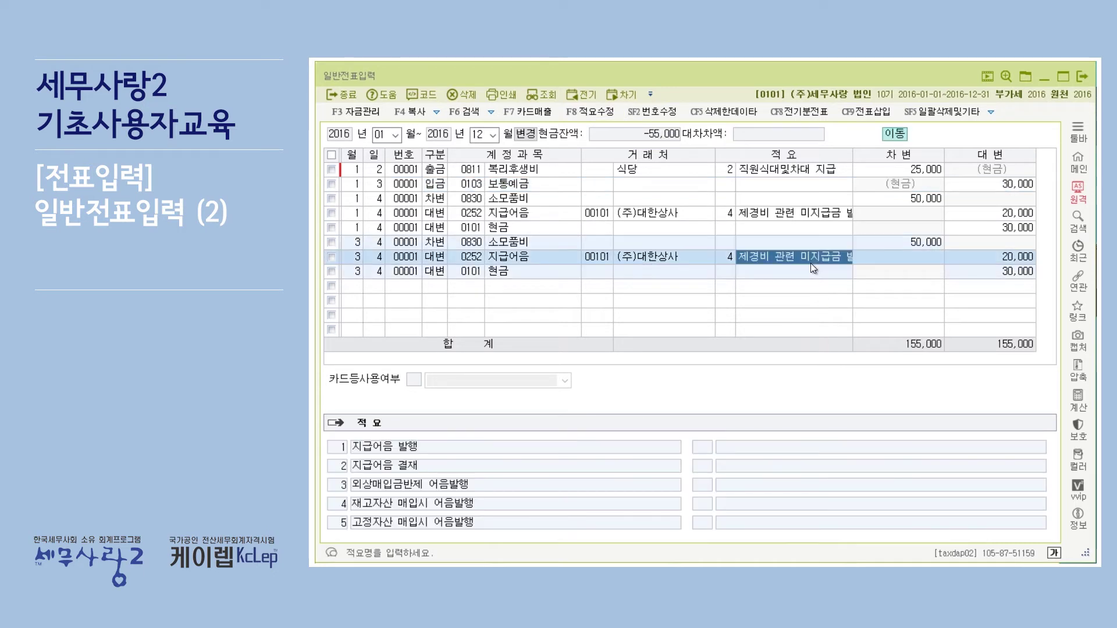
{"action": "left_click", "coordinate": [786, 170]}
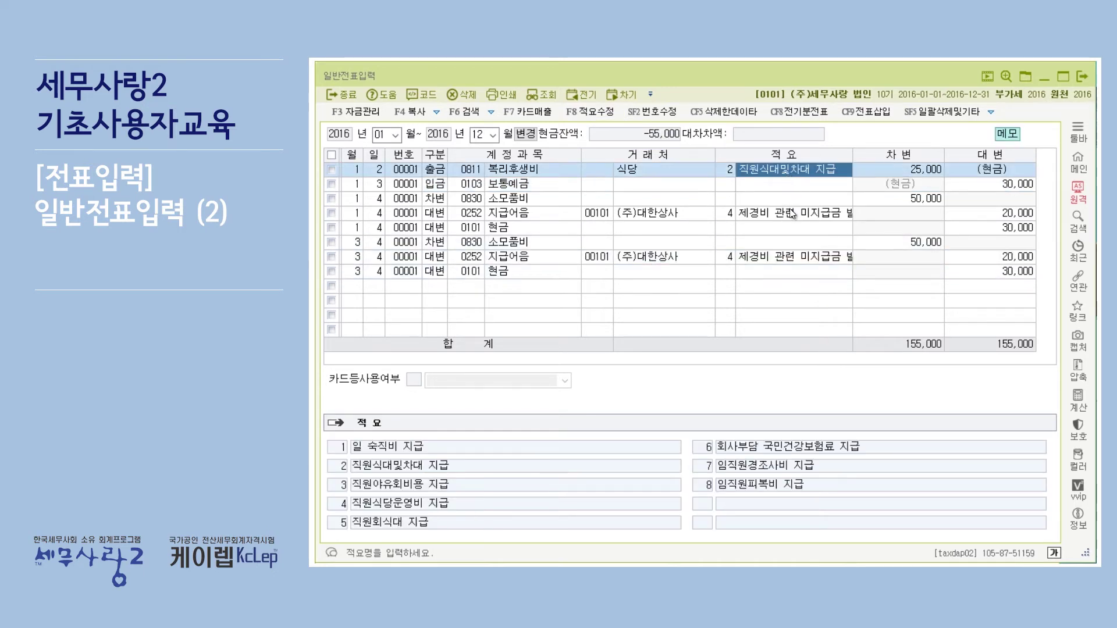
{"action": "left_click", "coordinate": [796, 216]}
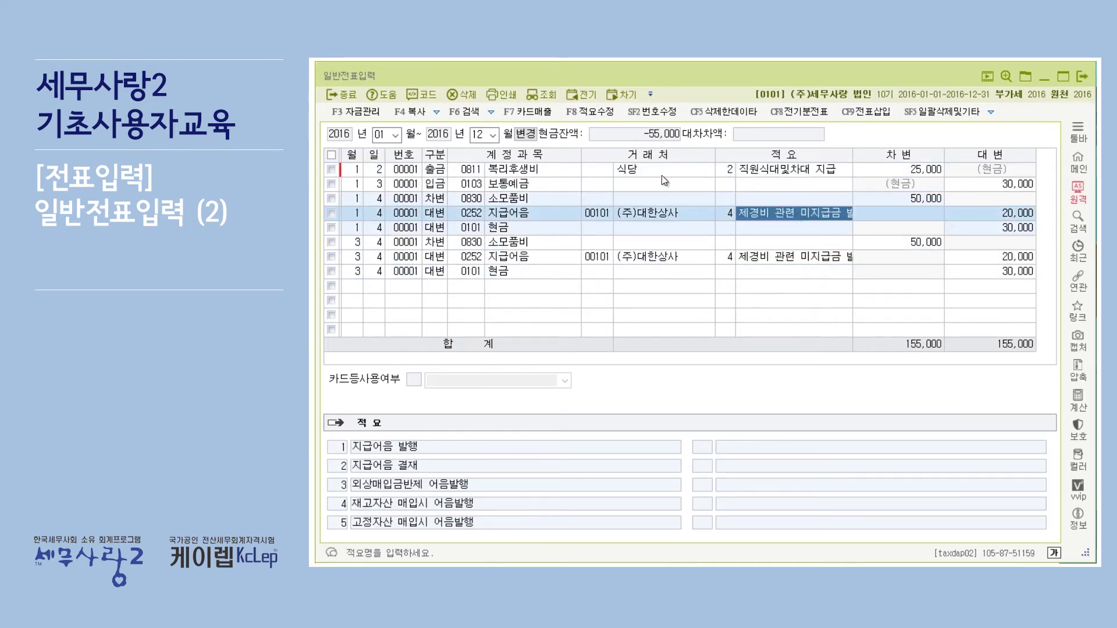
{"action": "left_click", "coordinate": [732, 227]}
{"action": "left_click", "coordinate": [742, 185]}
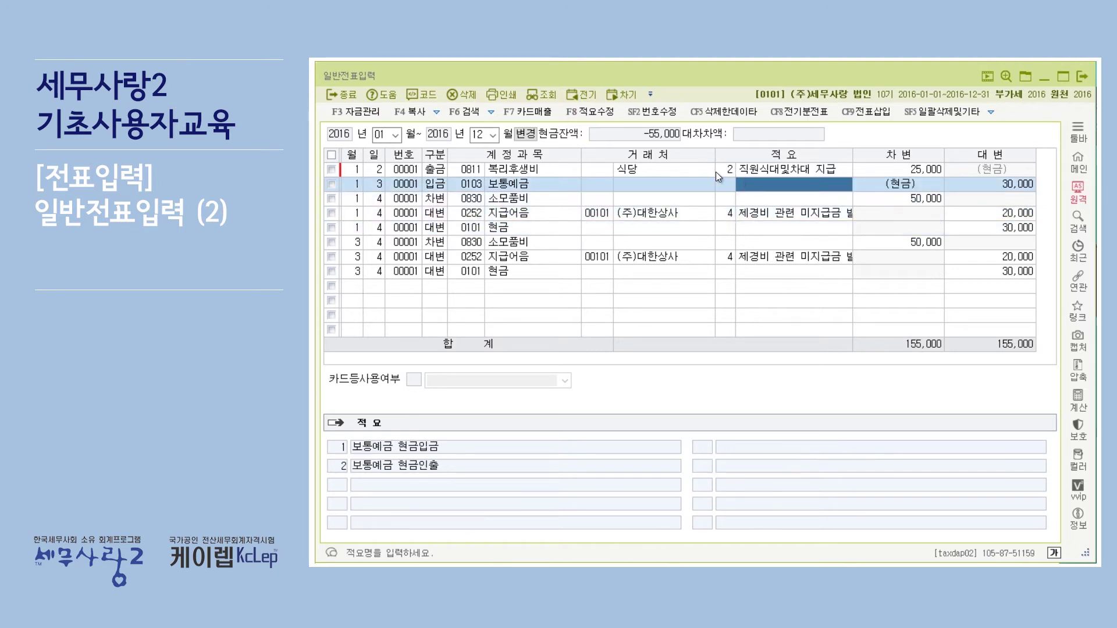
{"action": "left_click", "coordinate": [605, 111]}
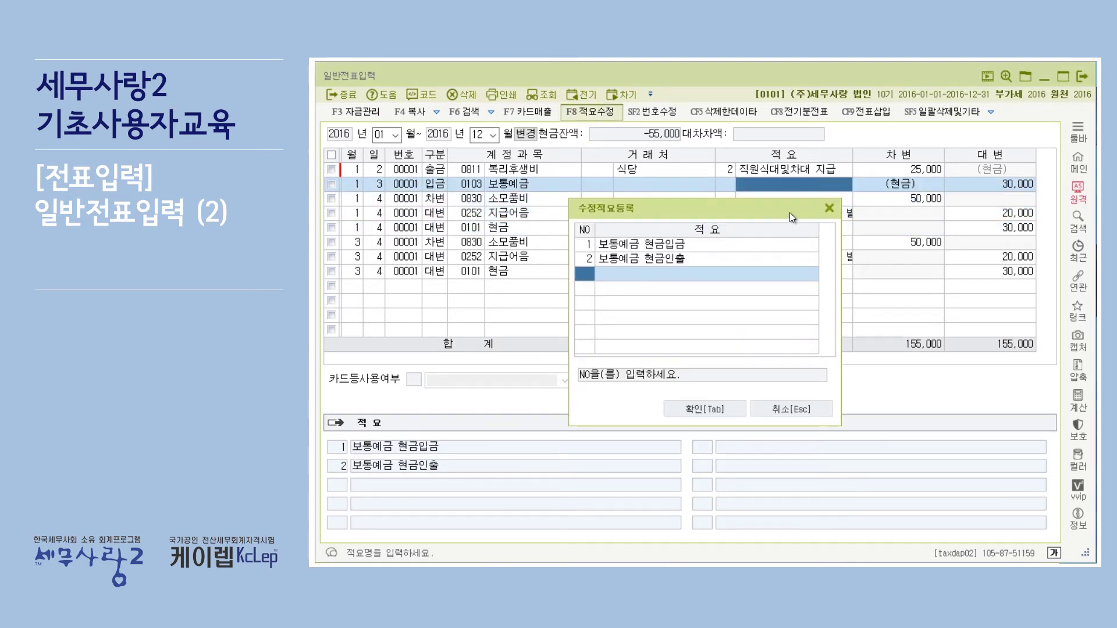
{"action": "left_click", "coordinate": [828, 208]}
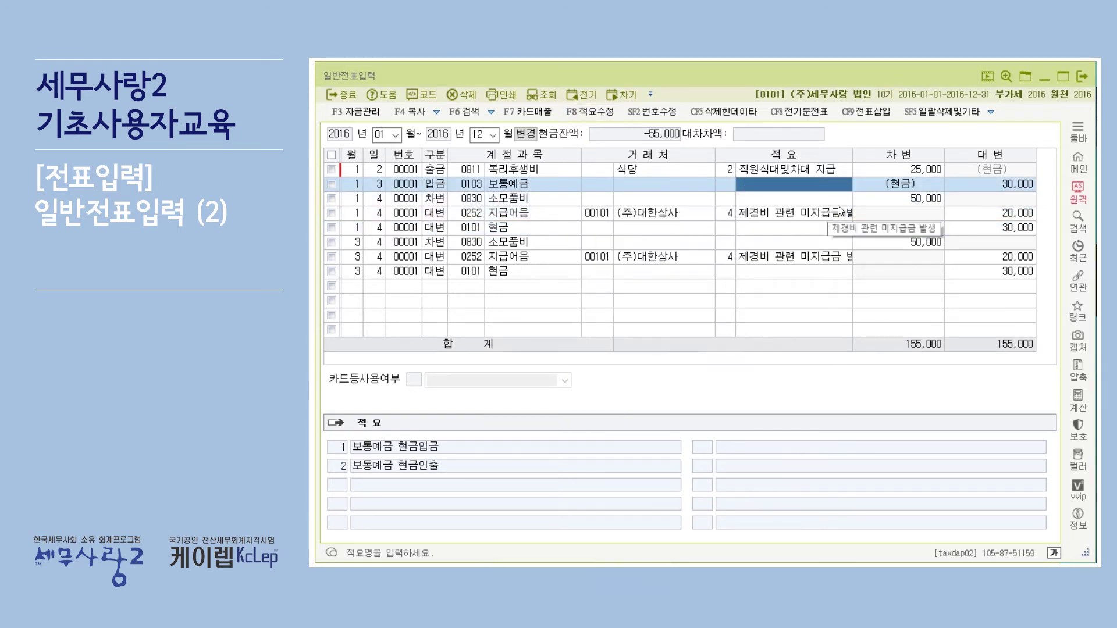
Step: Turn on 번호수정 mode, select number fields of the January 4 voucher, and turn the mode off without renumbering
{"action": "left_click", "coordinate": [411, 210]}
{"action": "left_click", "coordinate": [655, 110]}
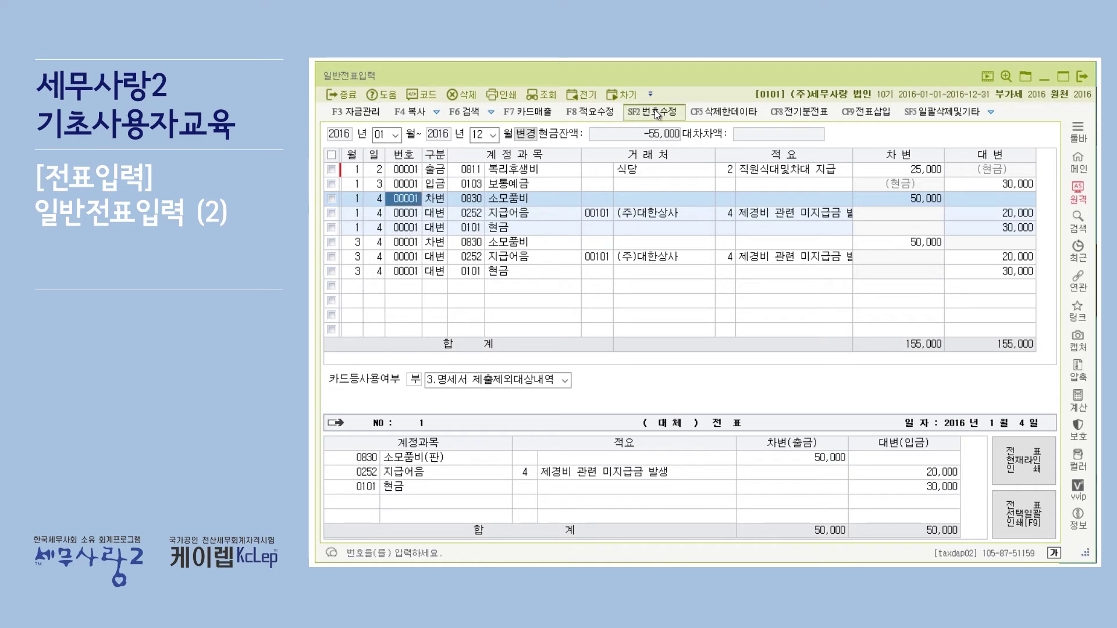
{"action": "left_click", "coordinate": [413, 214]}
{"action": "left_click", "coordinate": [413, 201]}
{"action": "left_click", "coordinate": [415, 213]}
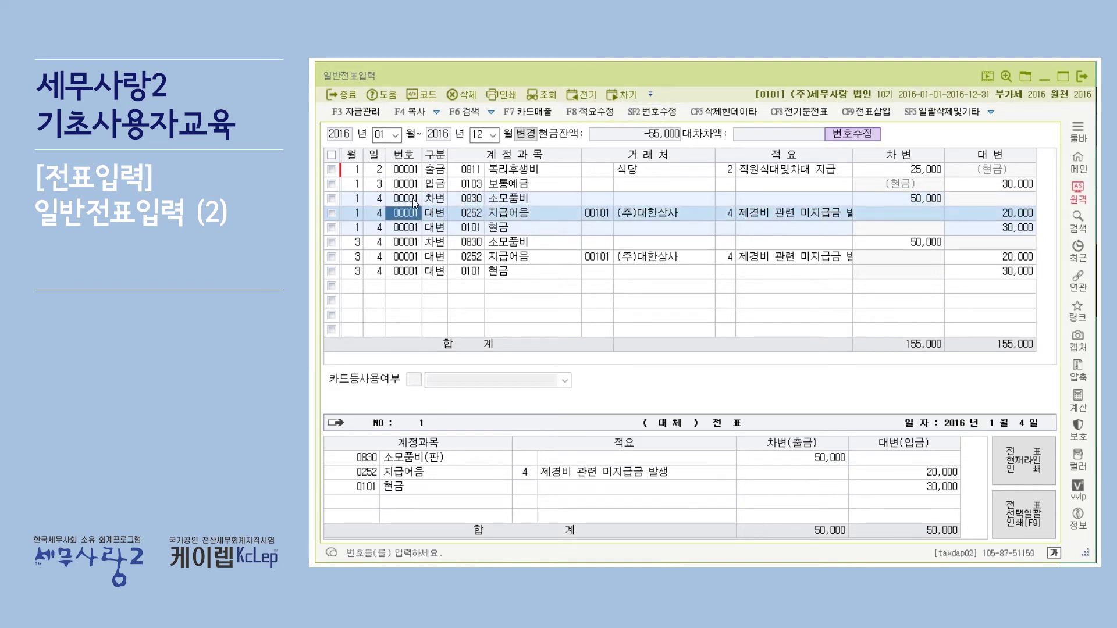
{"action": "left_click", "coordinate": [654, 111]}
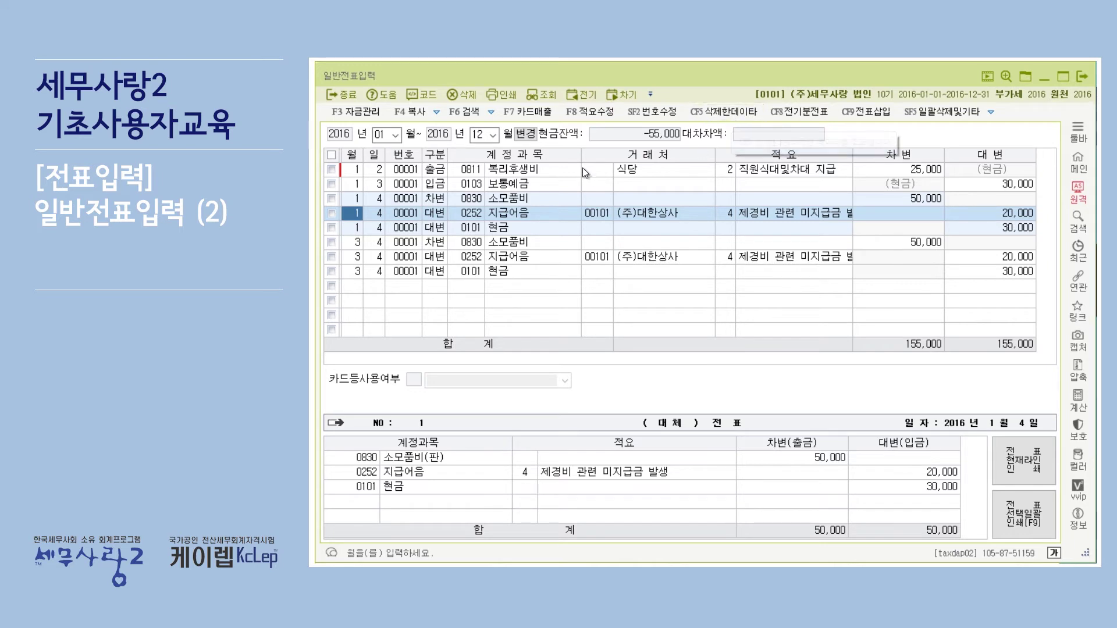
Step: Delete all lines of the March 4 voucher
{"action": "left_click", "coordinate": [332, 242]}
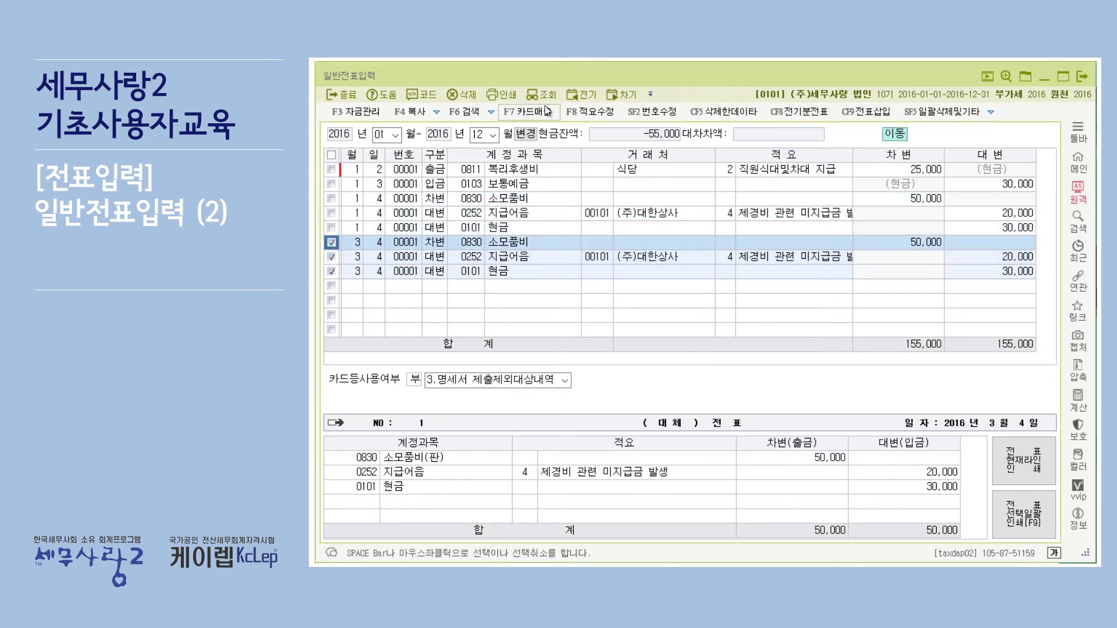
{"action": "left_click", "coordinate": [474, 94]}
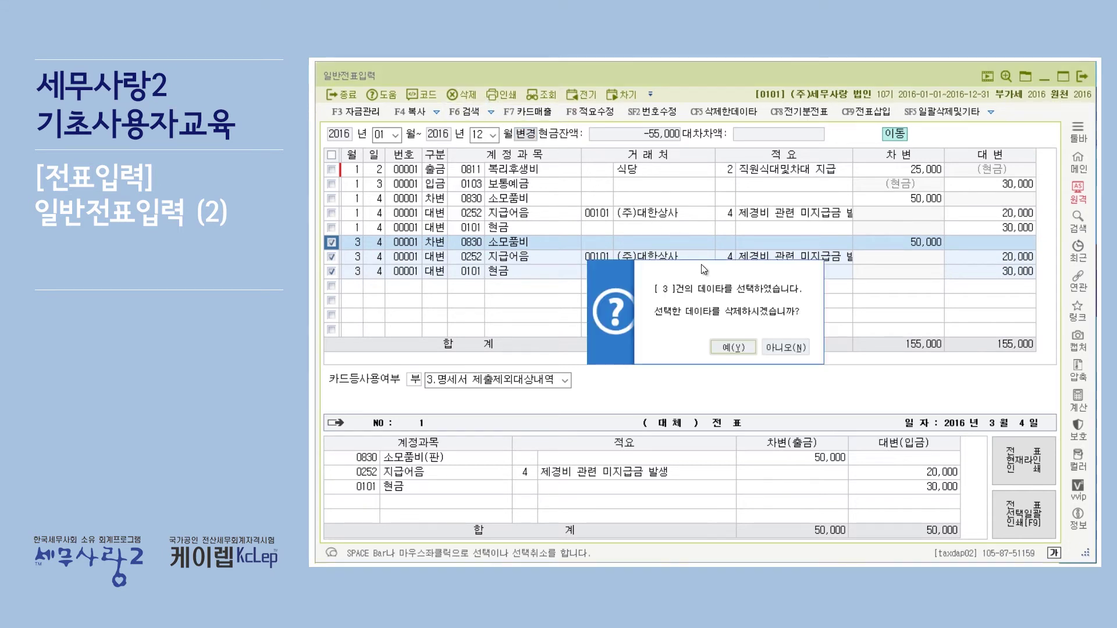
{"action": "left_click", "coordinate": [745, 345]}
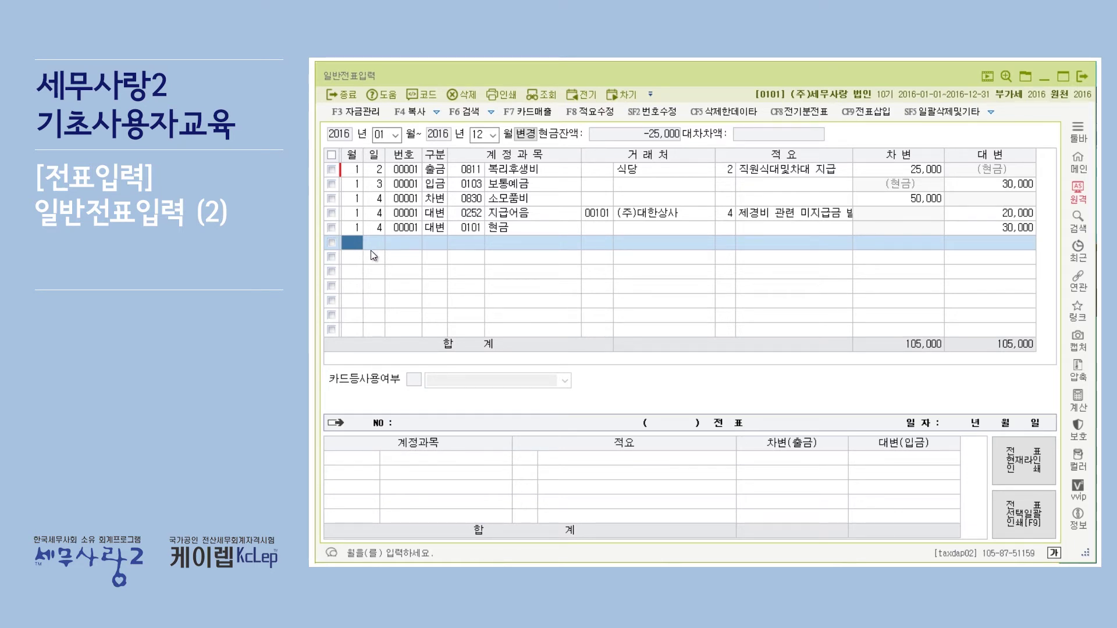
Step: Display the deleted voucher data for January to December 2016 and look over its lines
{"action": "left_click", "coordinate": [731, 110]}
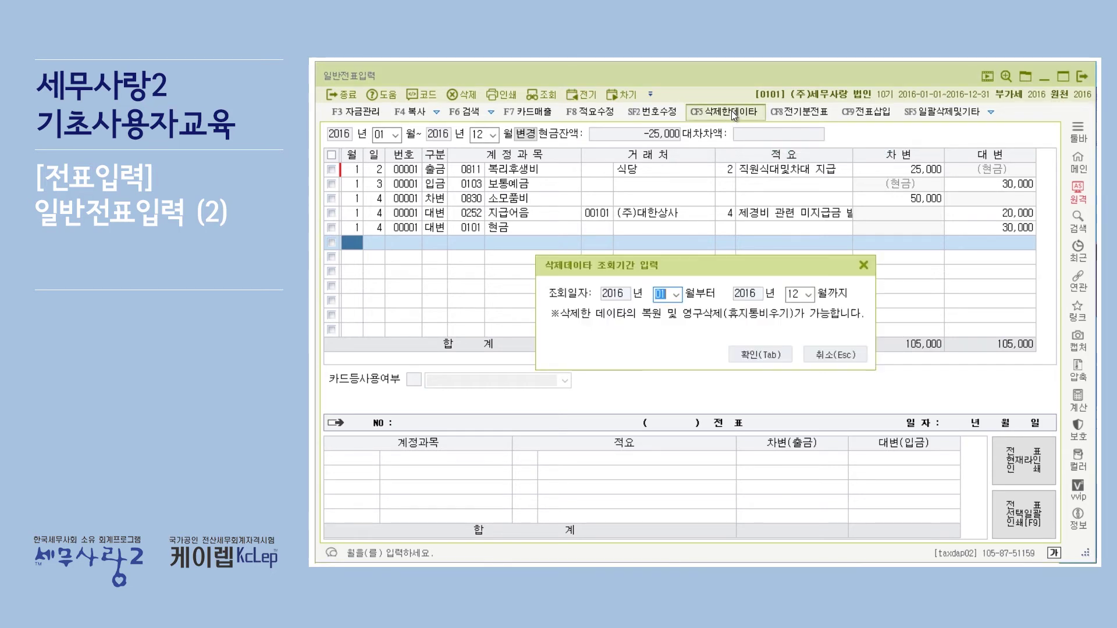
{"action": "left_click", "coordinate": [758, 353]}
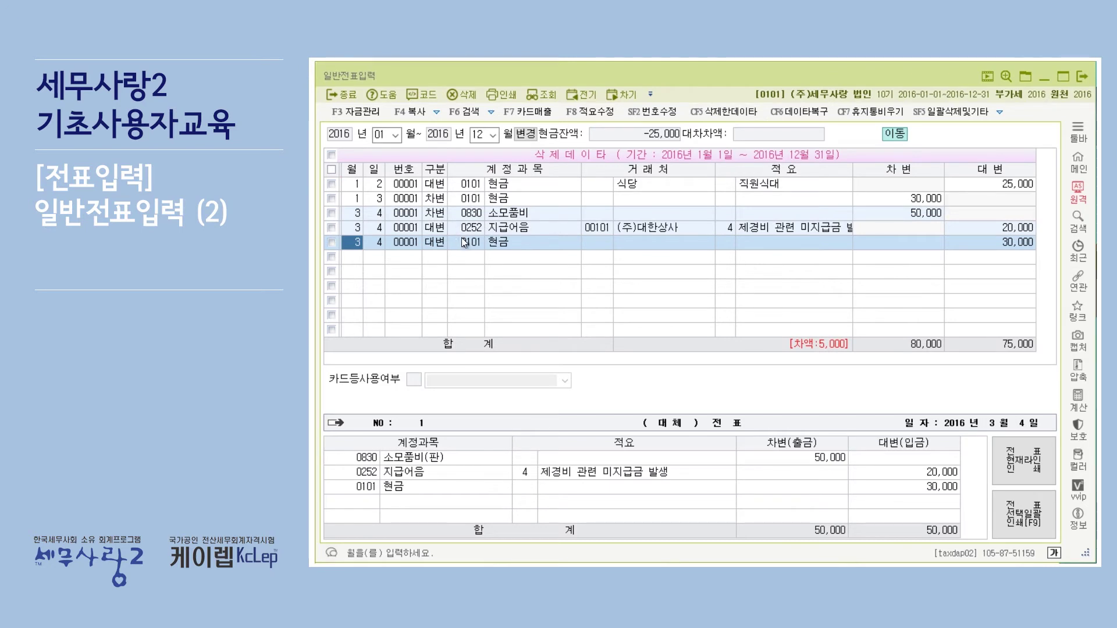
{"action": "left_click", "coordinate": [540, 184]}
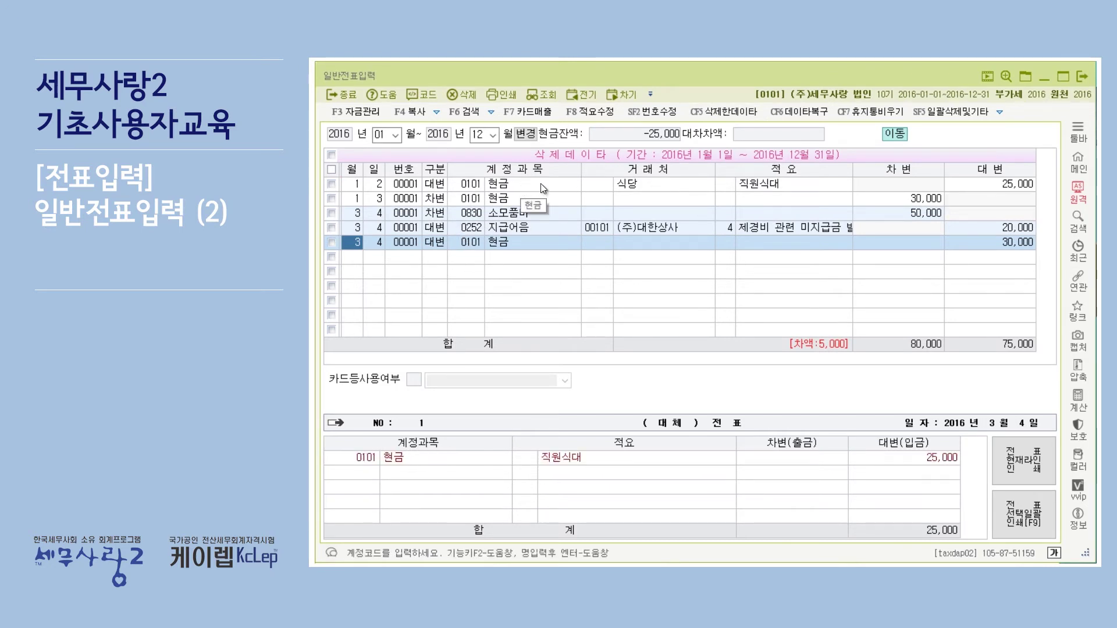
{"action": "left_click", "coordinate": [546, 193]}
{"action": "left_click", "coordinate": [551, 214]}
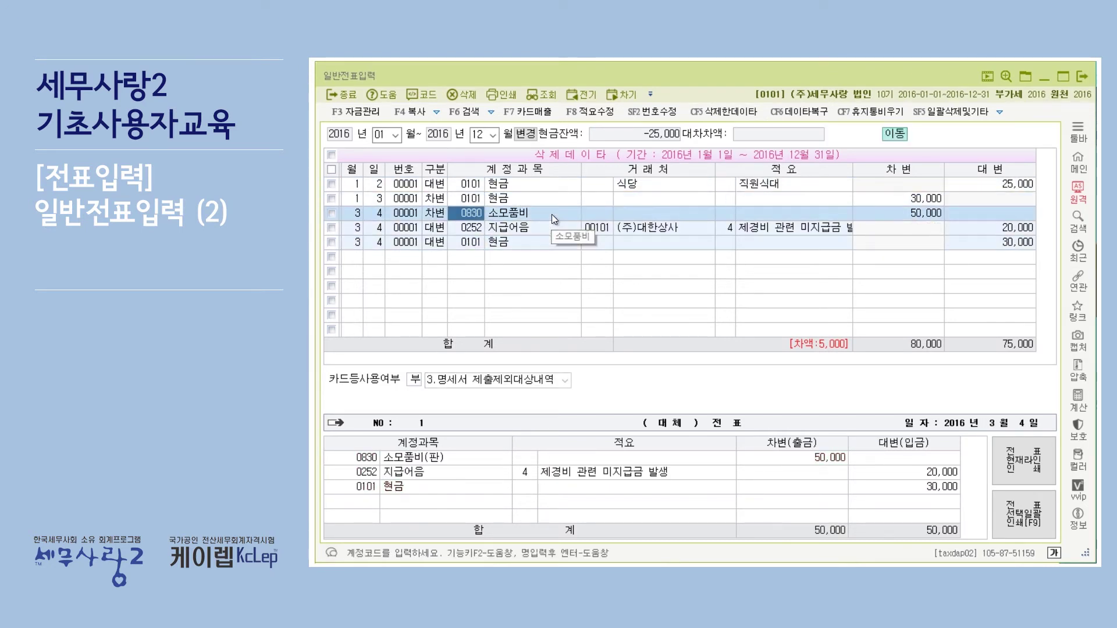
Step: Restore the deleted March 4 voucher with 데이타복구
{"action": "left_click", "coordinate": [331, 213]}
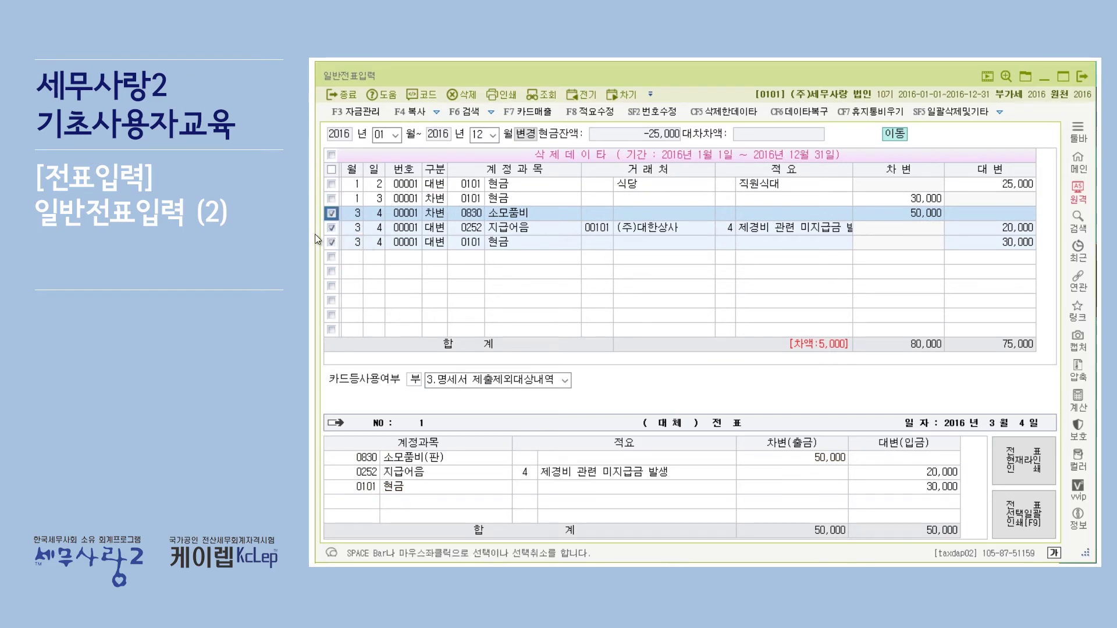
{"action": "left_click", "coordinate": [784, 112]}
{"action": "left_click", "coordinate": [743, 346]}
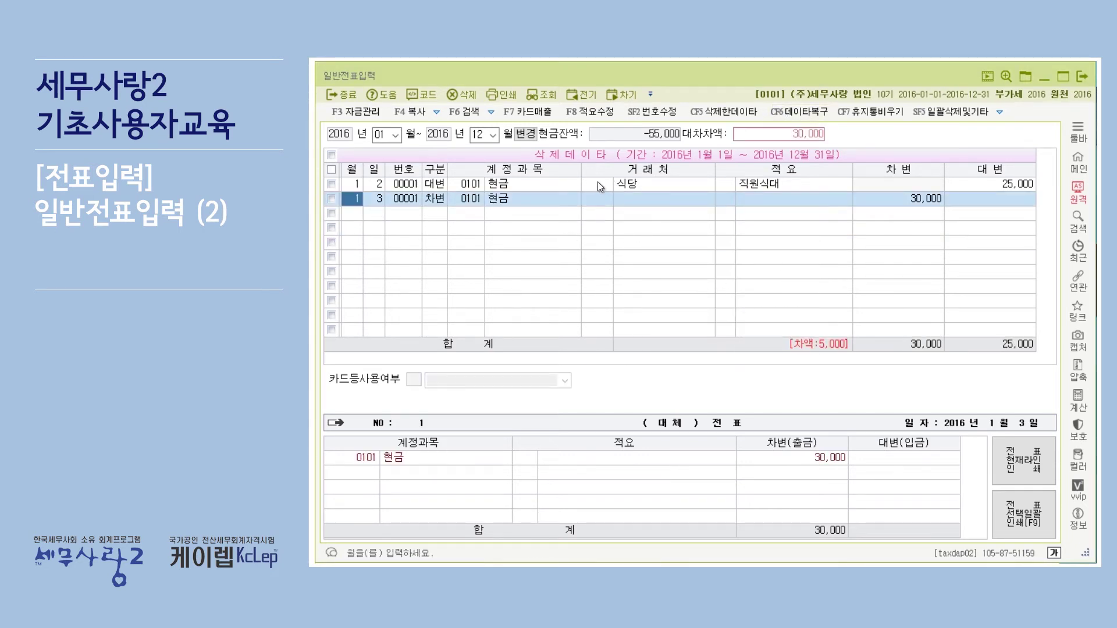
Step: Permanently delete the January 2 and January 3 현금 lines from the deleted data with 휴지통비우기
{"action": "left_click", "coordinate": [331, 184]}
{"action": "left_click", "coordinate": [331, 198]}
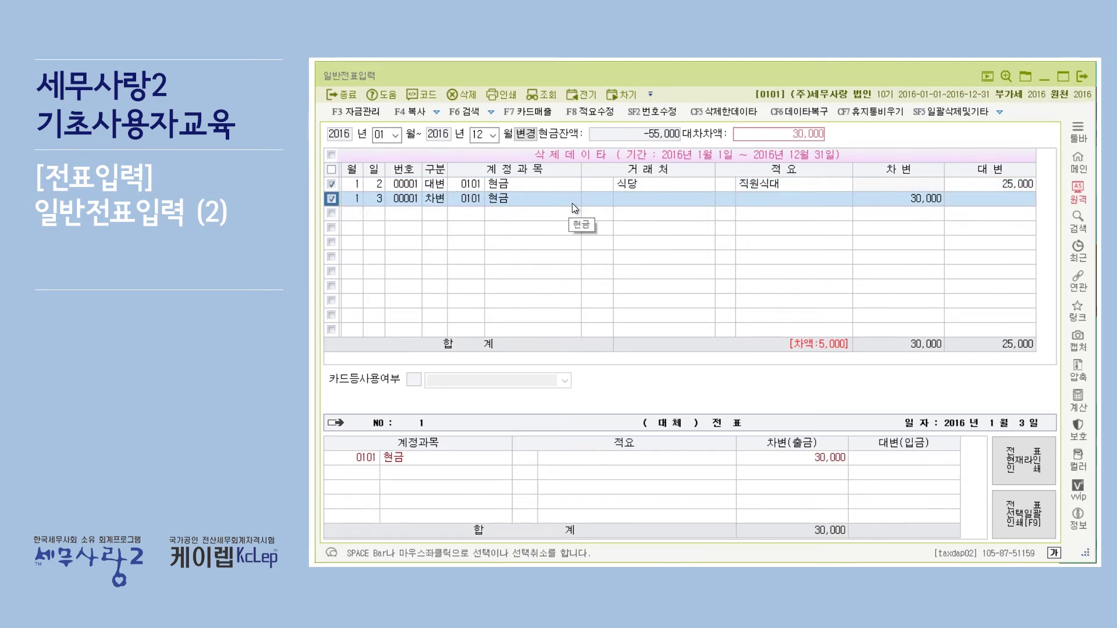
{"action": "left_click", "coordinate": [879, 115]}
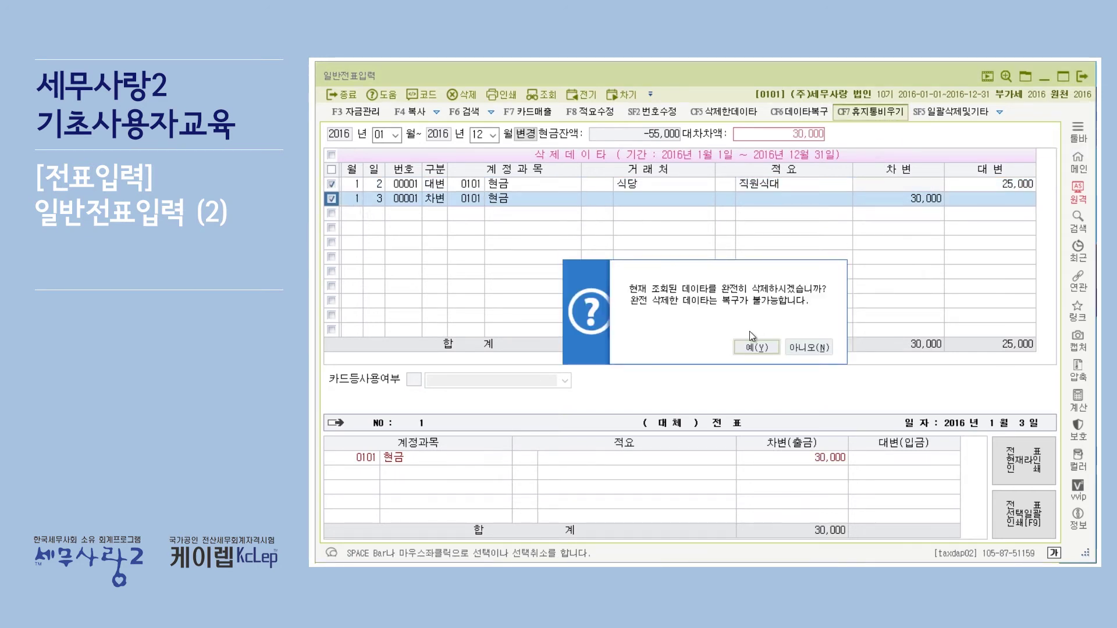
{"action": "left_click", "coordinate": [752, 346]}
{"action": "left_click", "coordinate": [763, 340]}
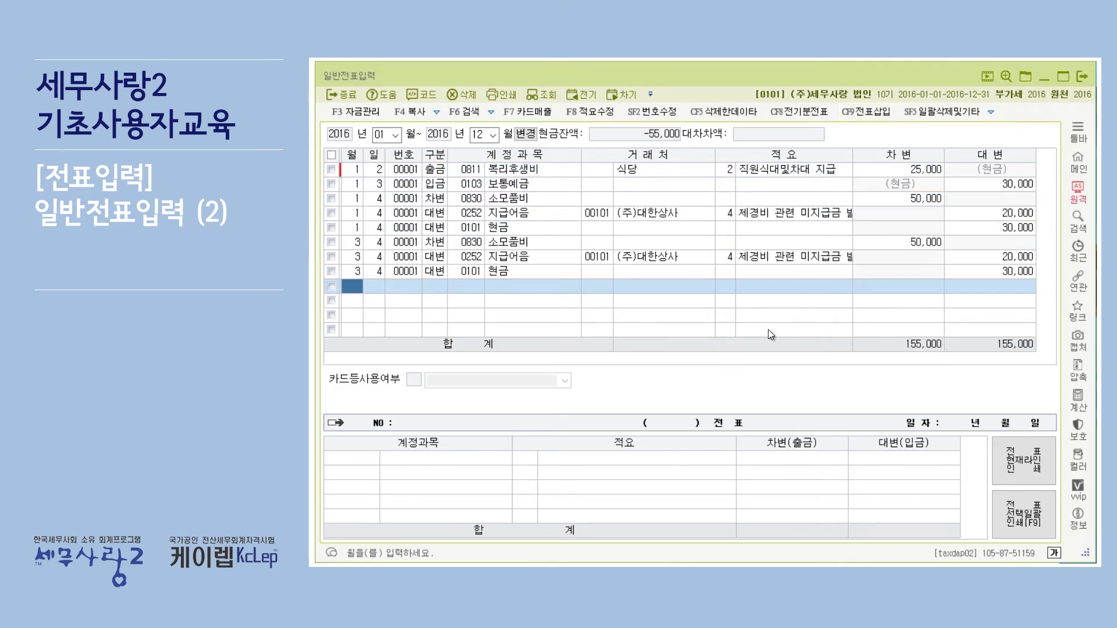
Step: Query the prior-period vouchers (전기분전표) for January 1 to December 31, 2015
{"action": "left_click", "coordinate": [685, 245]}
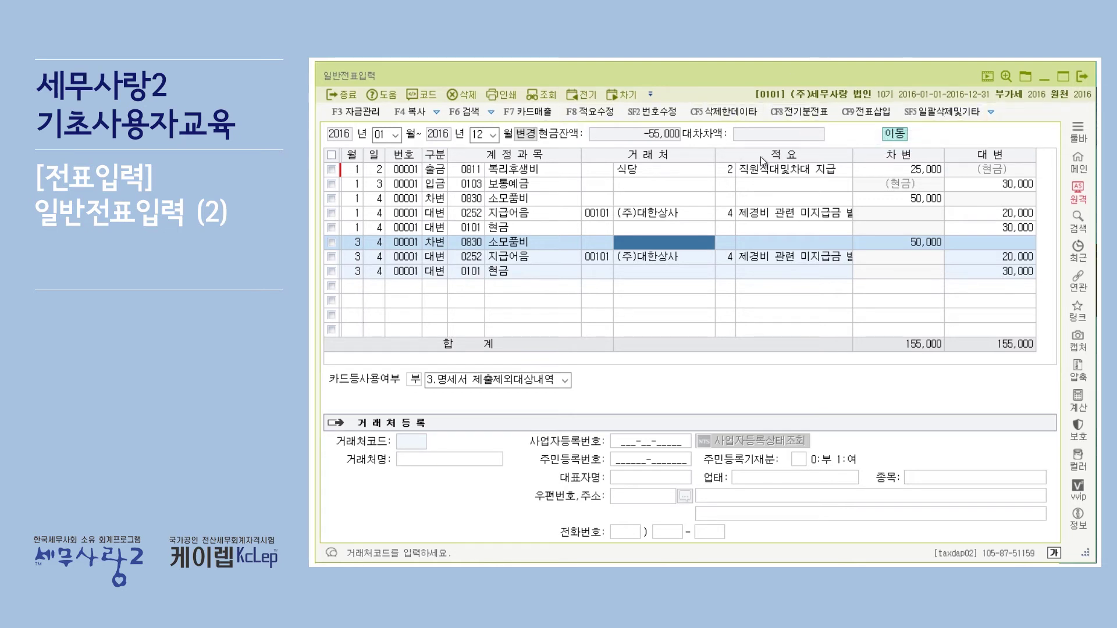
{"action": "left_click", "coordinate": [801, 113]}
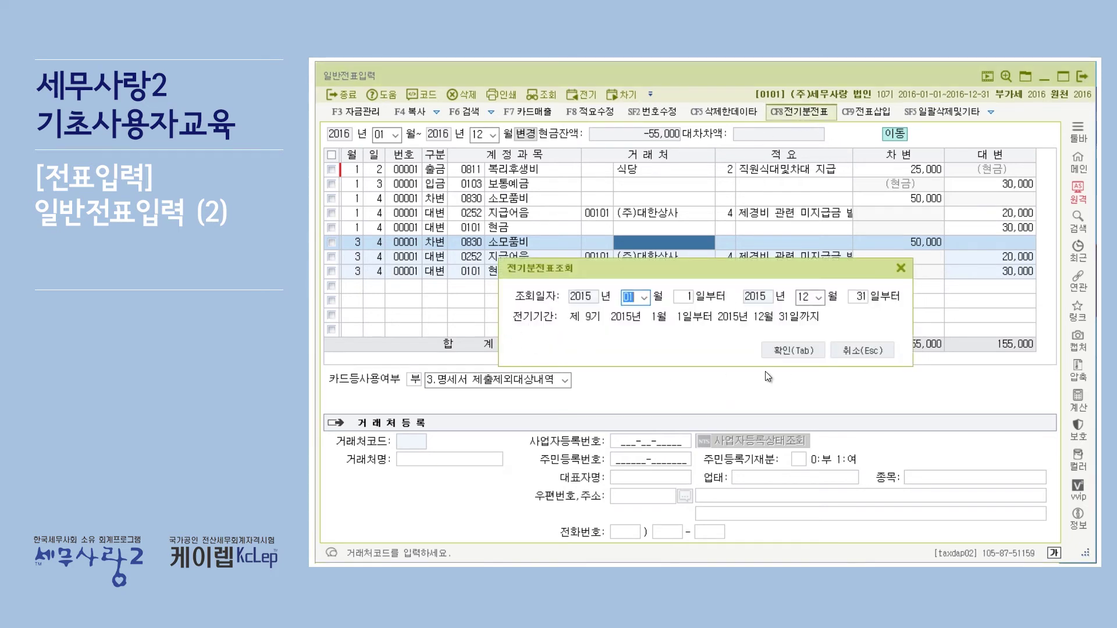
{"action": "left_click", "coordinate": [791, 350]}
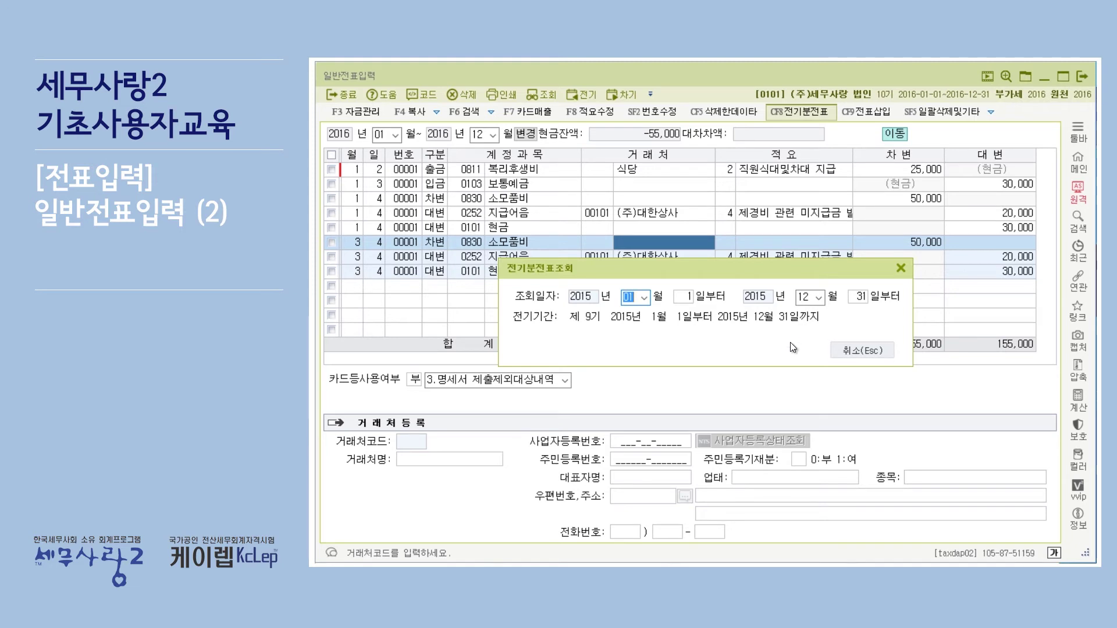
{"action": "left_click", "coordinate": [797, 351]}
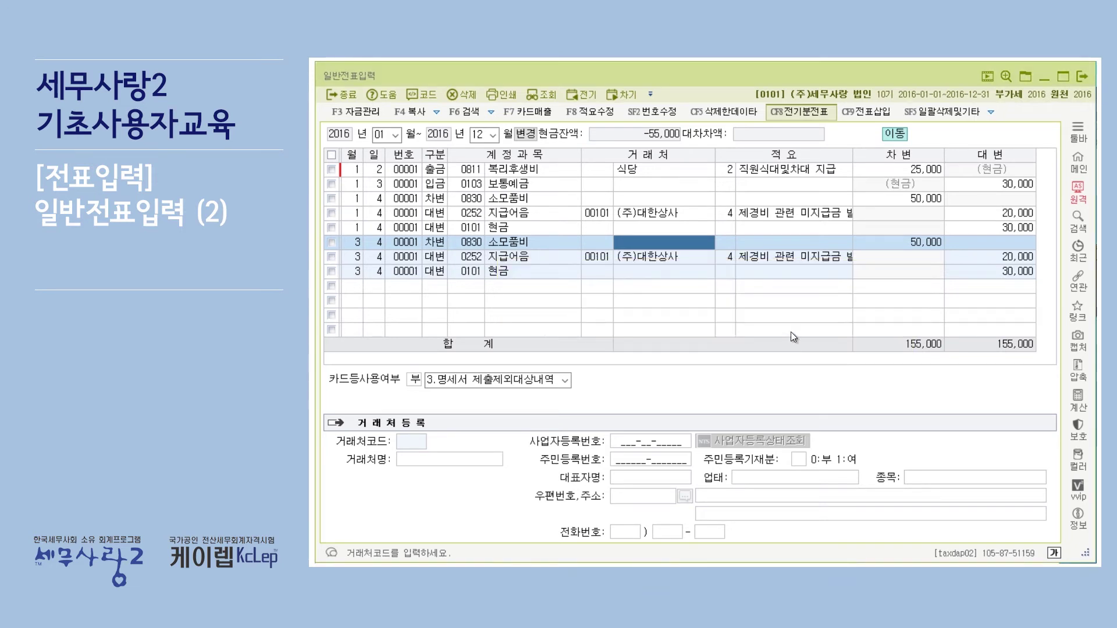
{"action": "left_click", "coordinate": [864, 336]}
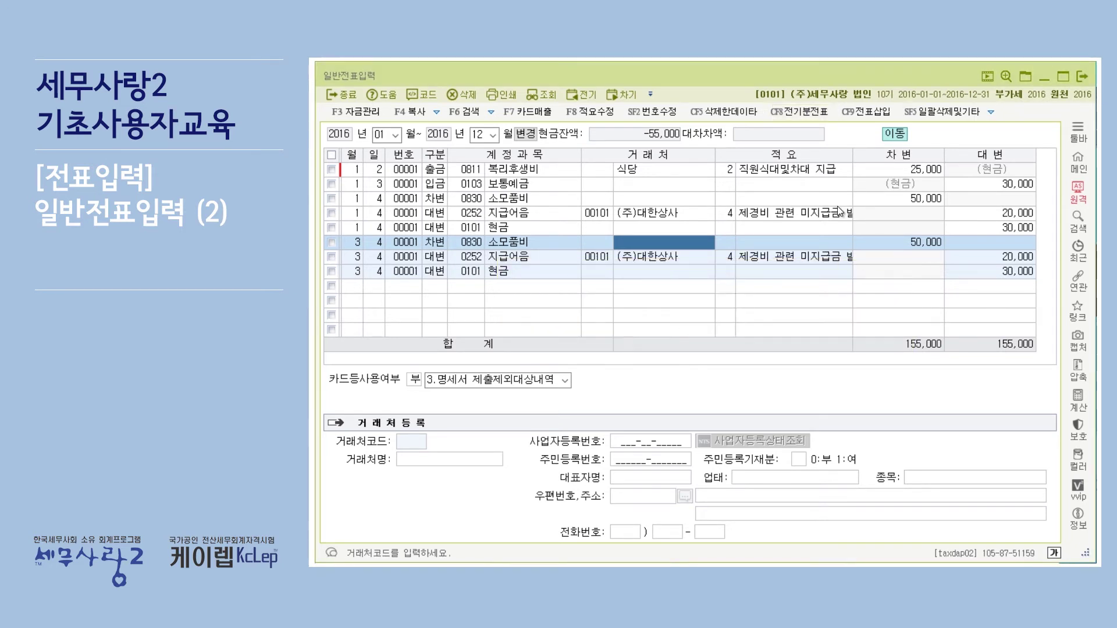
Step: Open the prior-period voucher lookup (전기분전표조회) and cancel it without running a query
{"action": "left_click", "coordinate": [802, 110]}
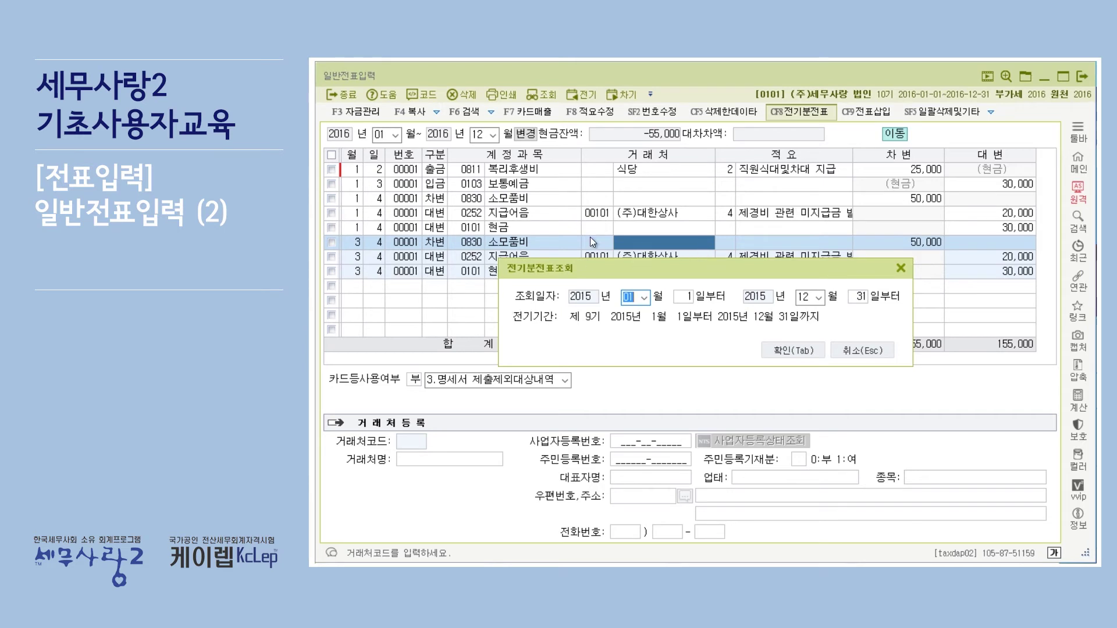
{"action": "left_click", "coordinate": [872, 348]}
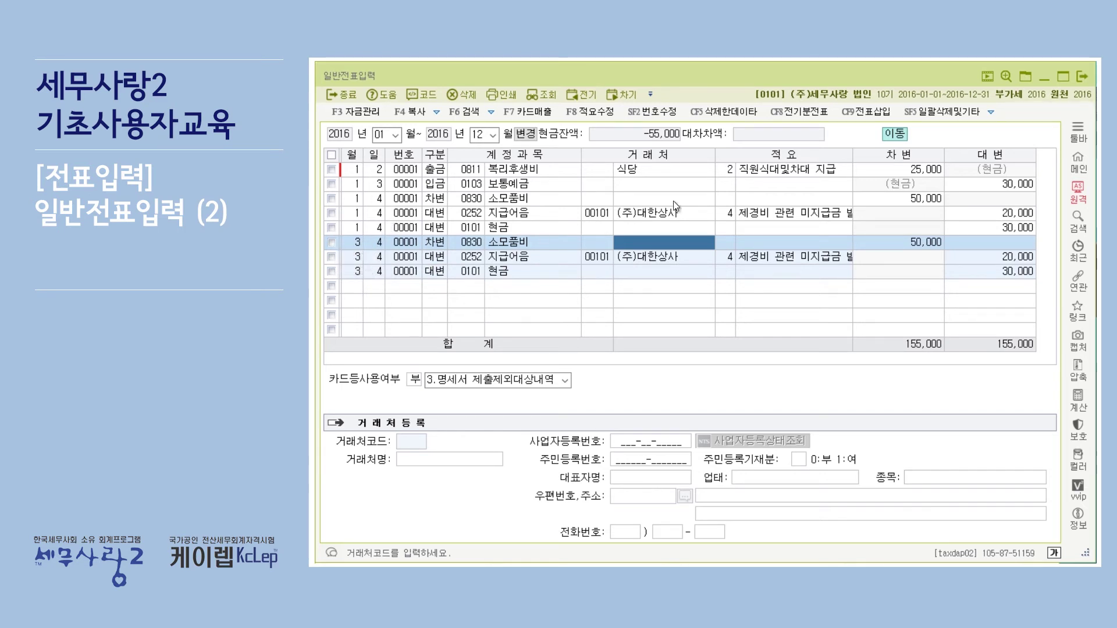
Step: Insert a voucher line (전표삽입) above the March 4 voucher, dated February 8 with type 1, 출금
{"action": "left_click", "coordinate": [871, 110]}
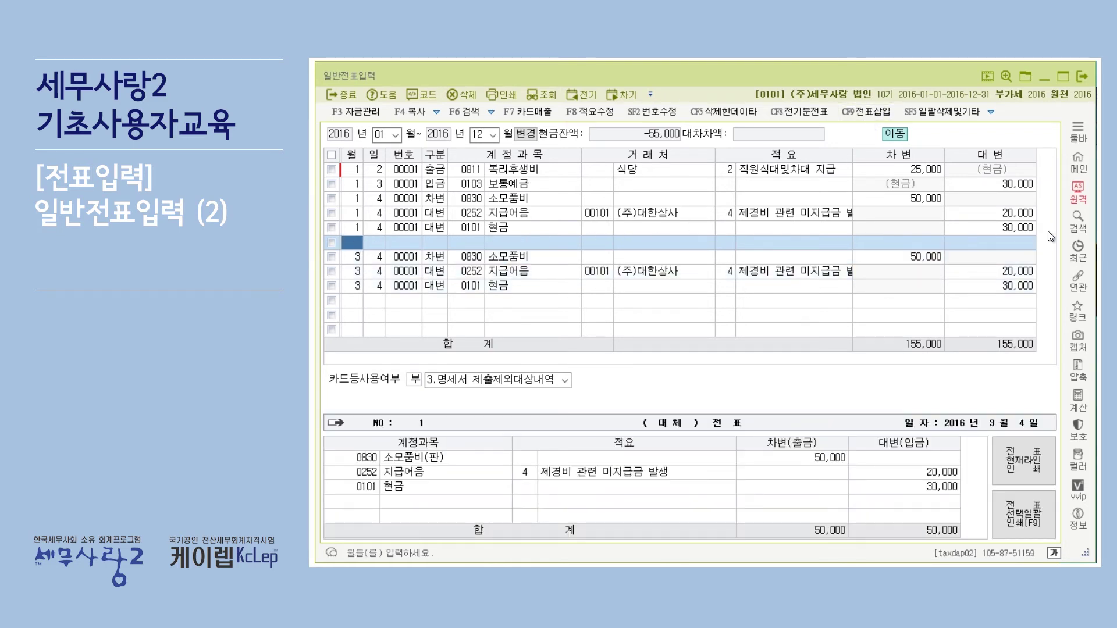
{"action": "type", "text": "2"}
{"action": "key", "text": "Return"}
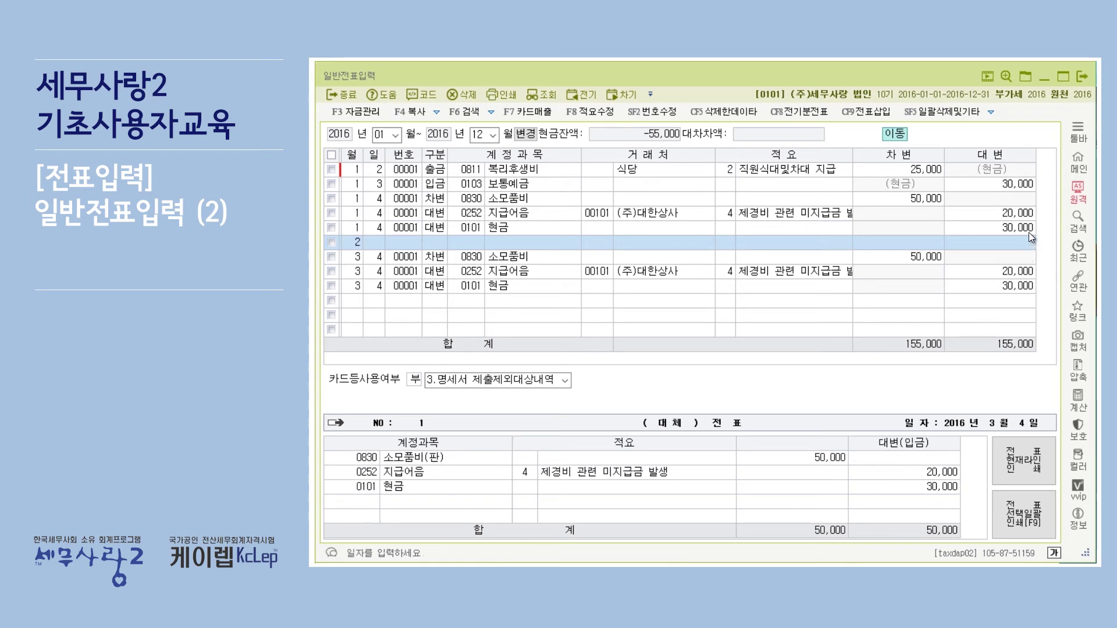
{"action": "type", "text": "8"}
{"action": "key", "text": "Return"}
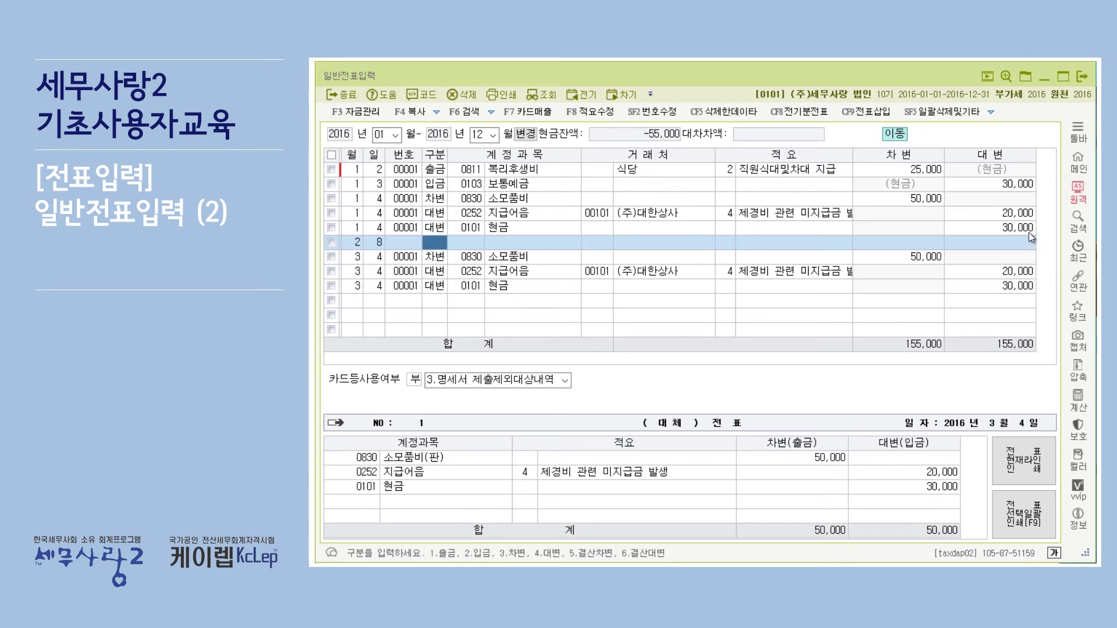
{"action": "type", "text": "1"}
{"action": "key", "text": "Return"}
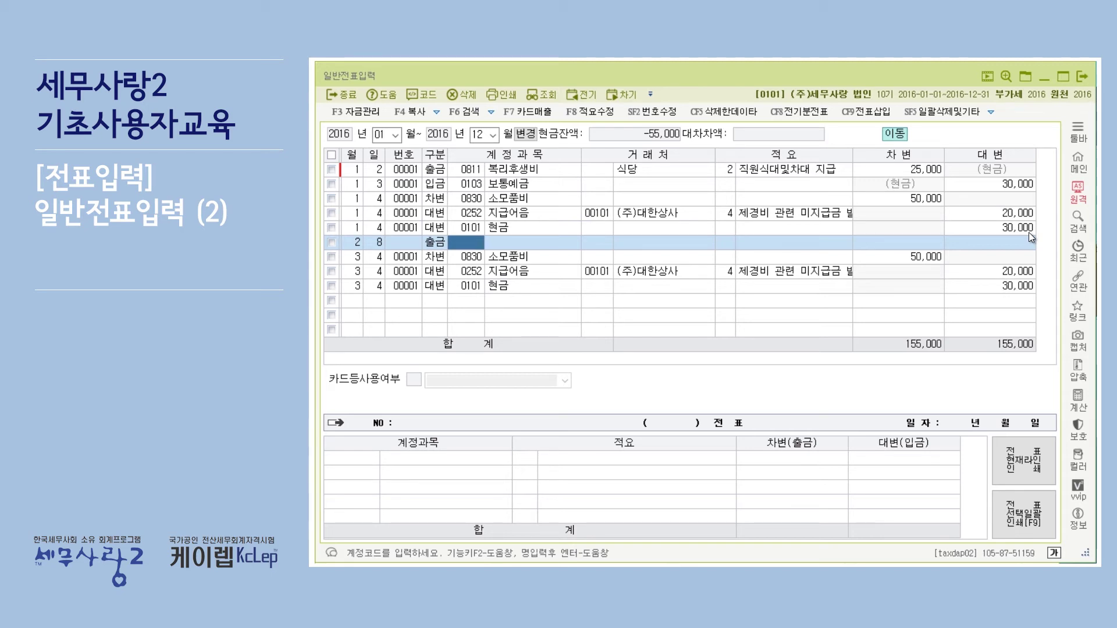
Step: Complete the February 8 line with account 0819 임차료, no customer or summary, and a debit amount of 1,000,000
{"action": "type", "text": "0819"}
{"action": "key", "text": "Return"}
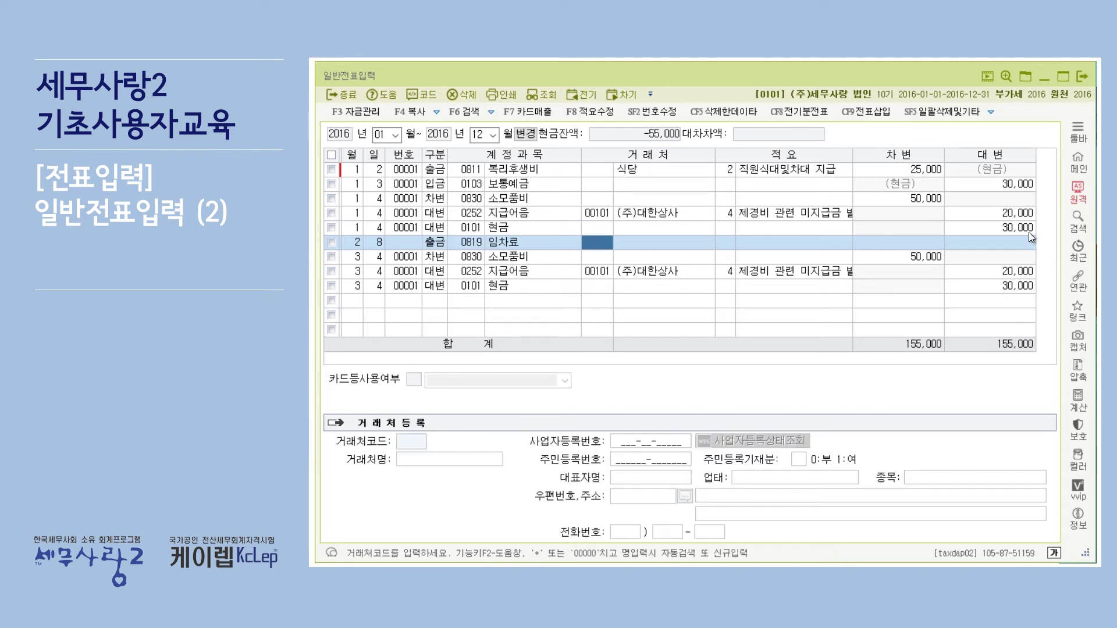
{"action": "key", "text": "Return"}
{"action": "key", "text": "Return"}
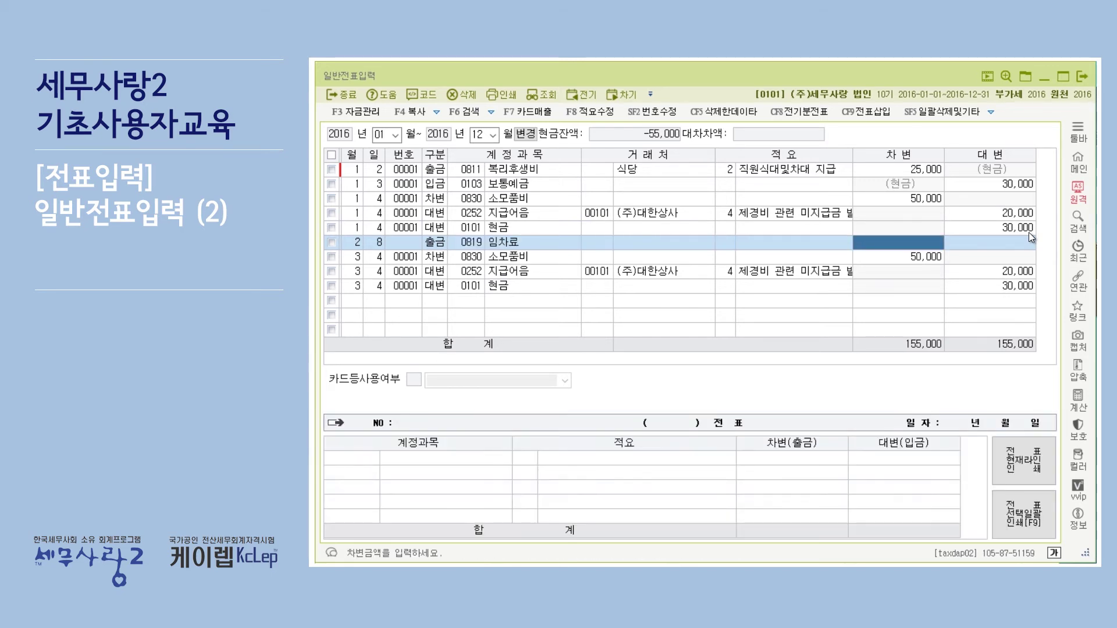
{"action": "type", "text": "1000000"}
{"action": "key", "text": "Return"}
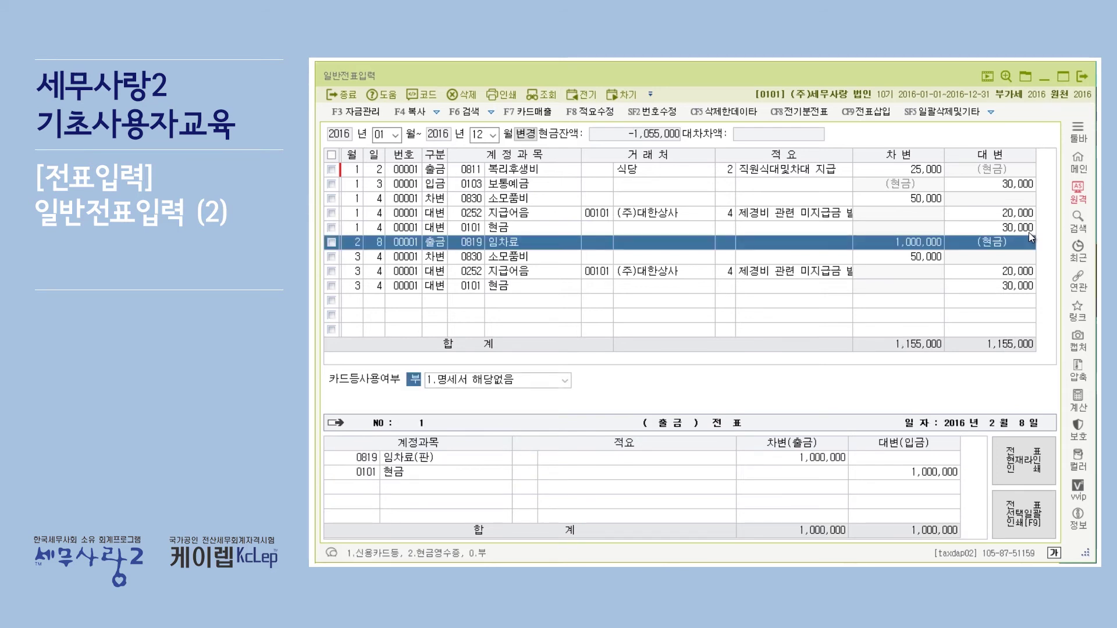
Step: Re-enter the debit amount of the February 8 임차료 line as 1,000,000
{"action": "left_click", "coordinate": [941, 245]}
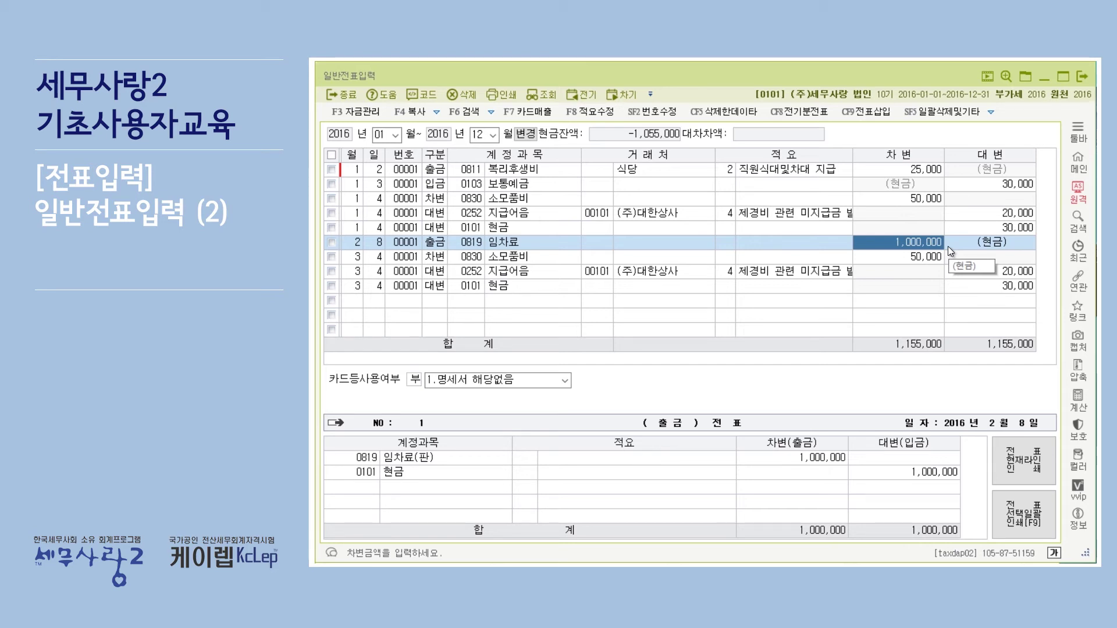
{"action": "type", "text": "1000"}
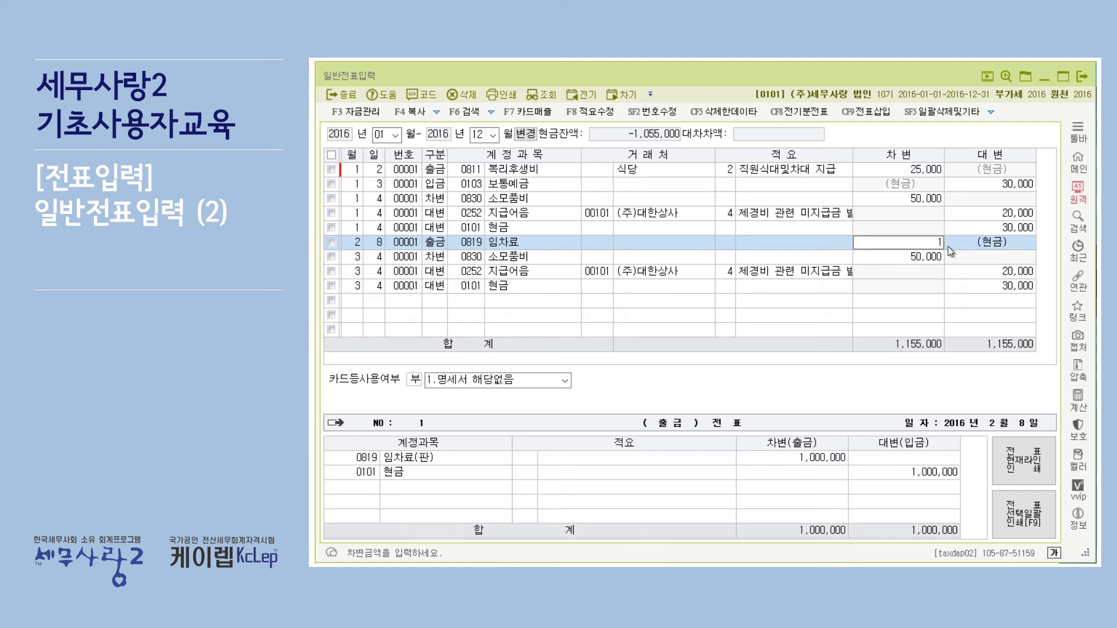
{"action": "type", "text": "000000"}
{"action": "key", "text": "BackSpace"}
{"action": "key", "text": "BackSpace"}
{"action": "key", "text": "BackSpace"}
{"action": "key", "text": "BackSpace"}
{"action": "key", "text": "BackSpace"}
{"action": "key", "text": "BackSpace"}
{"action": "key", "text": "BackSpace"}
{"action": "type", "text": "1,000,000"}
Step: Clear the 임차료 debit amount and try 1,000,000,000,000, using the plus sign as shorthand for three zeros
{"action": "left_click_drag", "start_coordinate": [925, 243], "coordinate": [909, 243]}
{"action": "left_click", "coordinate": [884, 246]}
{"action": "key", "text": "Delete"}
{"action": "key", "text": "Delete"}
{"action": "key", "text": "Delete"}
{"action": "key", "text": "Delete"}
{"action": "key", "text": "Delete"}
{"action": "key", "text": "Delete"}
{"action": "key", "text": "Delete"}
{"action": "type", "text": "1+++"}
{"action": "type", "text": "000"}
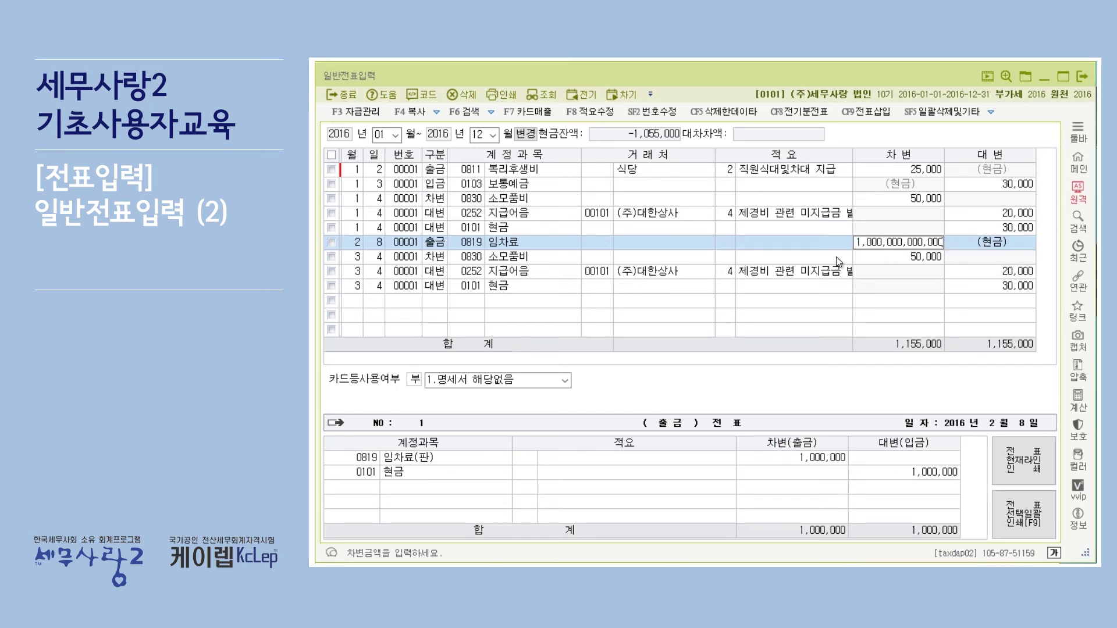
Step: Replace the February 8 임차료 debit amount with 1,000,000
{"action": "key", "text": "BackSpace"}
{"action": "key", "text": "BackSpace"}
{"action": "key", "text": "BackSpace"}
{"action": "key", "text": "BackSpace"}
{"action": "key", "text": "BackSpace"}
{"action": "key", "text": "BackSpace"}
{"action": "key", "text": "BackSpace"}
{"action": "key", "text": "BackSpace"}
{"action": "key", "text": "BackSpace"}
{"action": "key", "text": "BackSpace"}
{"action": "key", "text": "BackSpace"}
{"action": "key", "text": "BackSpace"}
{"action": "key", "text": "BackSpace"}
{"action": "type", "text": "1"}
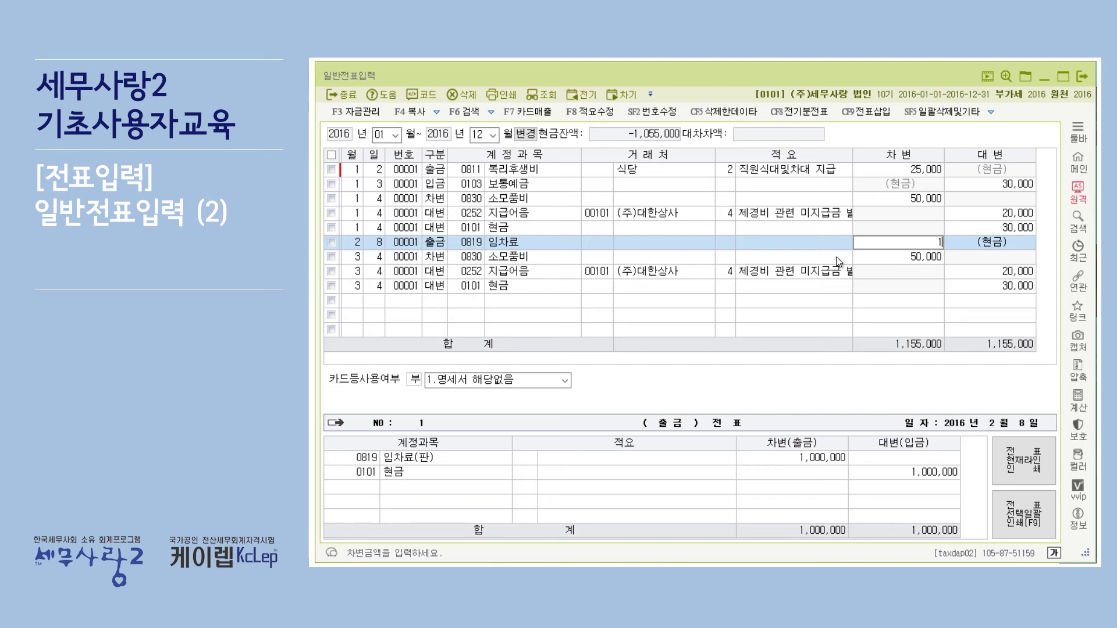
{"action": "type", "text": ",000,000"}
{"action": "key", "text": "Return"}
{"action": "left_click", "coordinate": [902, 247]}
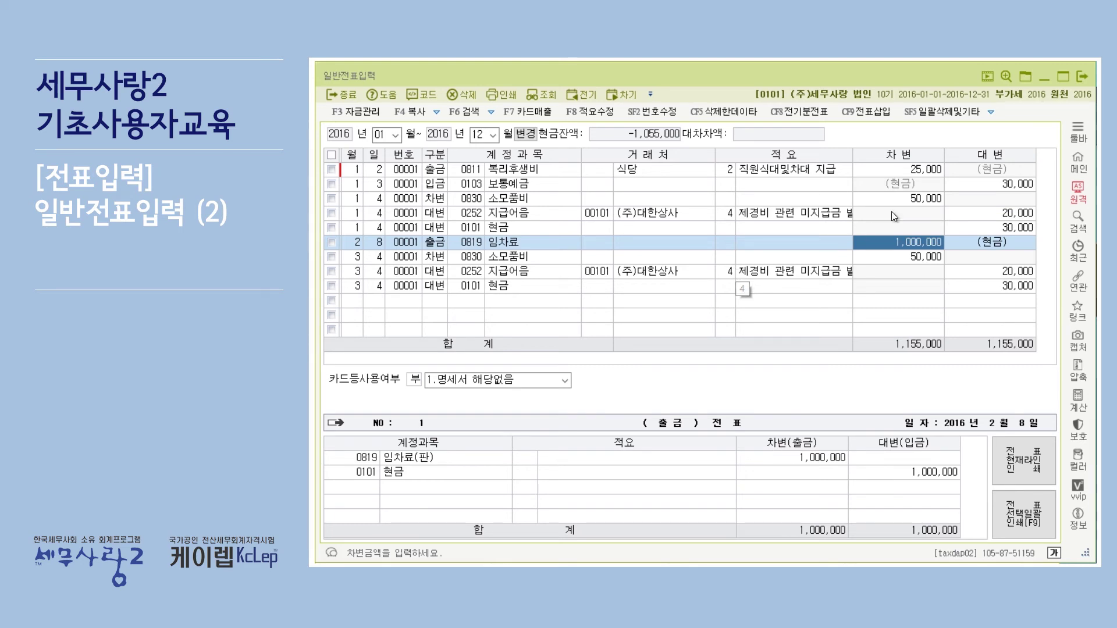
Step: Try the bulk deletion (일괄삭제) and the 선택한데이타 listing with no voucher checked
{"action": "left_click", "coordinate": [945, 114]}
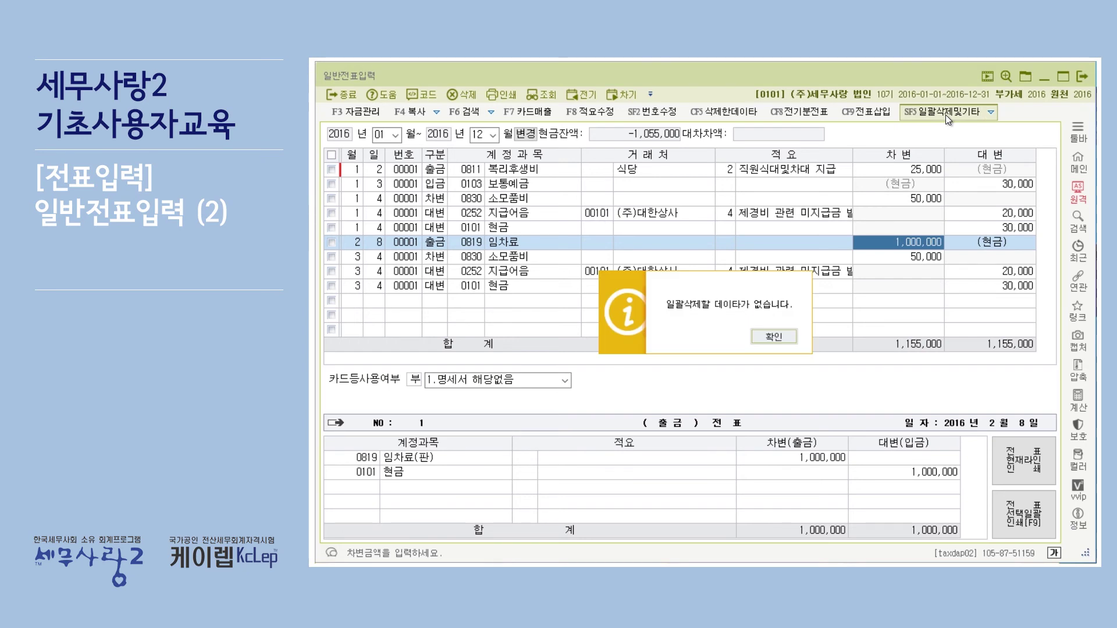
{"action": "left_click", "coordinate": [771, 337]}
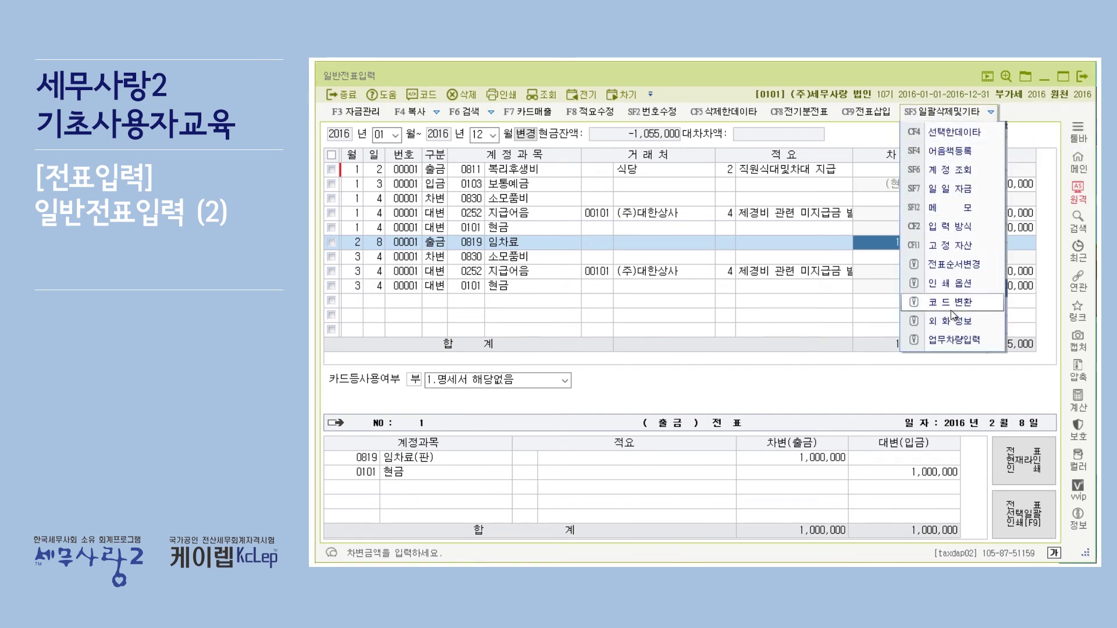
{"action": "left_click", "coordinate": [978, 131]}
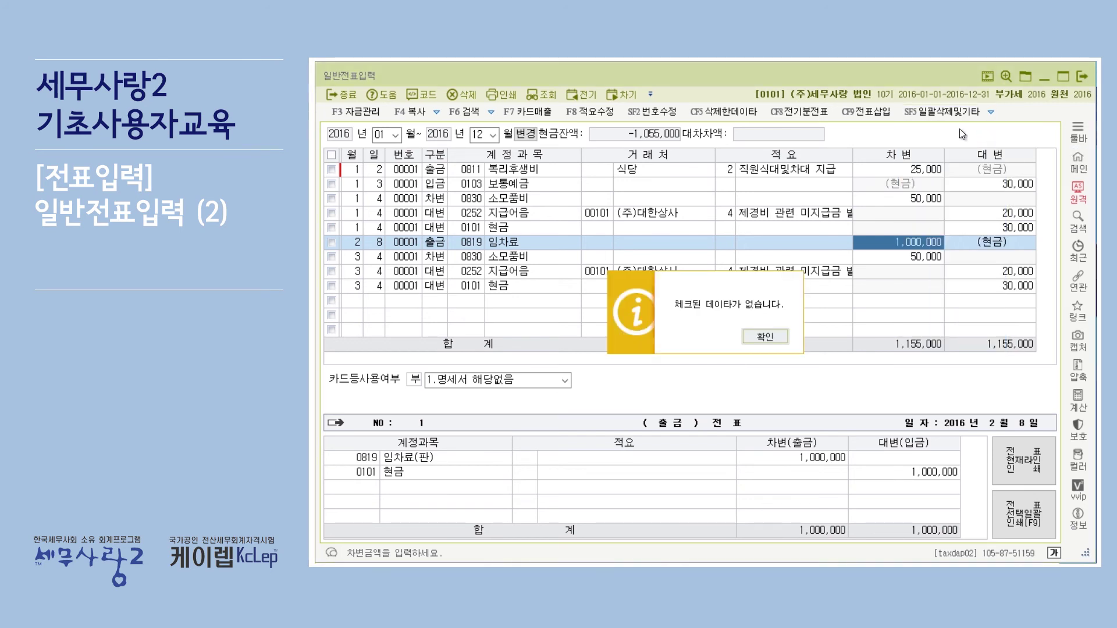
{"action": "left_click", "coordinate": [763, 337]}
Step: Check the January 3 보통예금 voucher, list it with 선택한데이타, and return to the full voucher list
{"action": "left_click", "coordinate": [331, 186]}
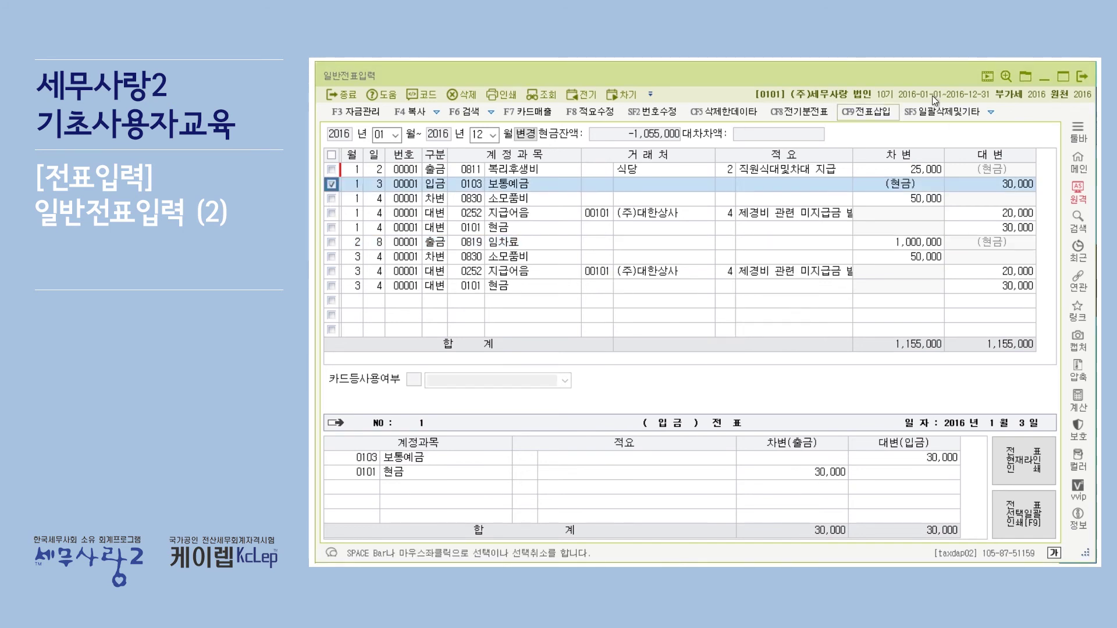
{"action": "left_click", "coordinate": [991, 111]}
{"action": "left_click", "coordinate": [993, 131]}
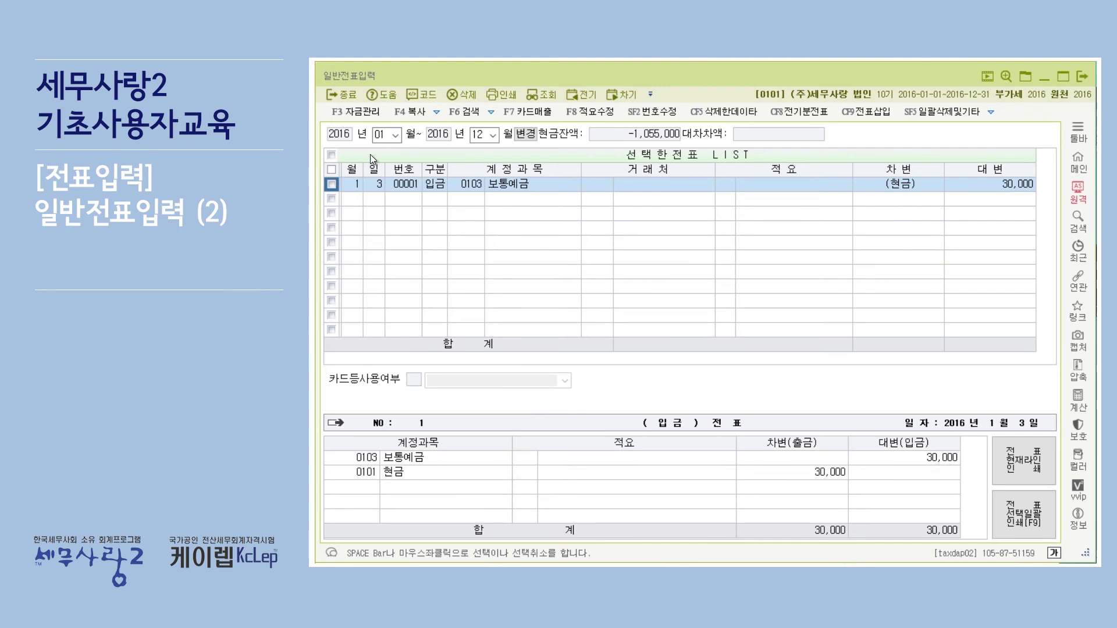
{"action": "left_click", "coordinate": [389, 156]}
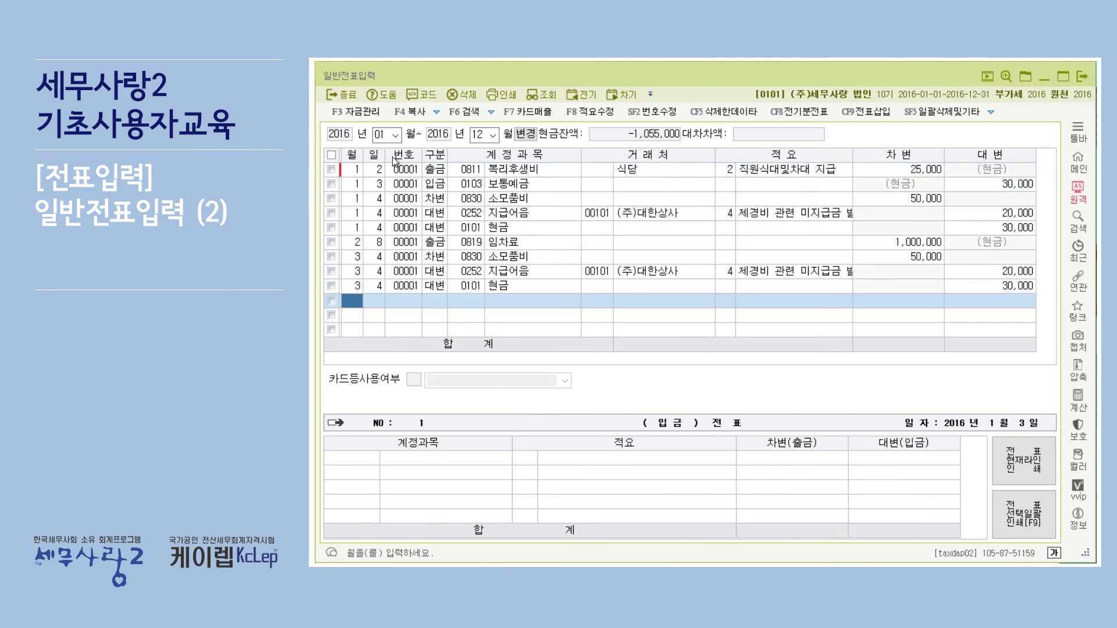
Step: Check the January 2 복리후생비 and January 4 vouchers, list them with 선택한데이타, and return to the full list
{"action": "left_click", "coordinate": [333, 169]}
{"action": "left_click", "coordinate": [345, 213]}
{"action": "key", "text": "Left"}
{"action": "key", "text": "space"}
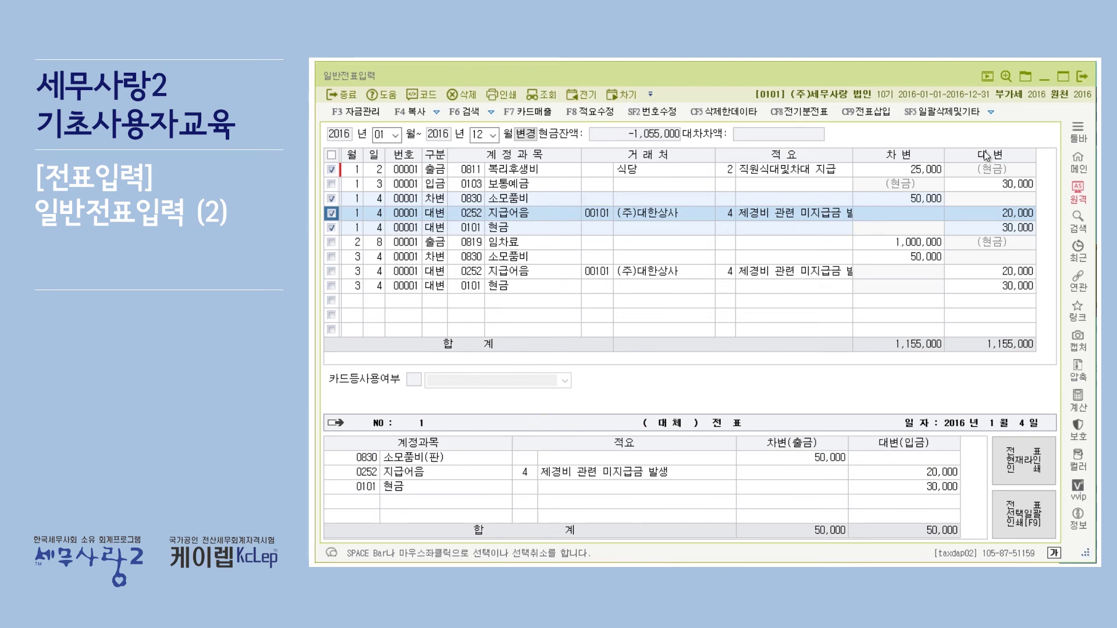
{"action": "left_click", "coordinate": [990, 111]}
{"action": "left_click", "coordinate": [987, 138]}
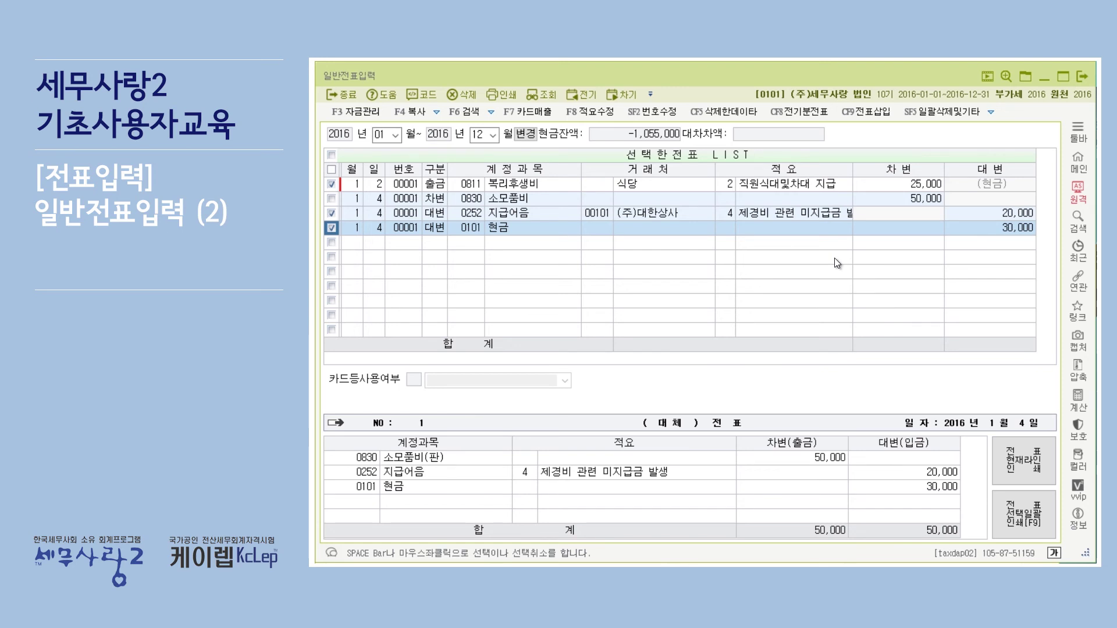
{"action": "key", "text": "Escape"}
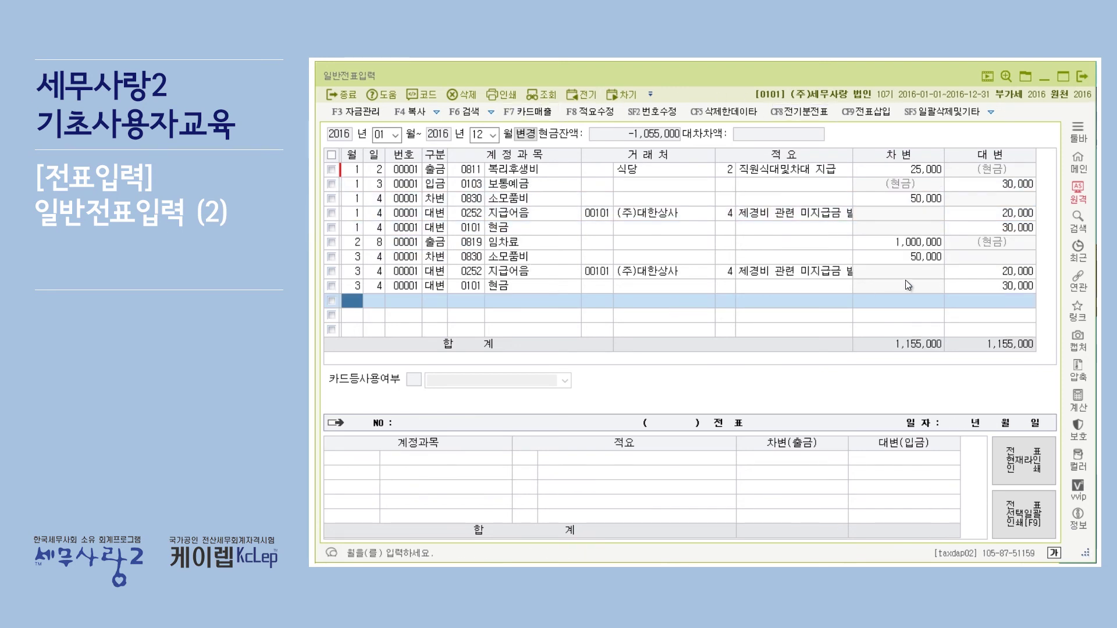
Step: Select the March 4 지급어음 account, view the note book registration (어음책등록), and close it without registering anything
{"action": "left_click", "coordinate": [992, 112]}
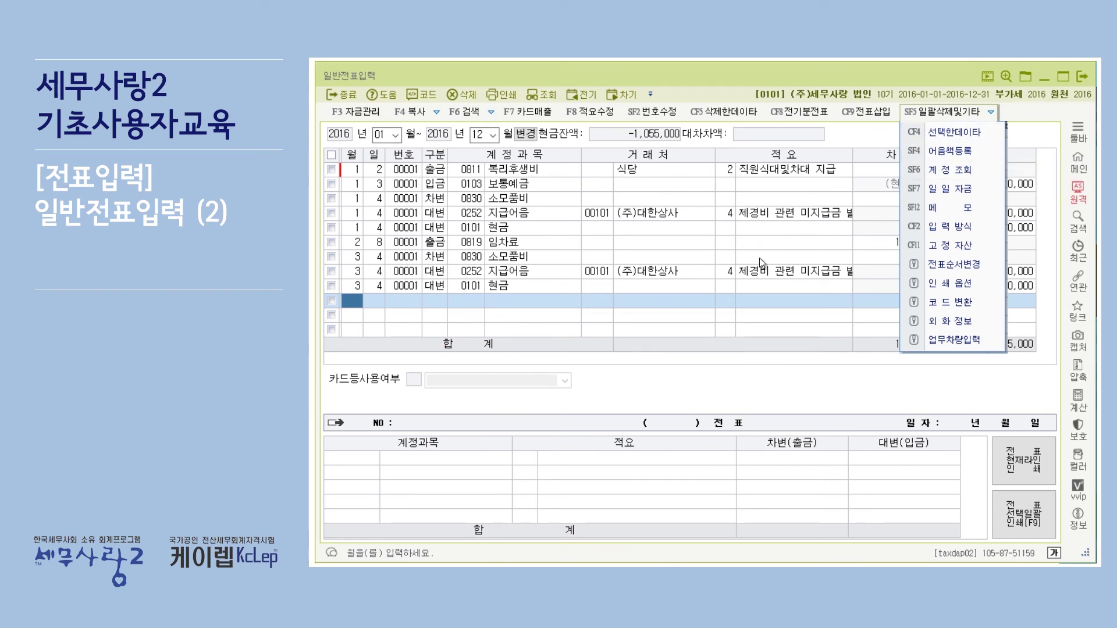
{"action": "left_click", "coordinate": [705, 344]}
{"action": "left_click", "coordinate": [560, 270]}
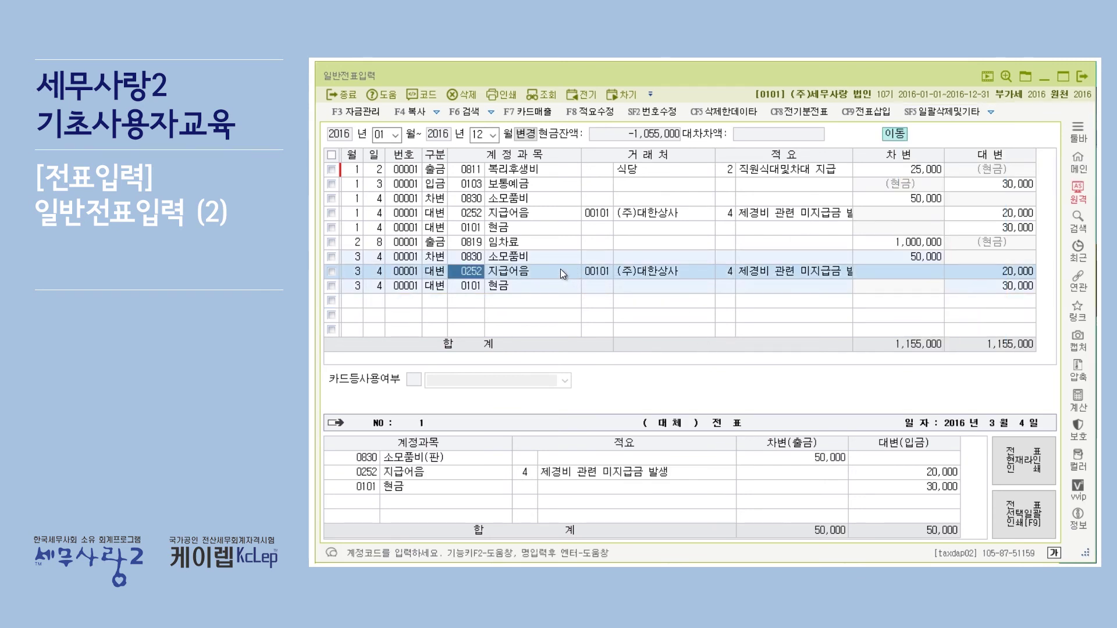
{"action": "left_click", "coordinate": [991, 113]}
{"action": "left_click", "coordinate": [989, 147]}
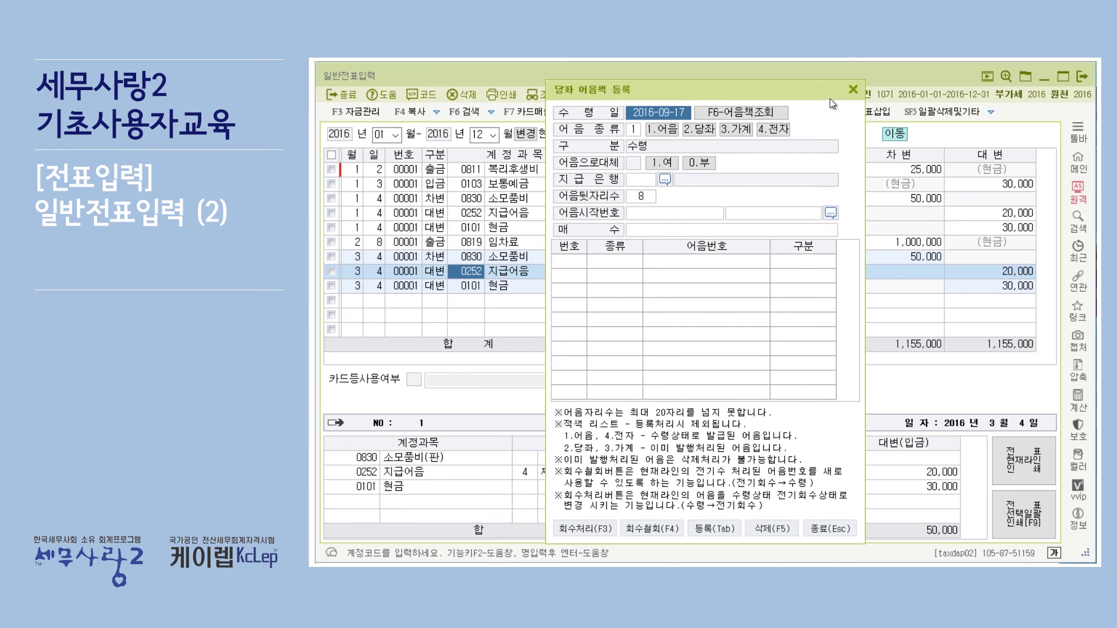
{"action": "left_click", "coordinate": [852, 90]}
Step: View the account inquiry (계정조회) for March 4 with all of that day's vouchers included, and close it
{"action": "left_click", "coordinate": [992, 113]}
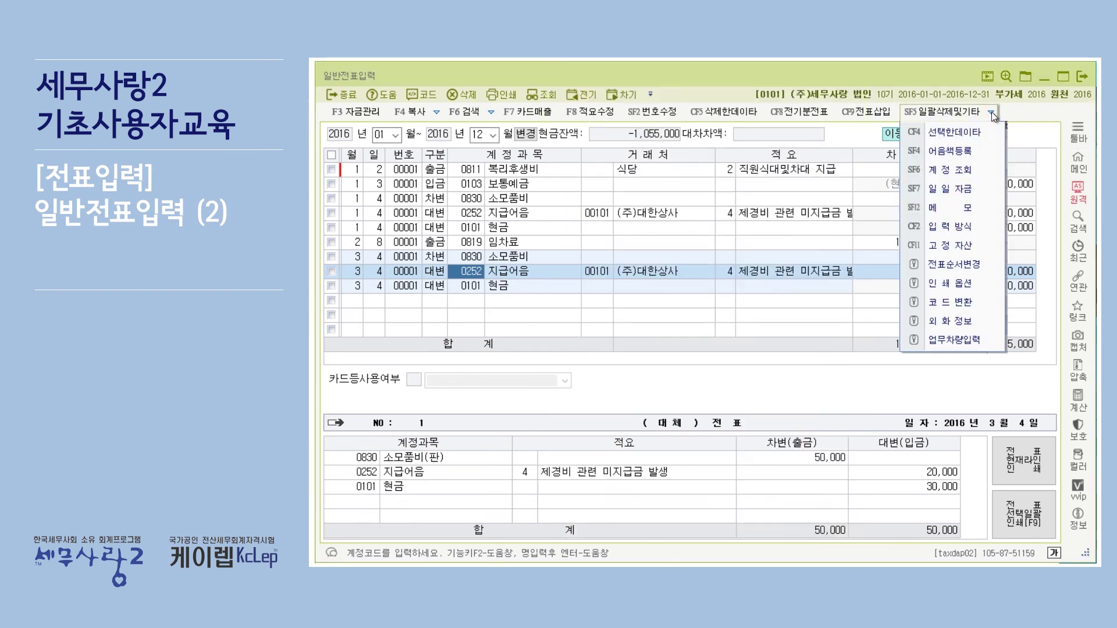
{"action": "left_click", "coordinate": [979, 169]}
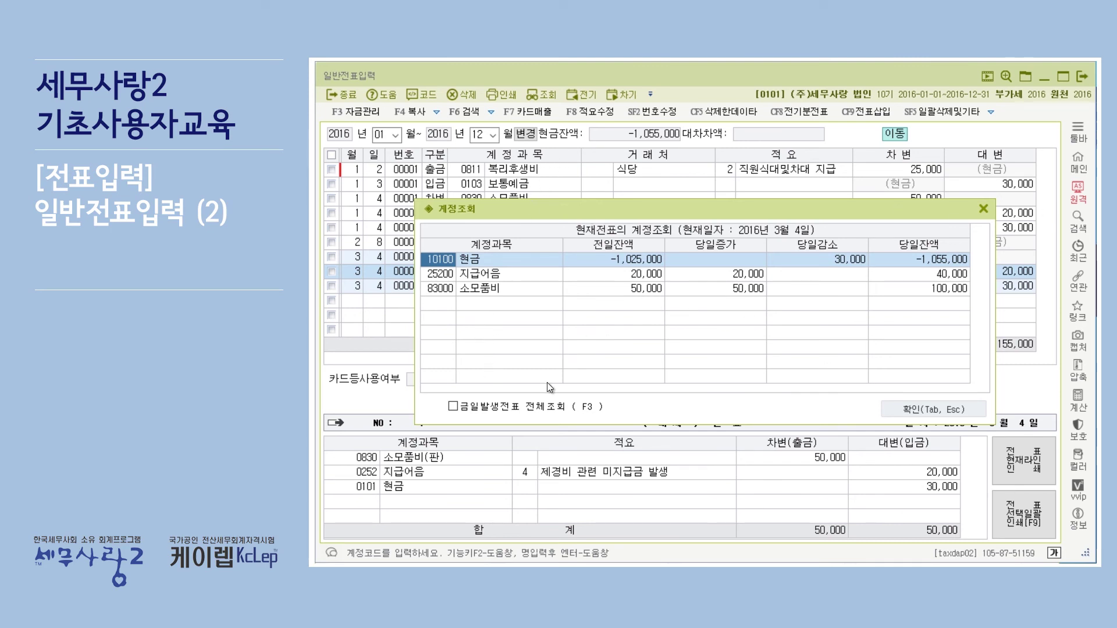
{"action": "left_click", "coordinate": [452, 408]}
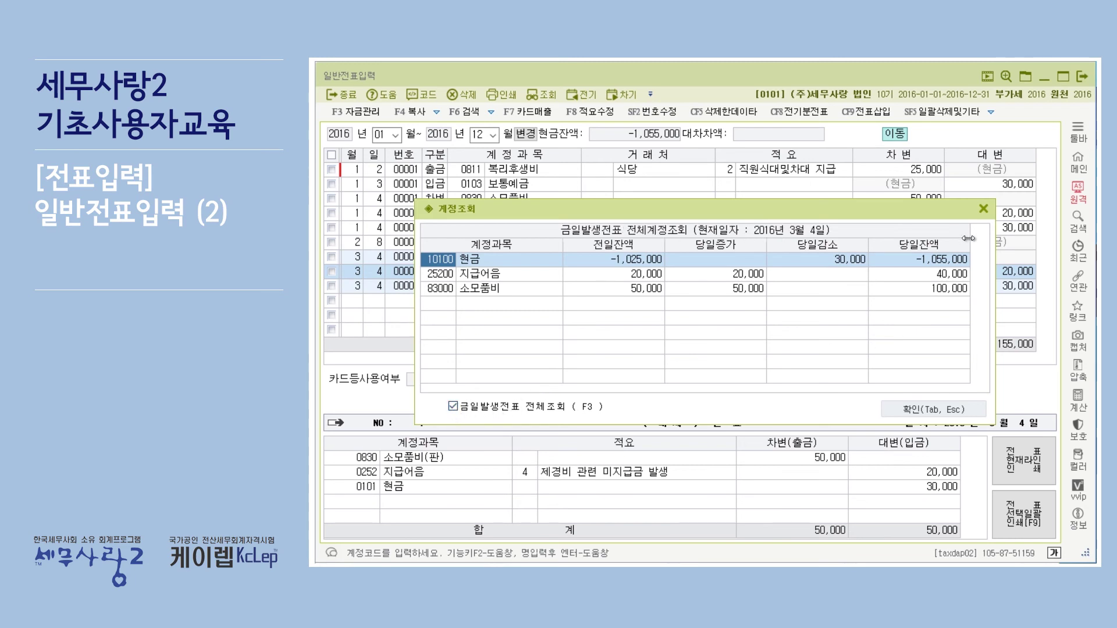
{"action": "left_click", "coordinate": [983, 209]}
Step: View the daily funds information (일일자금) for March 4 and close it
{"action": "left_click", "coordinate": [995, 111]}
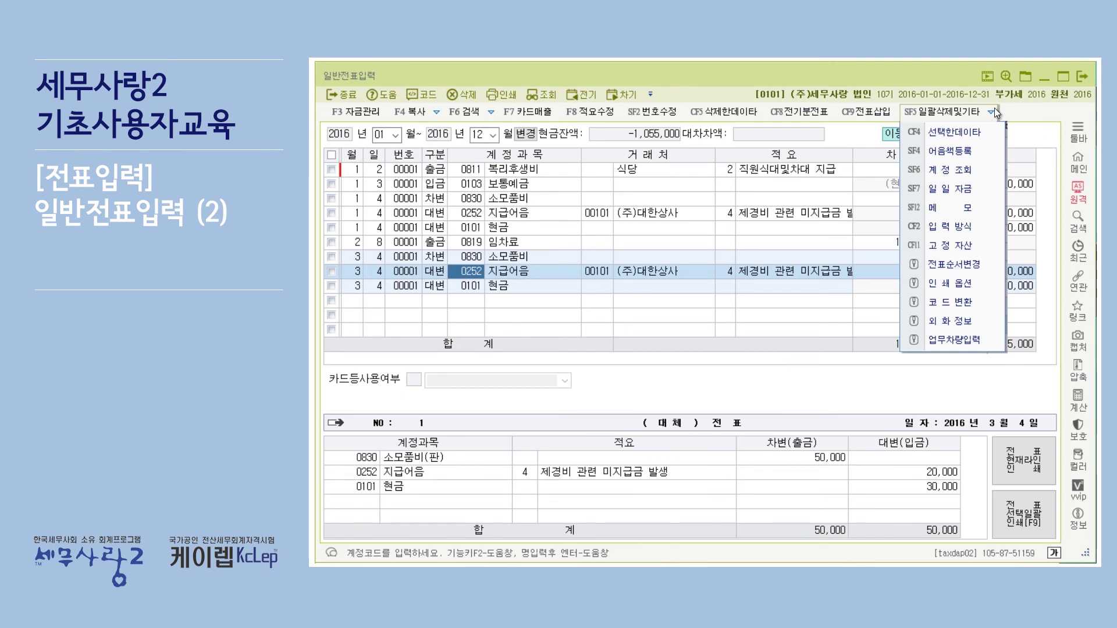
{"action": "left_click", "coordinate": [982, 187]}
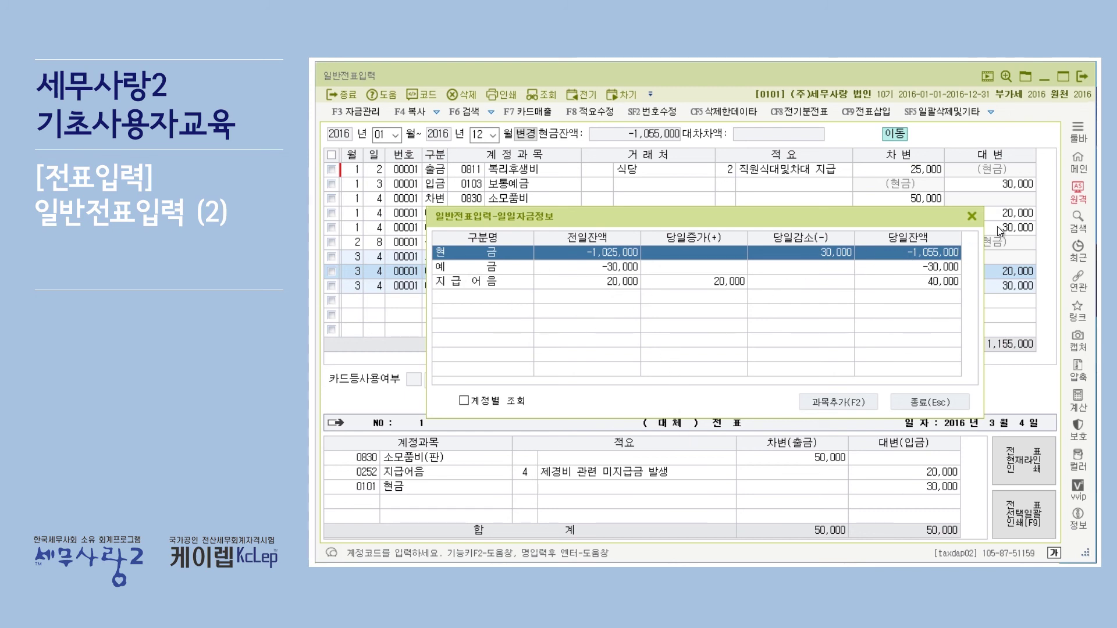
{"action": "left_click", "coordinate": [971, 217]}
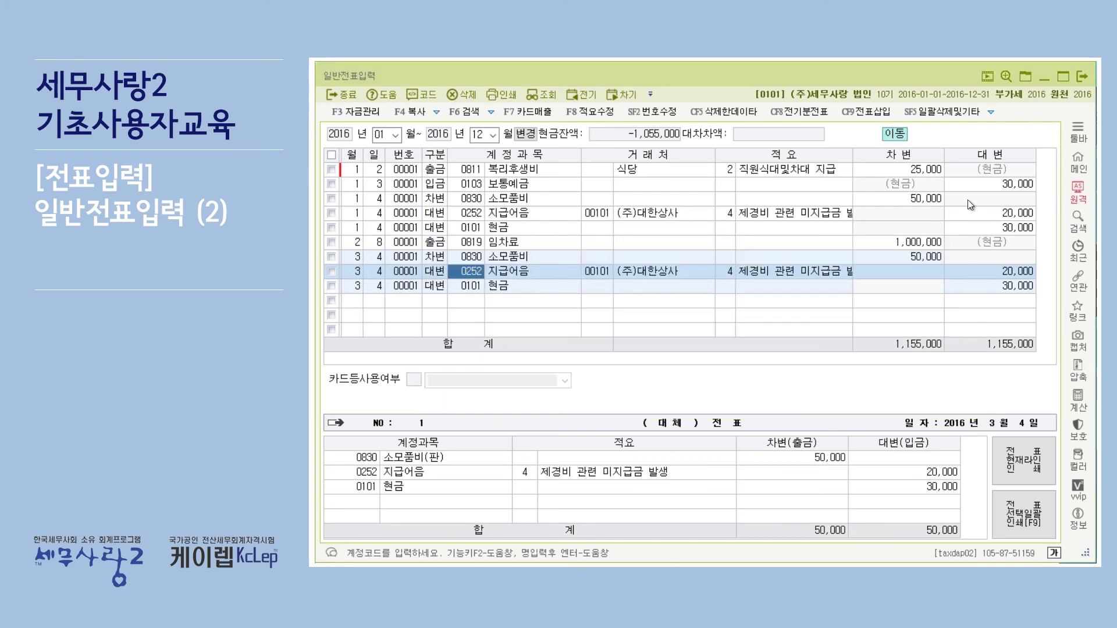
{"action": "left_click", "coordinate": [991, 112]}
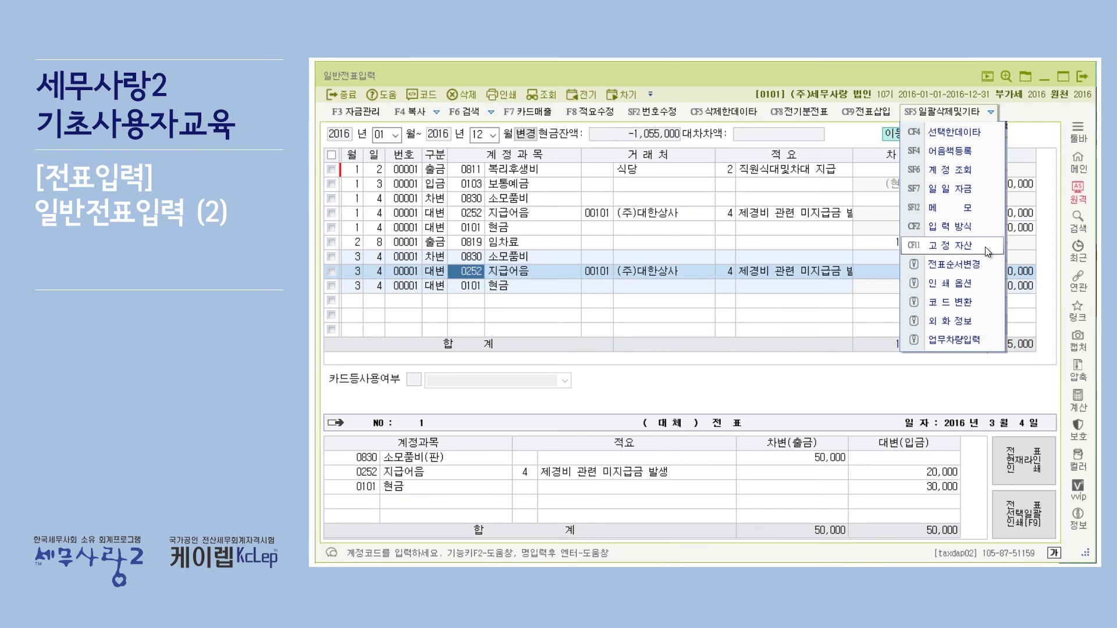
{"action": "key", "text": "Escape"}
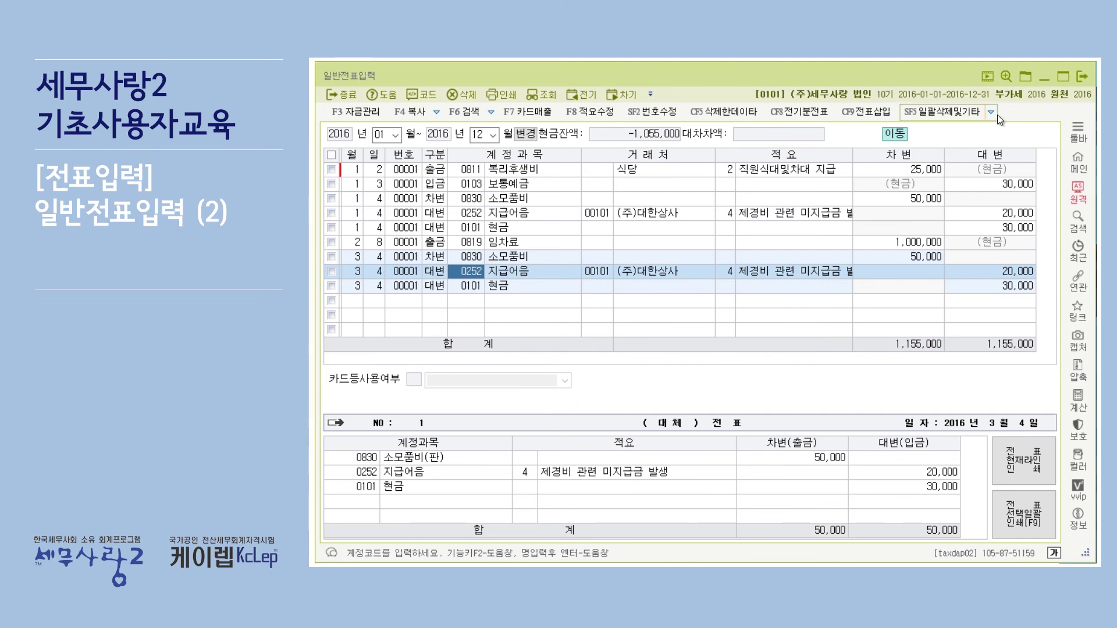
Step: View the voucher search (전표검색) conditions and the voucher print options (인쇄 옵션), closing both without changes
{"action": "left_click", "coordinate": [476, 117]}
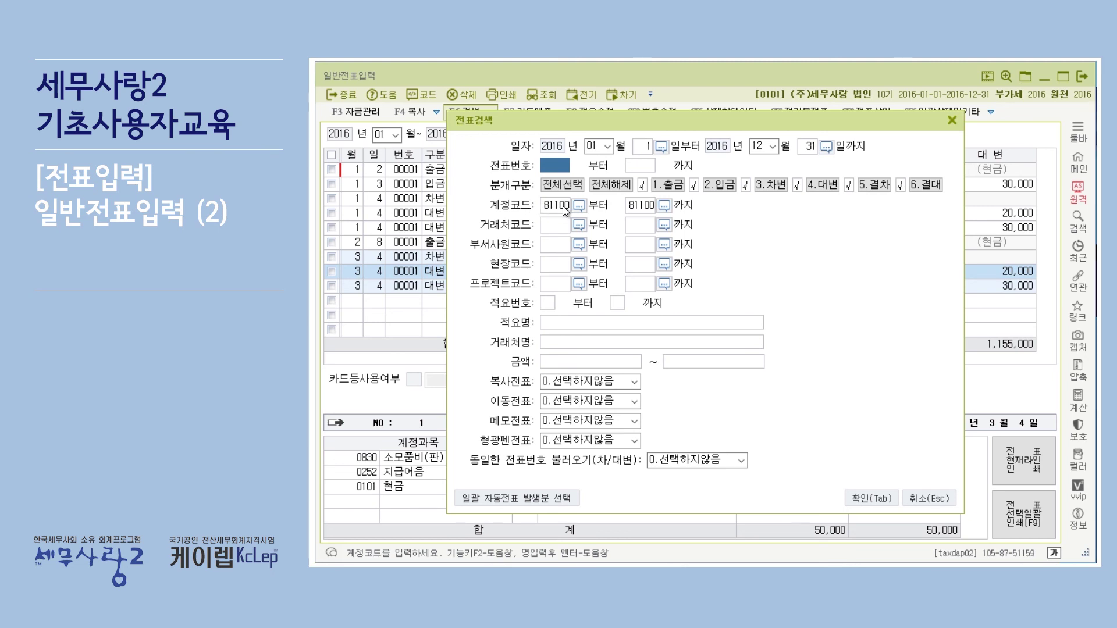
{"action": "left_click", "coordinate": [953, 121]}
{"action": "left_click", "coordinate": [992, 112]}
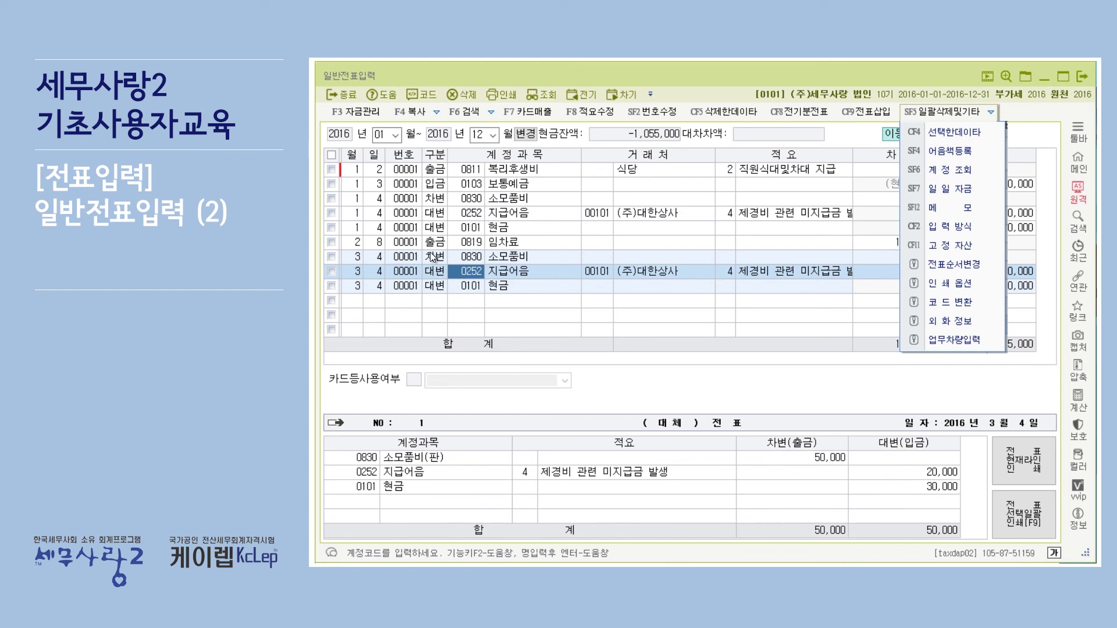
{"action": "left_click", "coordinate": [984, 285]}
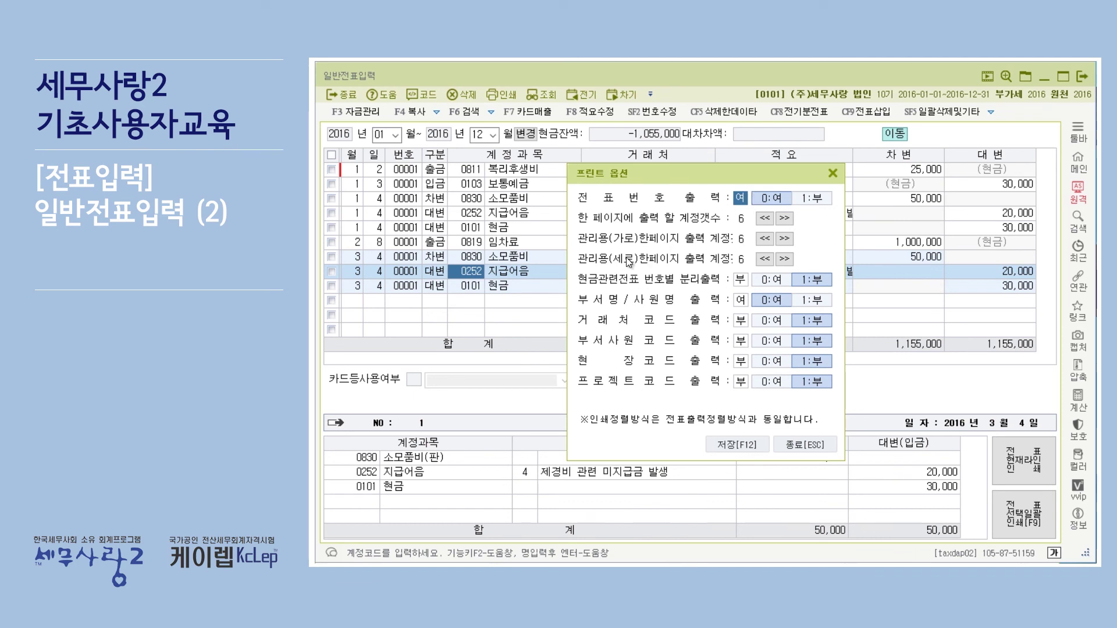
{"action": "left_click", "coordinate": [834, 173]}
Step: Check the March 4 voucher, view the code conversion (코드 변환) settings for it, and close them without converting anything
{"action": "left_click", "coordinate": [993, 114]}
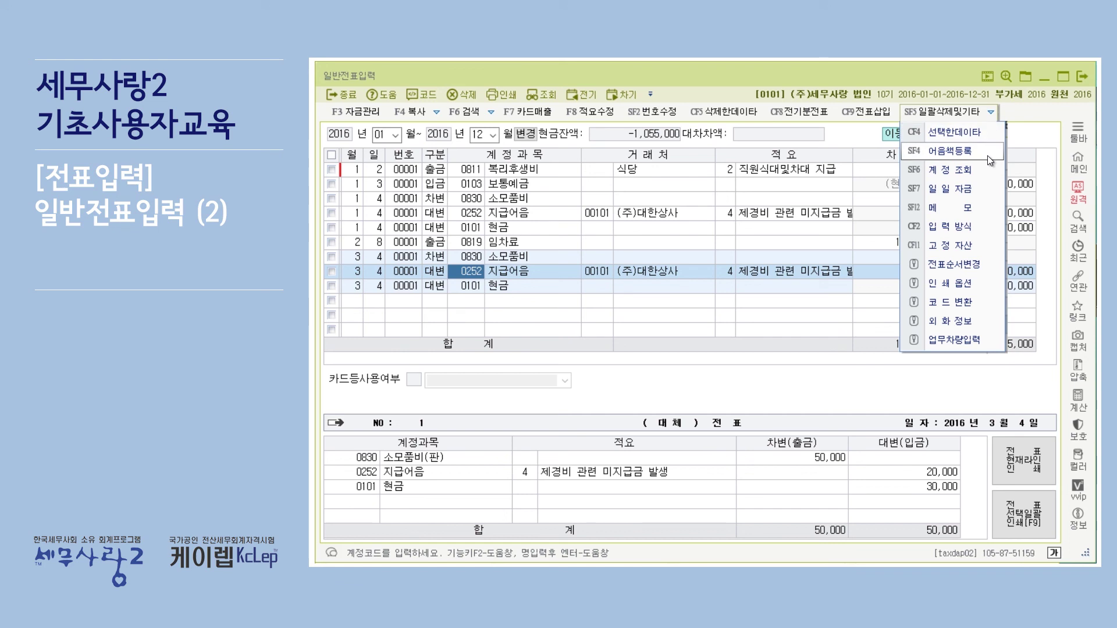
{"action": "left_click", "coordinate": [976, 303]}
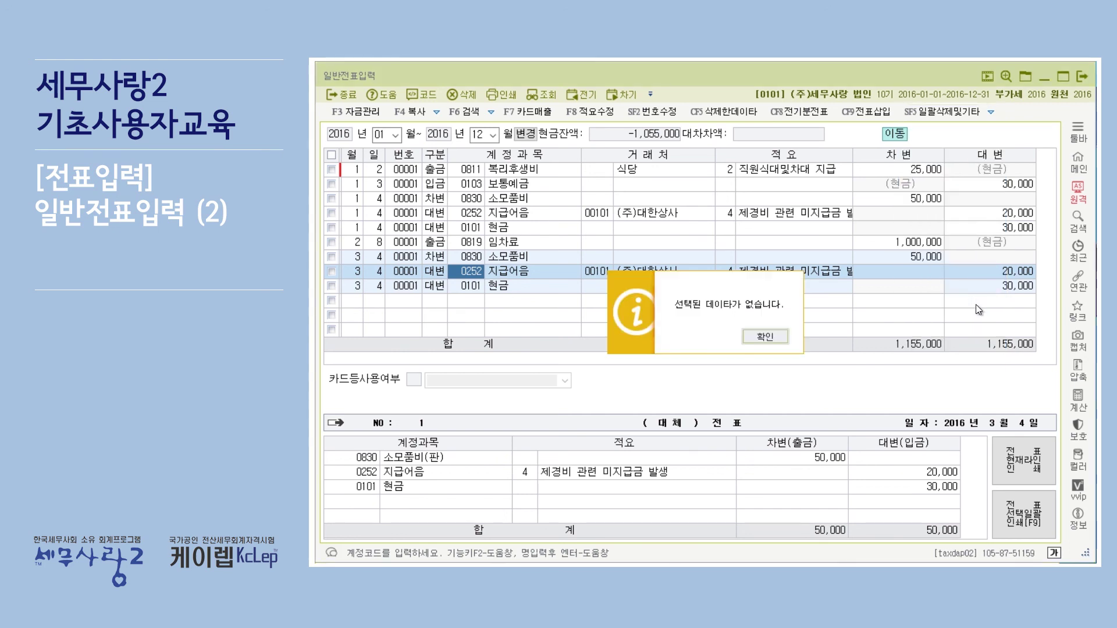
{"action": "left_click", "coordinate": [778, 344]}
{"action": "left_click", "coordinate": [331, 271]}
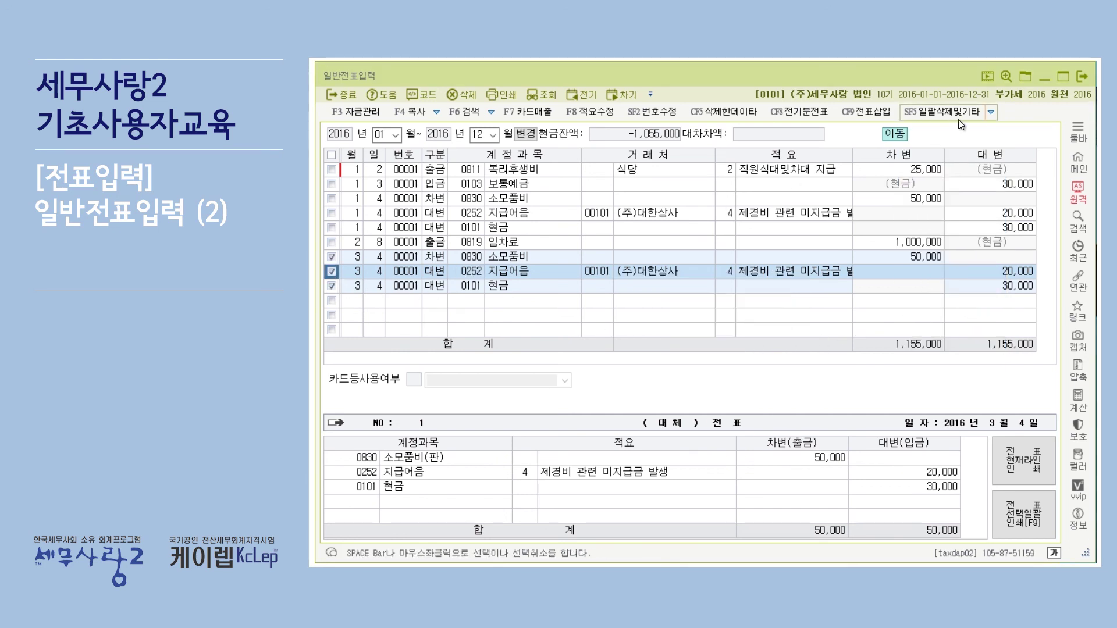
{"action": "left_click", "coordinate": [993, 113]}
{"action": "left_click", "coordinate": [973, 302]}
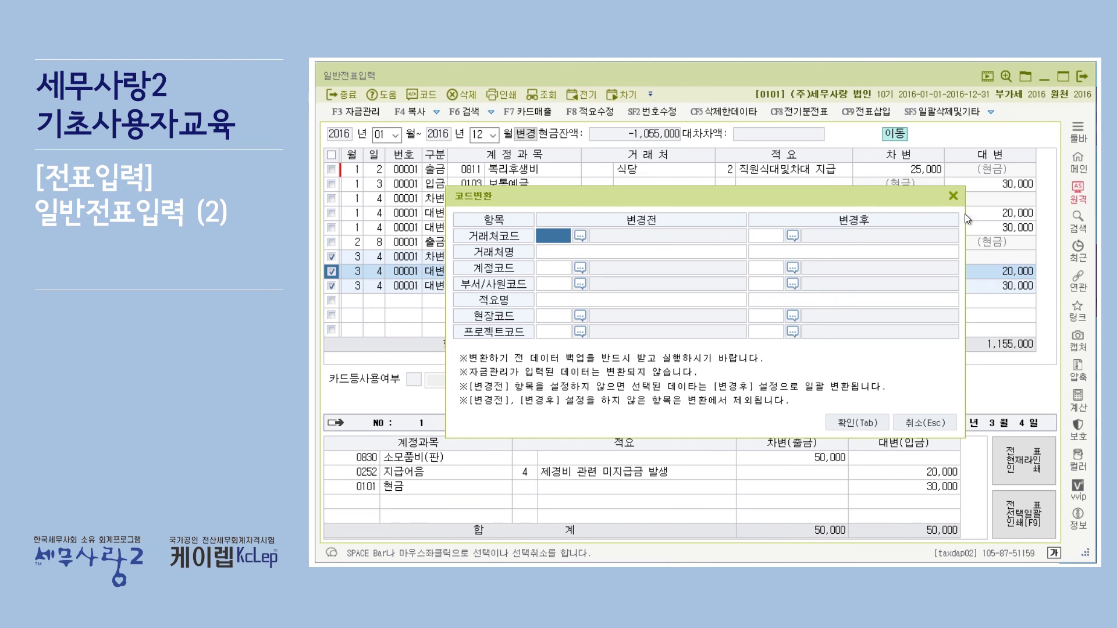
{"action": "left_click", "coordinate": [954, 196]}
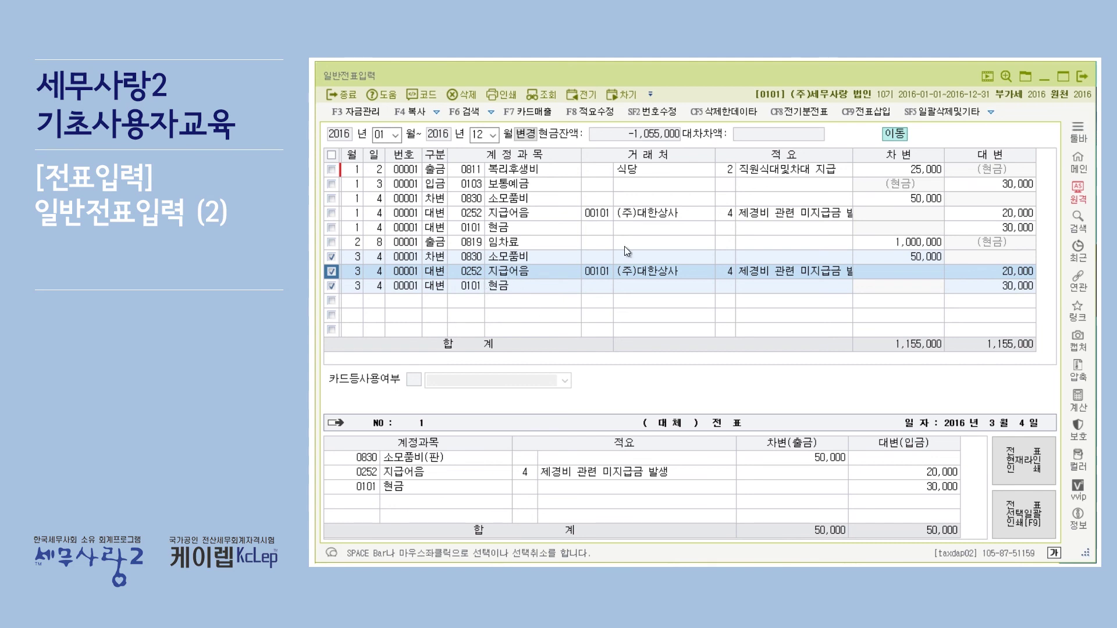
Step: Check the January 4 voucher, try business vehicle entry (업무차량입력) on its 소모품비 line, and clear all checked vouchers
{"action": "left_click", "coordinate": [991, 111]}
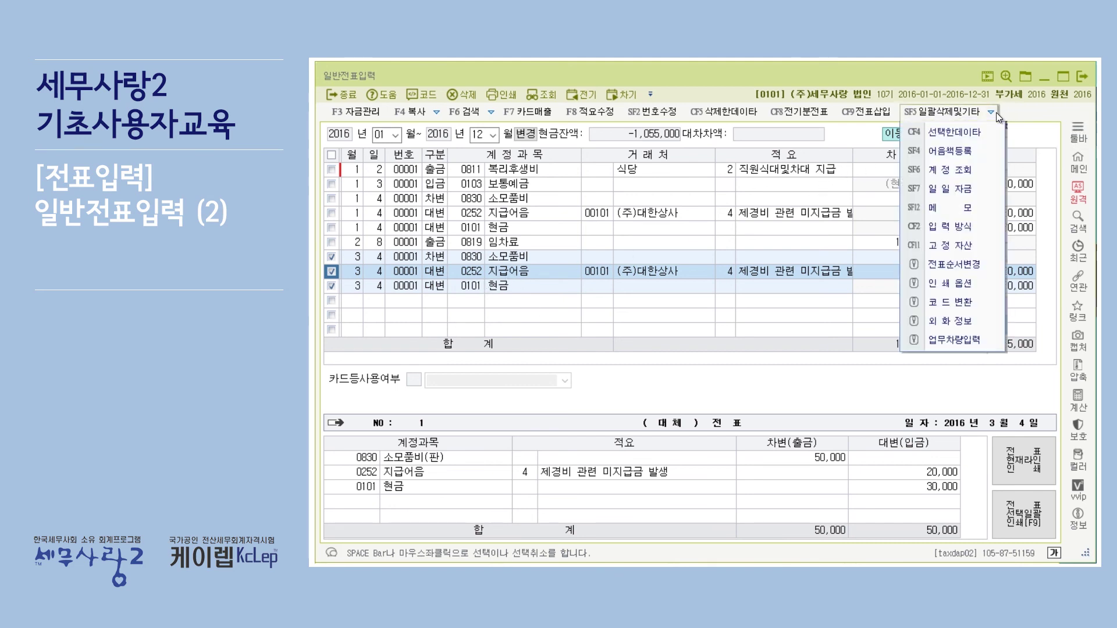
{"action": "left_click", "coordinate": [969, 333]}
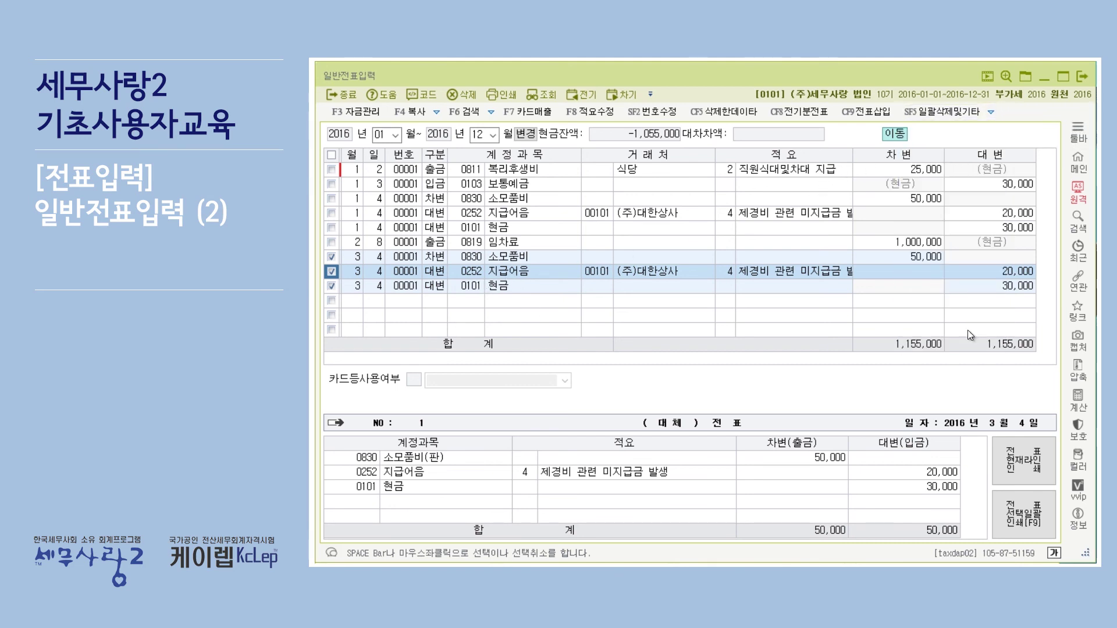
{"action": "left_click", "coordinate": [991, 112]}
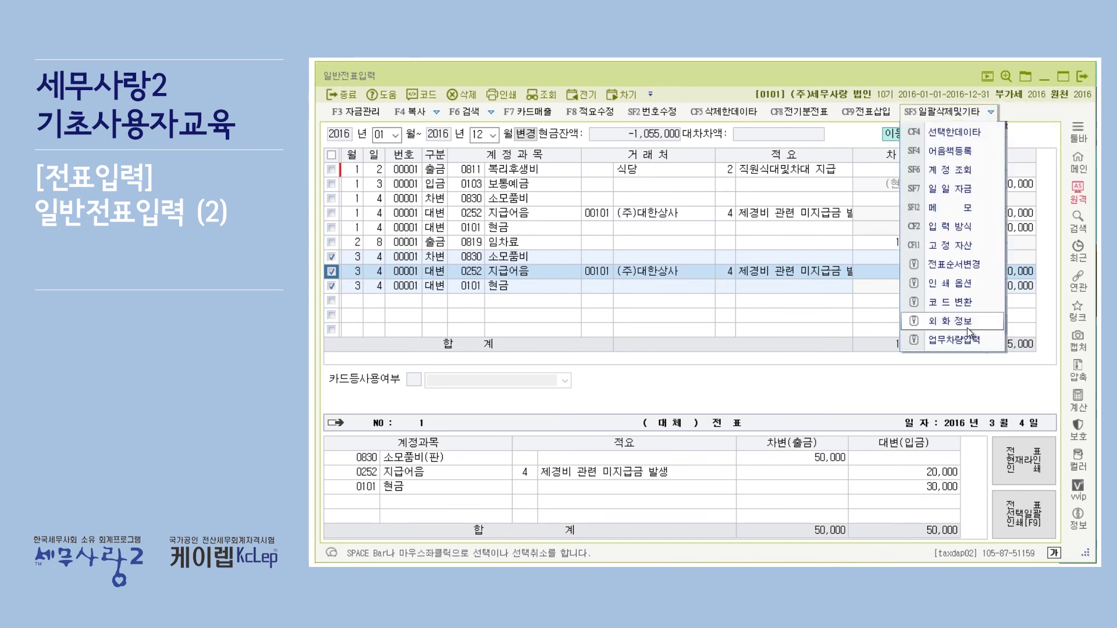
{"action": "left_click", "coordinate": [534, 207]}
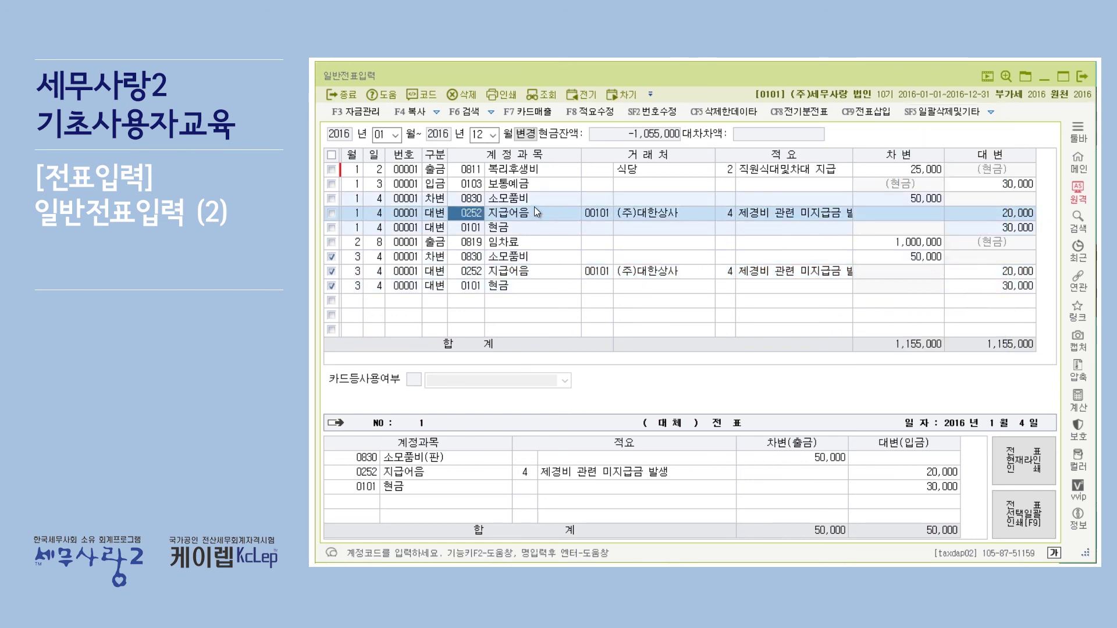
{"action": "left_click", "coordinate": [332, 199]}
{"action": "left_click", "coordinate": [332, 199]}
{"action": "left_click", "coordinate": [940, 111]}
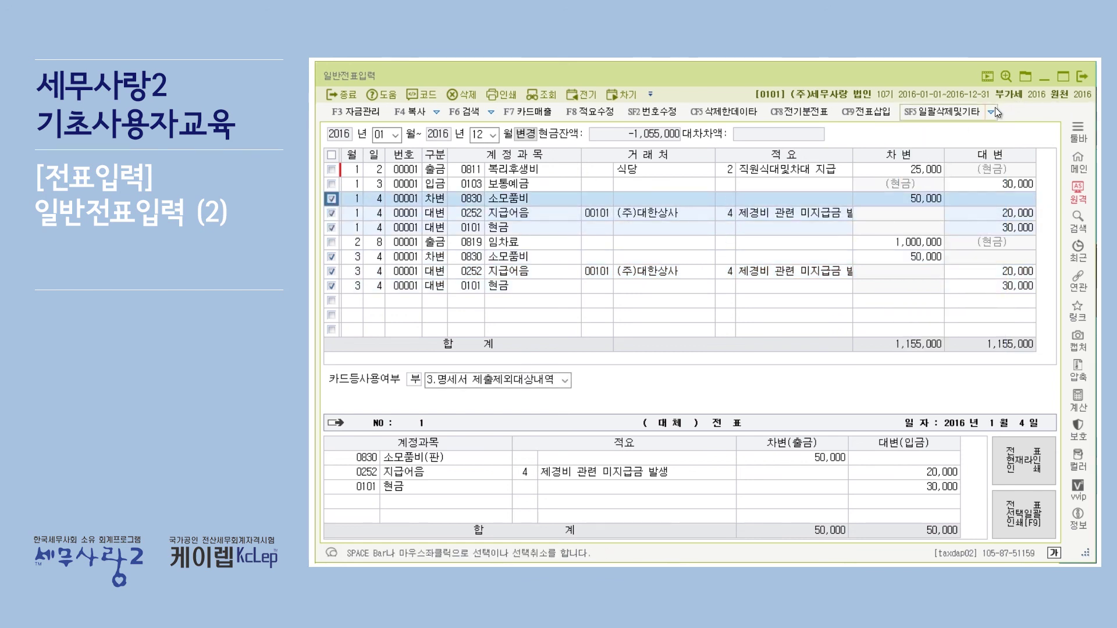
{"action": "left_click", "coordinate": [965, 338]}
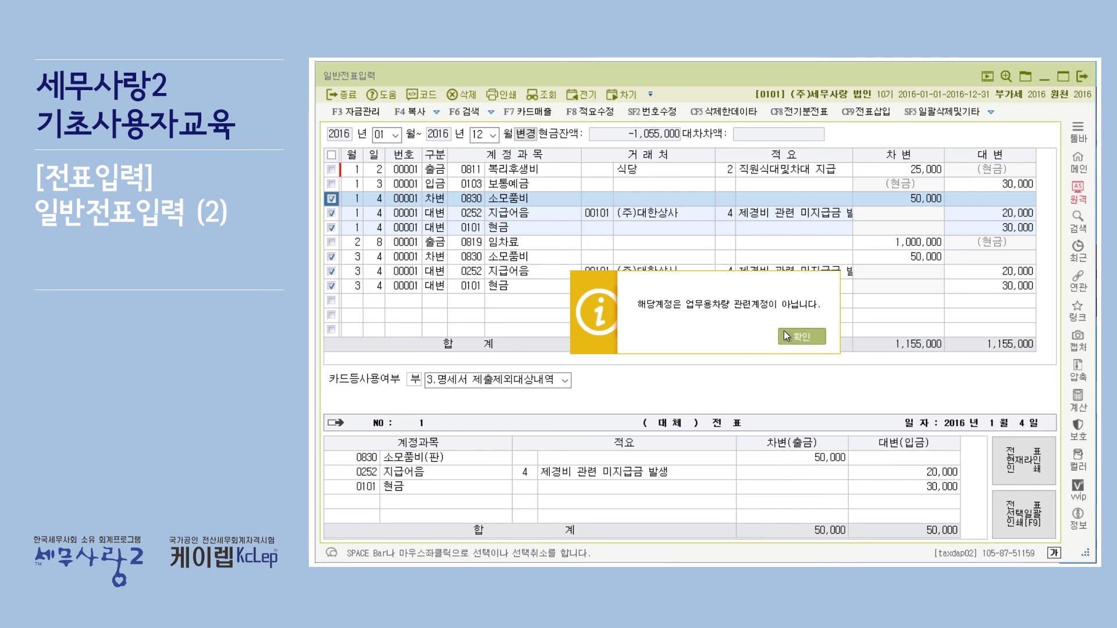
{"action": "left_click", "coordinate": [809, 334]}
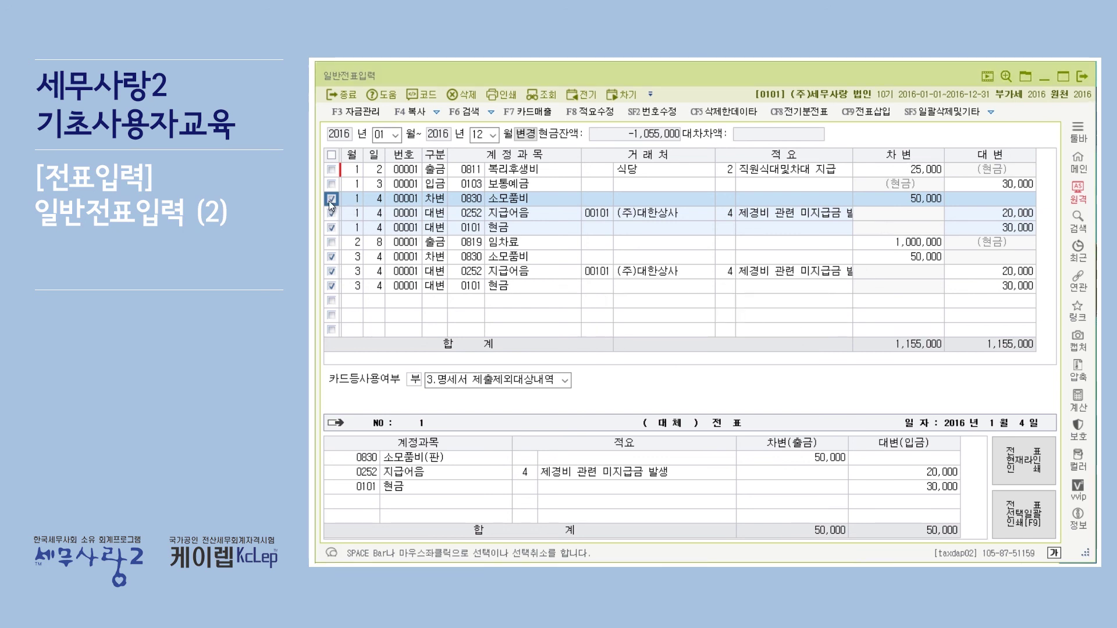
{"action": "left_click", "coordinate": [372, 261]}
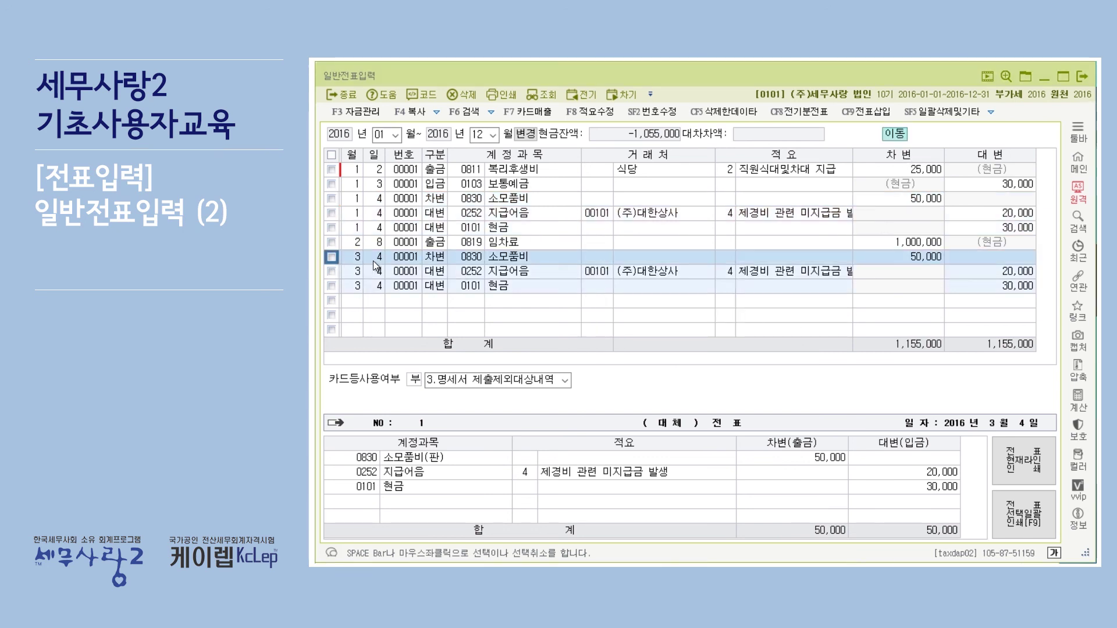
Step: Review the functions grouped under 검색, 복사 and 일괄삭제및기타, and display the complete function list (툴바)
{"action": "left_click", "coordinate": [989, 110]}
{"action": "left_click", "coordinate": [491, 112]}
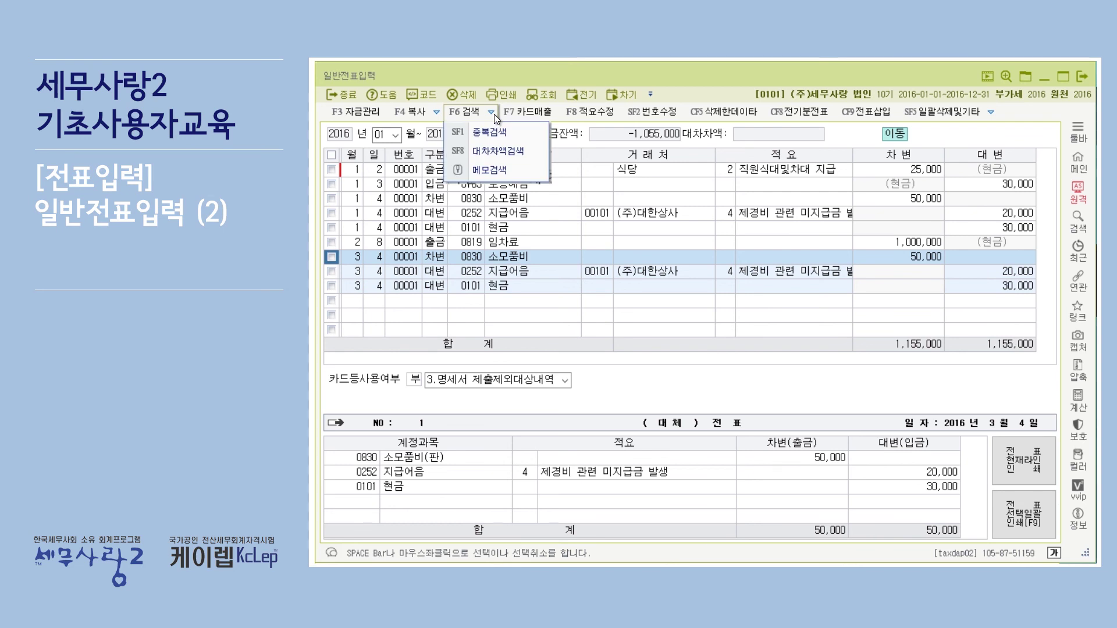
{"action": "left_click", "coordinate": [445, 116]}
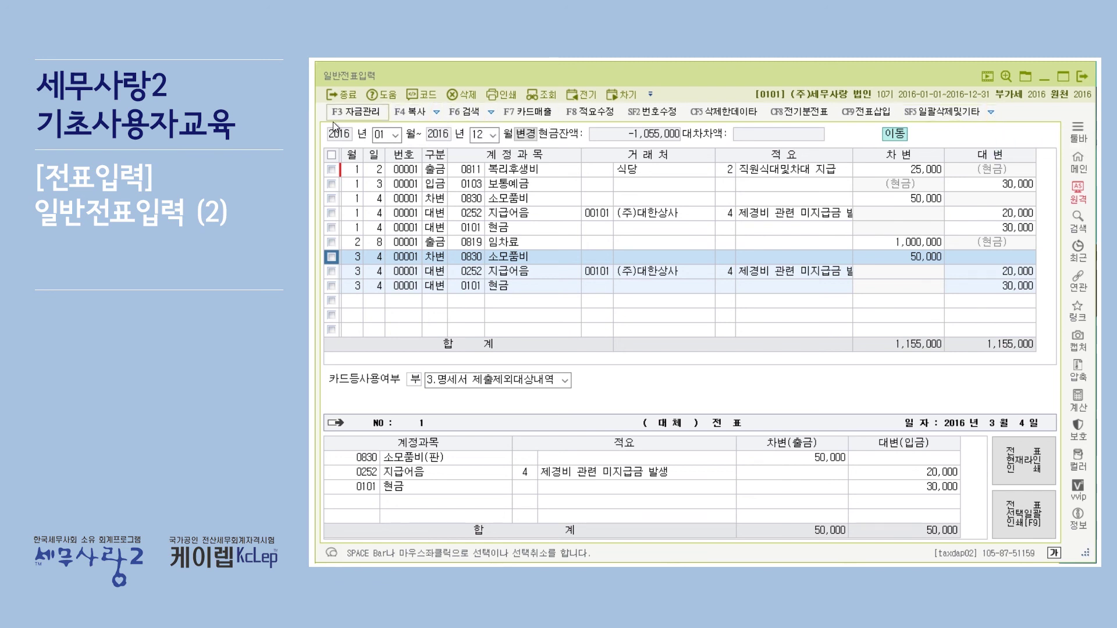
{"action": "left_click", "coordinate": [1081, 132]}
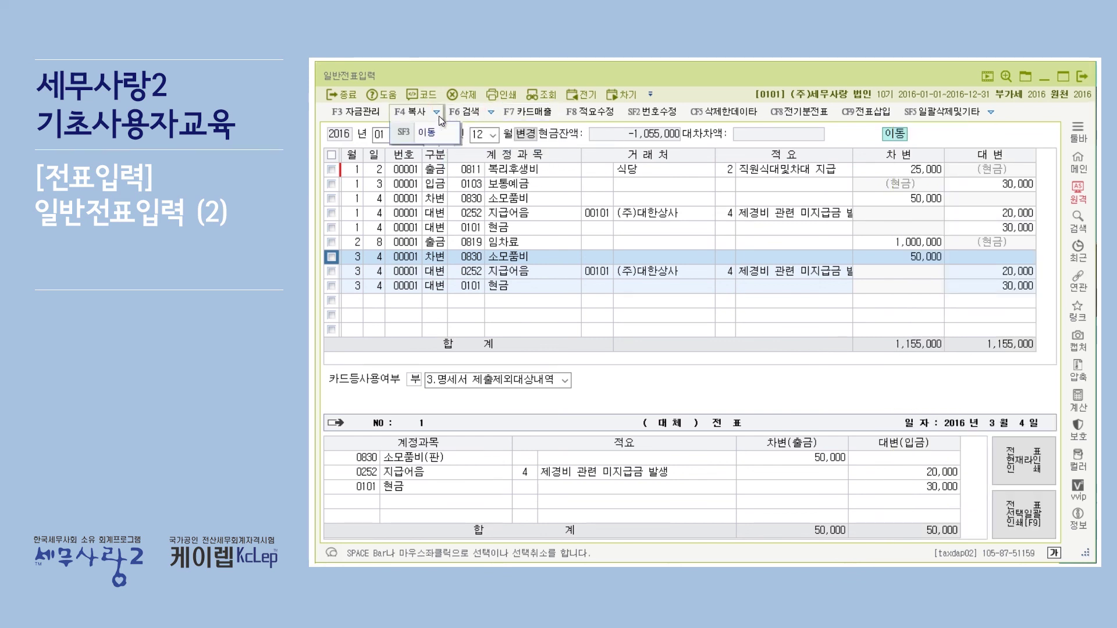
{"action": "mouse_move", "coordinate": [991, 111]}
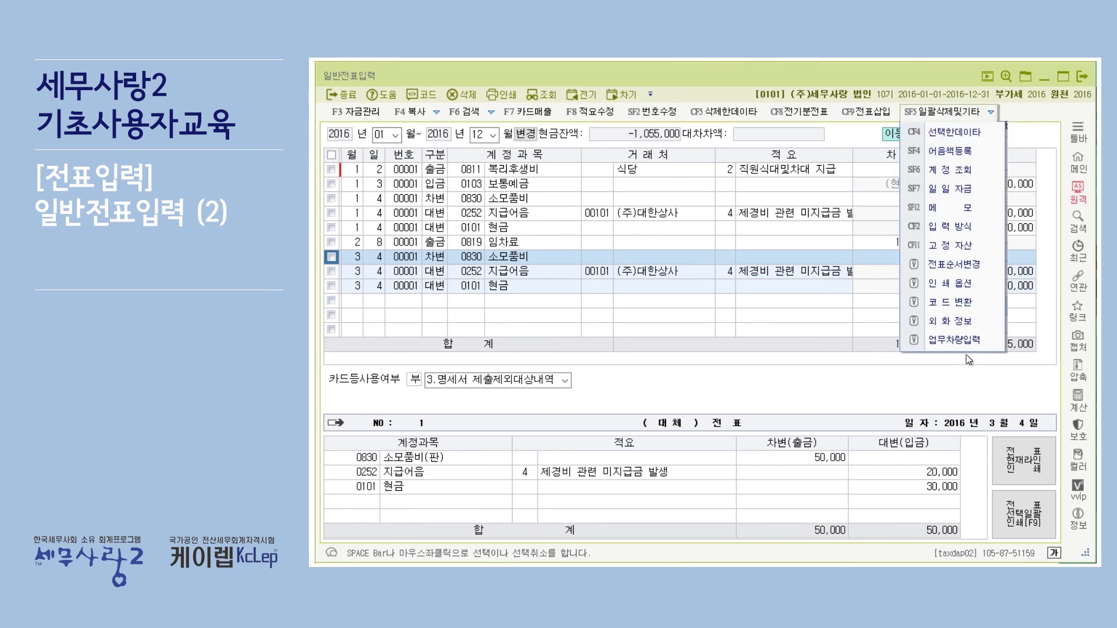
{"action": "left_click", "coordinate": [1085, 131]}
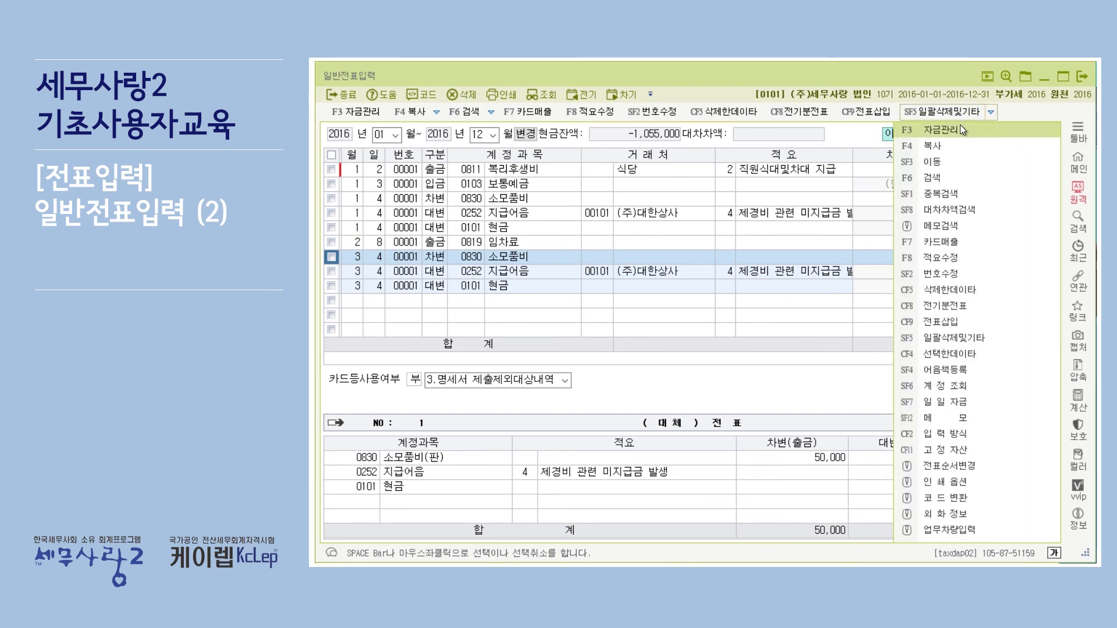